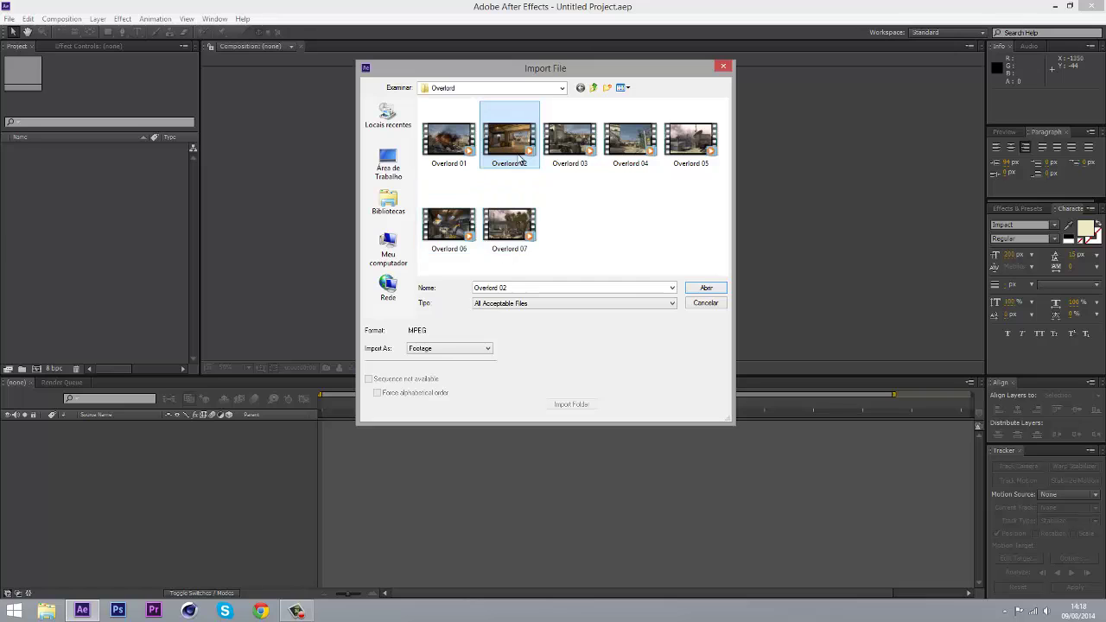
- Import the Overlord 02 video clip and create a composition from it
click(707, 288)
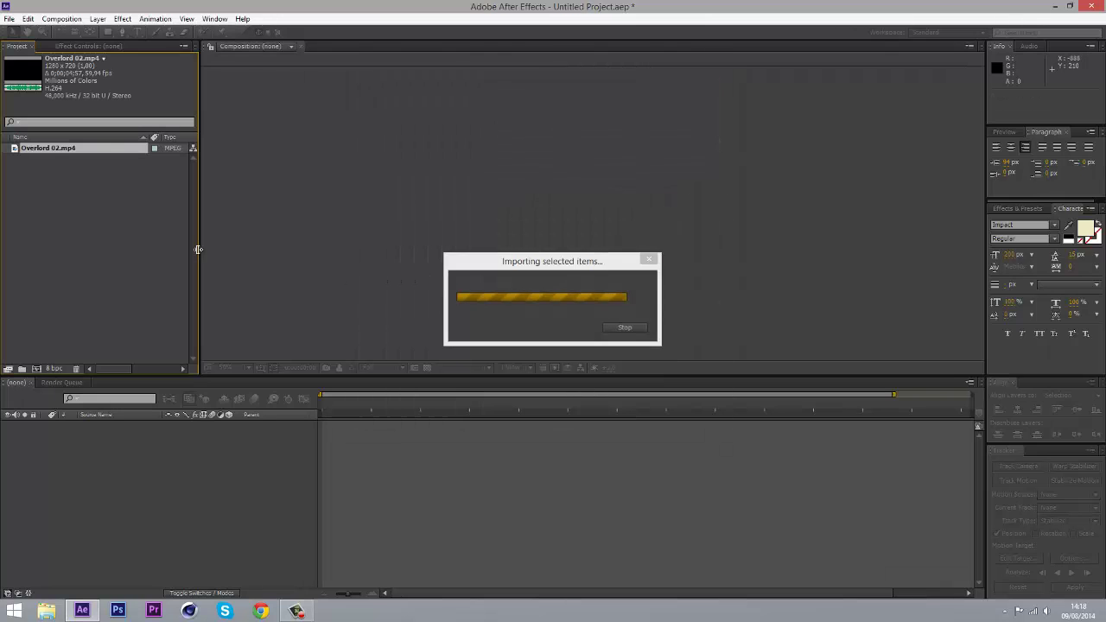
click(77, 200)
click(44, 150)
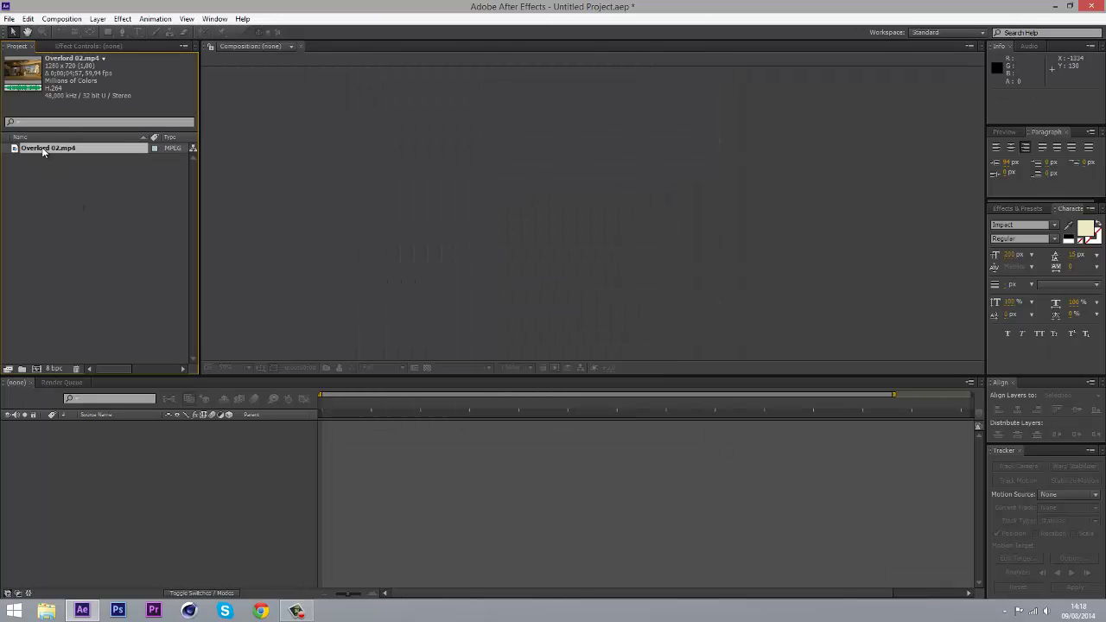
drag(43, 151, 36, 370)
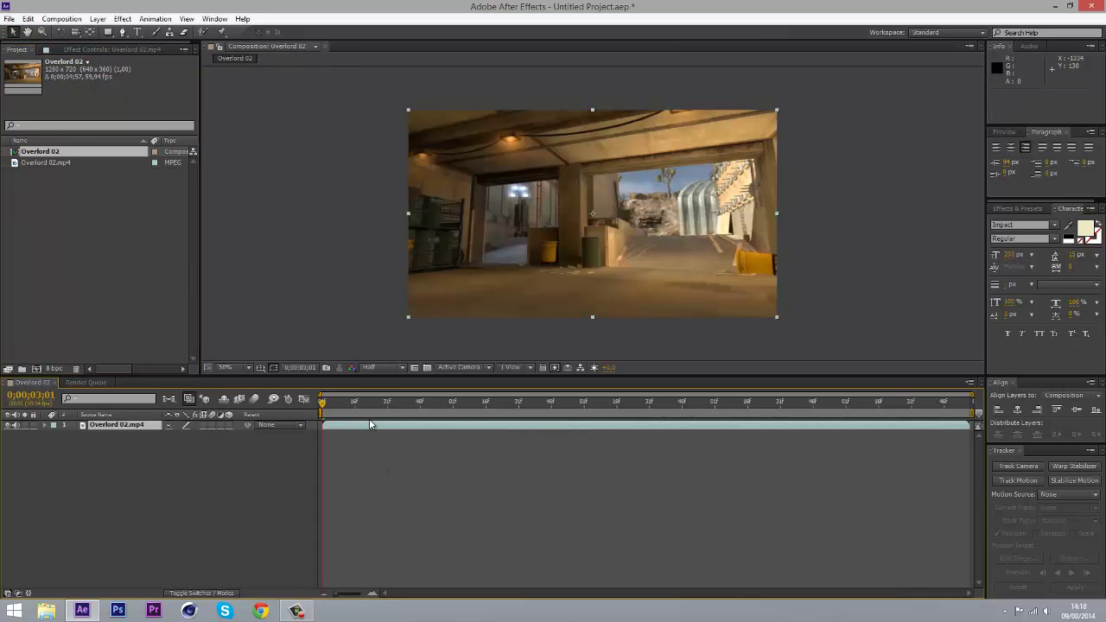
- Preview the footage and run Track Camera on the Overlord 02.mp4 layer
drag(353, 416, 318, 457)
drag(323, 405, 412, 415)
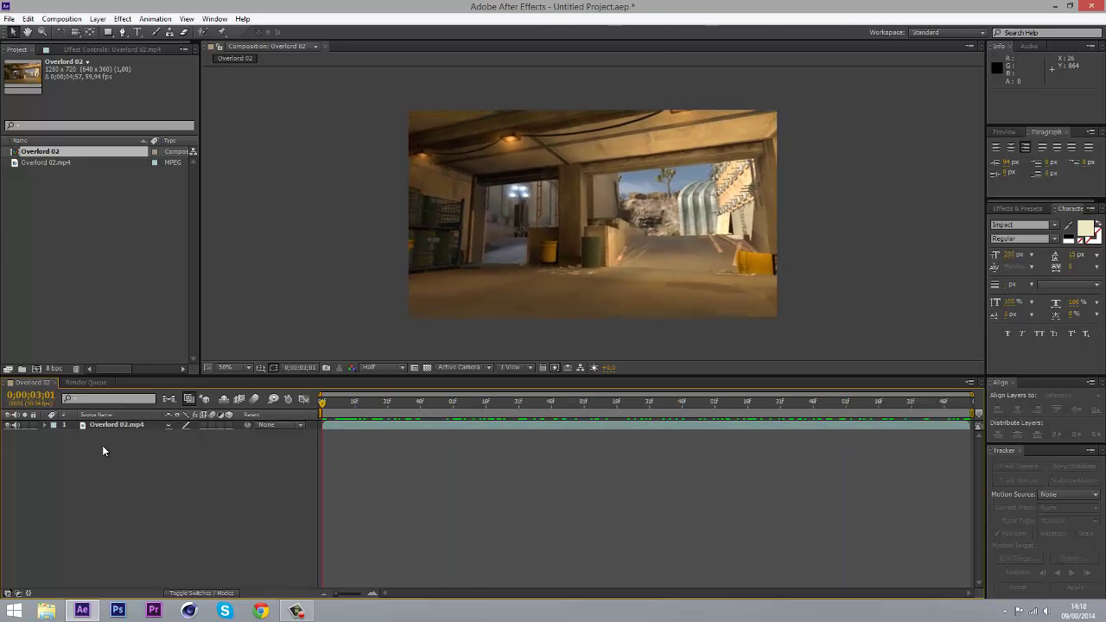
click(108, 423)
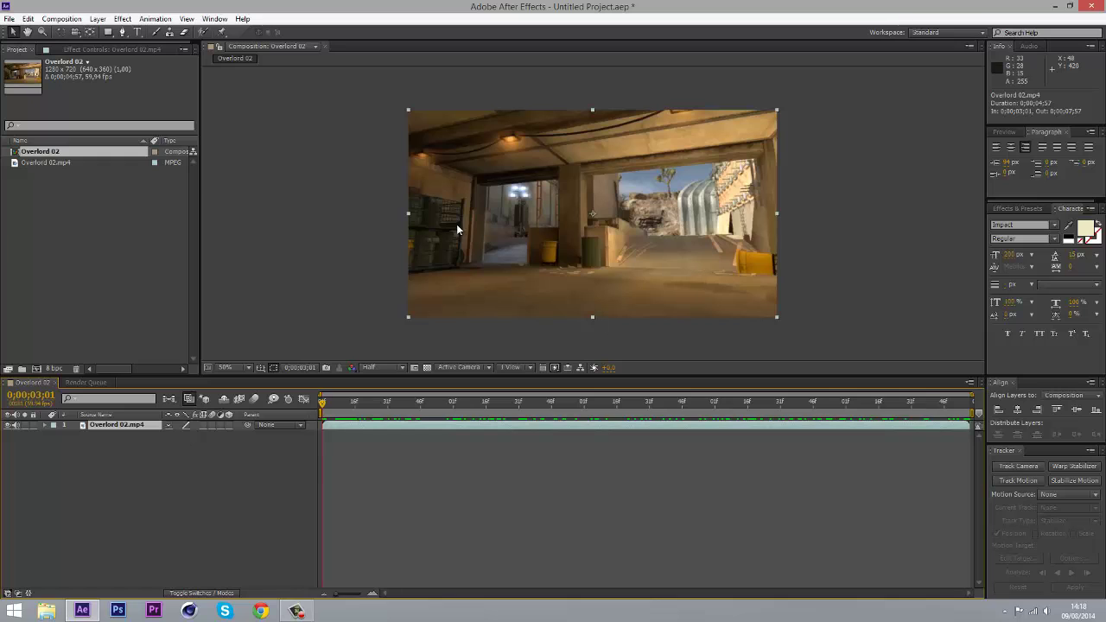
click(212, 19)
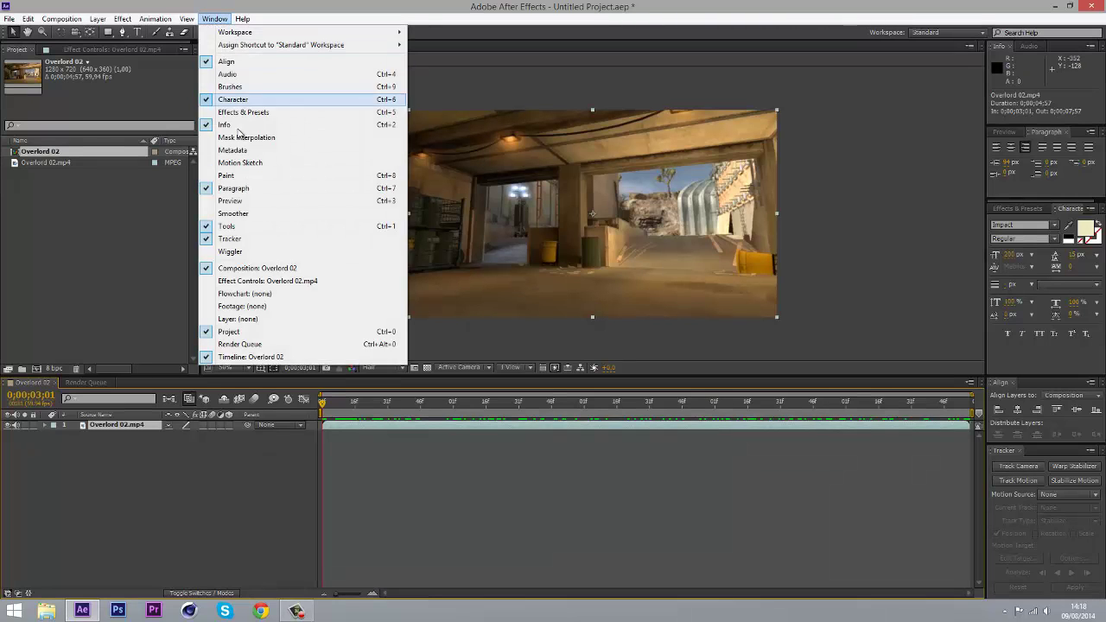
click(217, 18)
key(space)
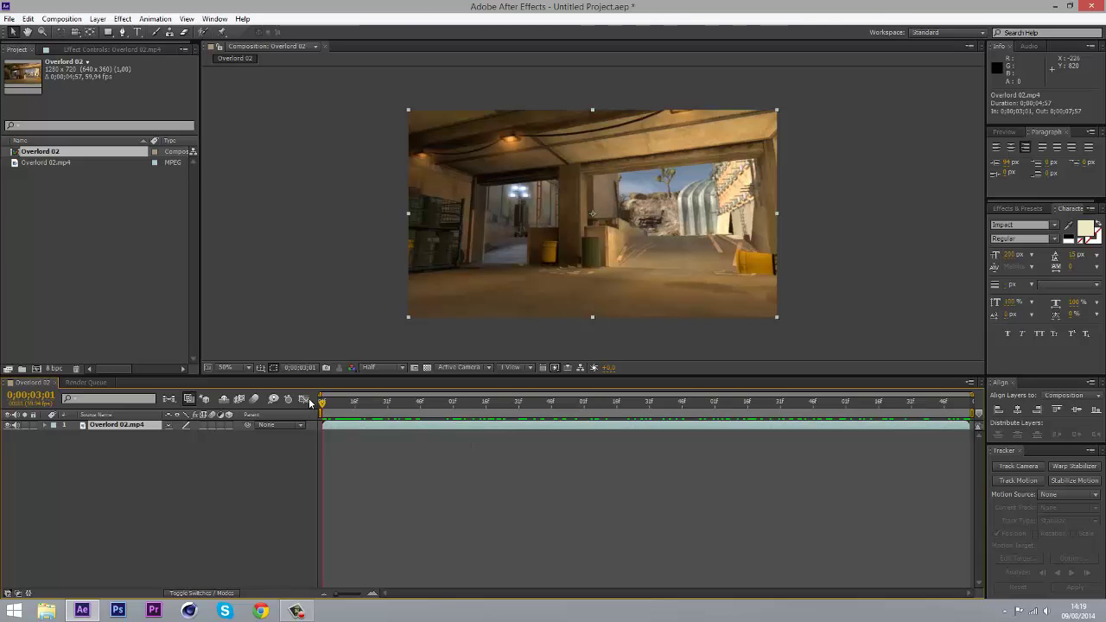
drag(320, 403, 302, 448)
drag(336, 408, 312, 407)
click(1019, 468)
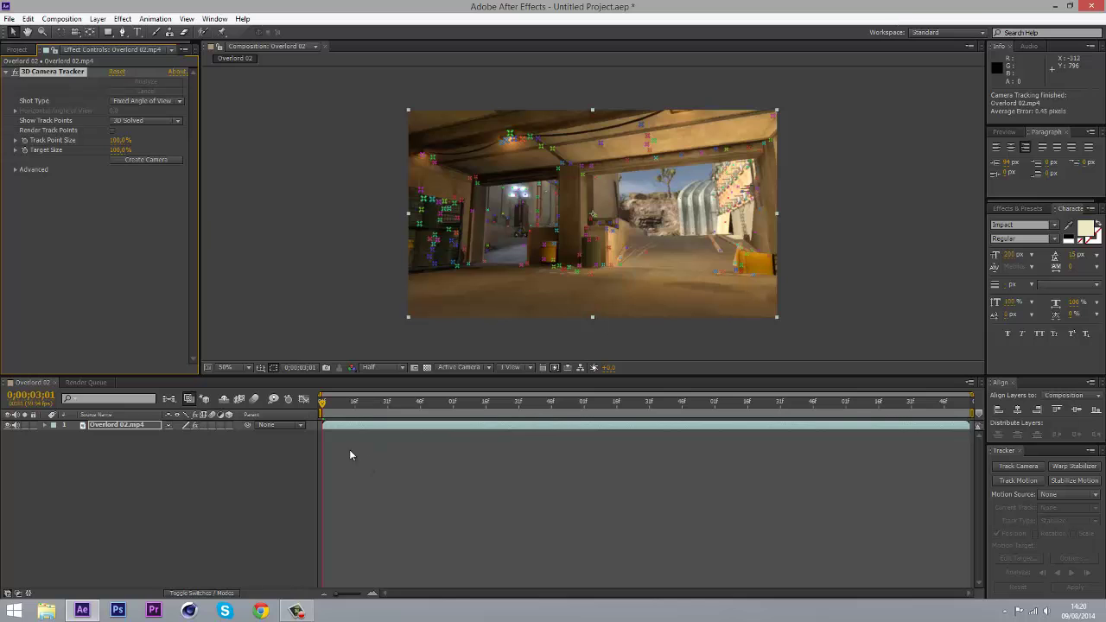
- Scrub back to 0;00;03;22 and create a null and camera from the floor track point in front of the central pillar
drag(339, 413, 525, 429)
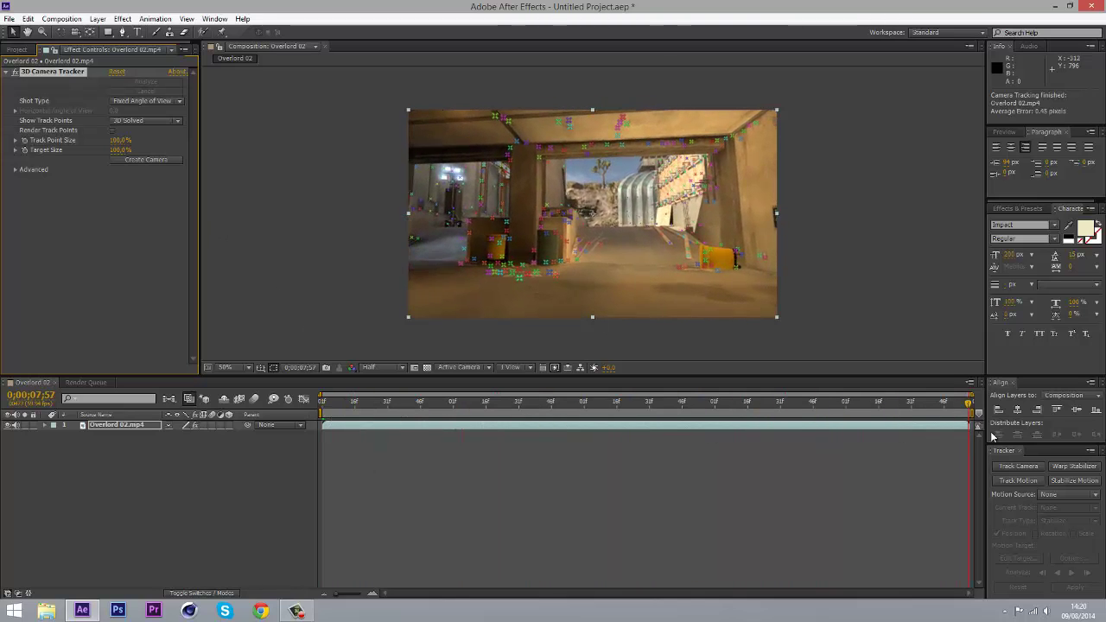
drag(993, 437, 863, 440)
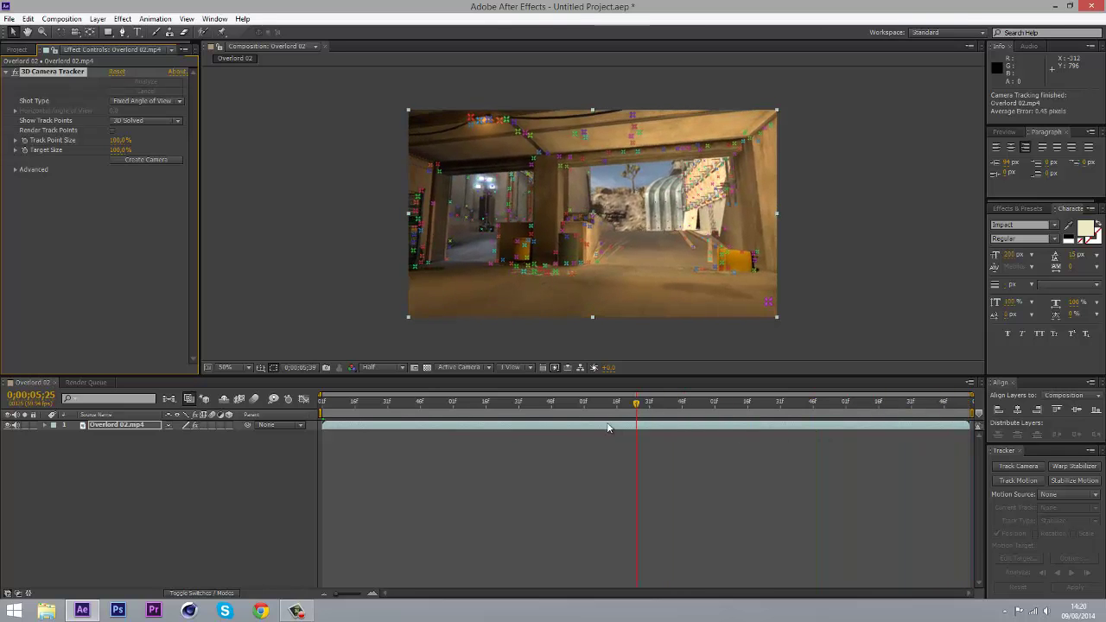
drag(608, 428, 366, 429)
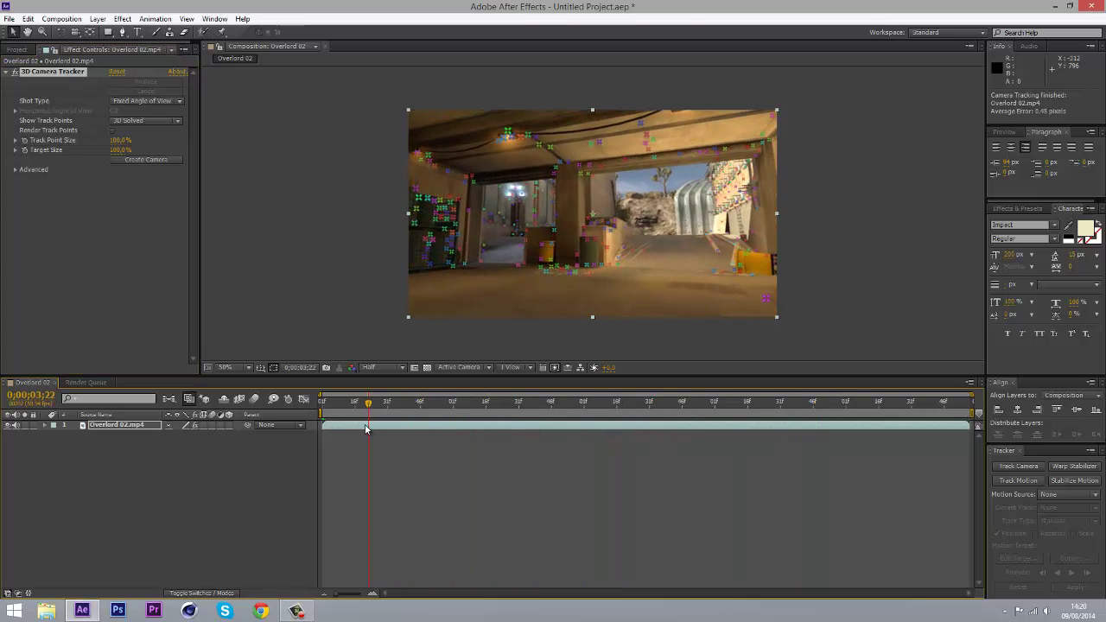
click(588, 277)
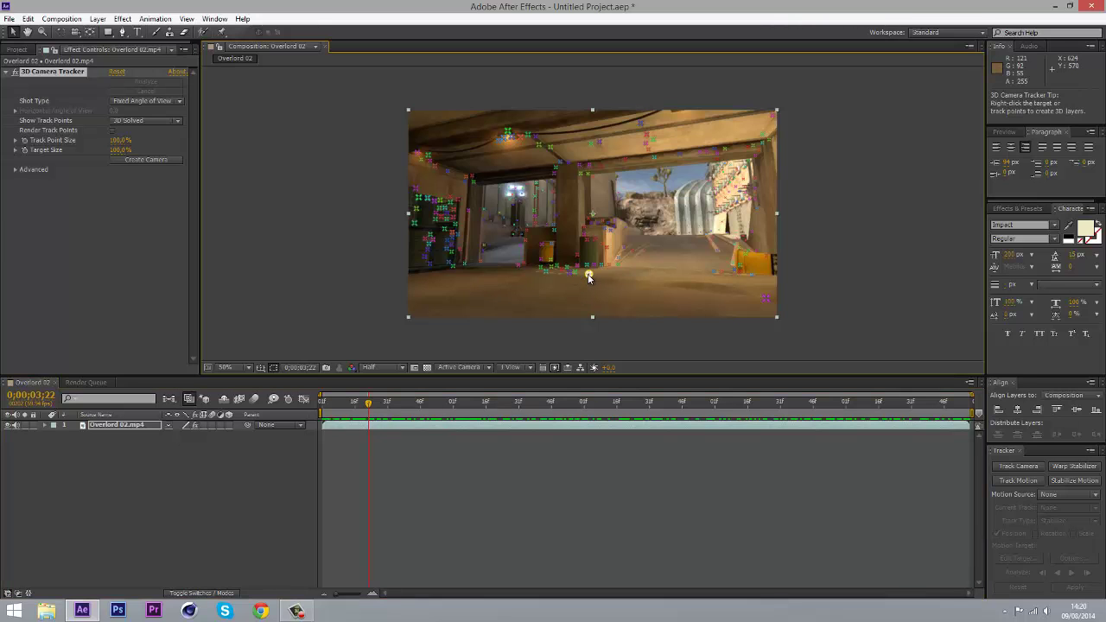
right_click(588, 276)
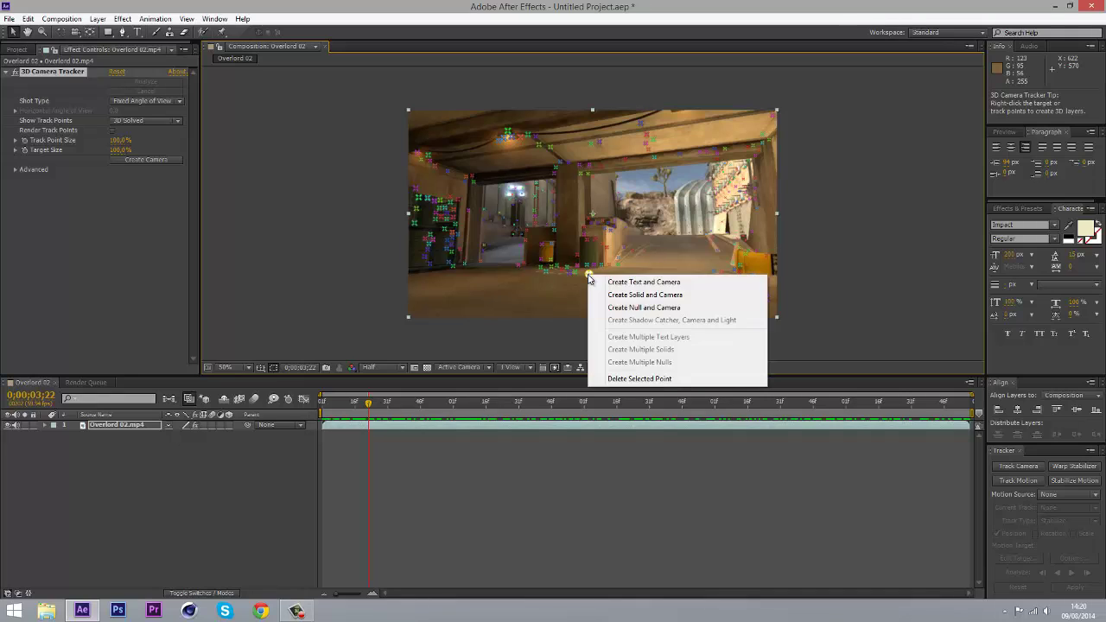
click(642, 310)
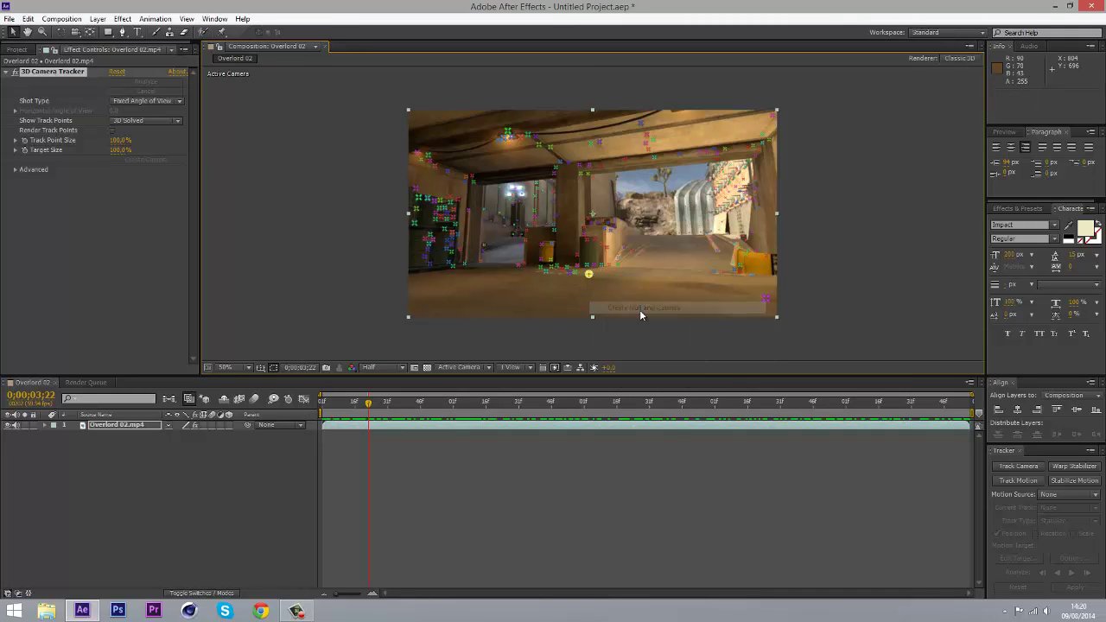
- Inspect the footage, tracker camera and null layers, and play back the shot to check that the null follows the floor
click(135, 436)
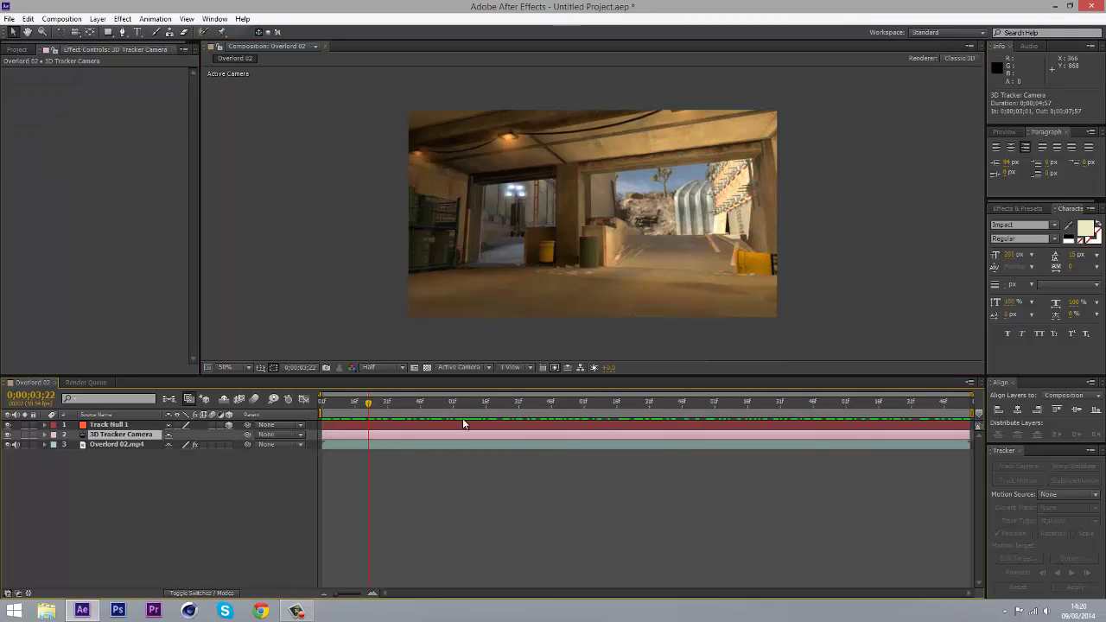
click(112, 444)
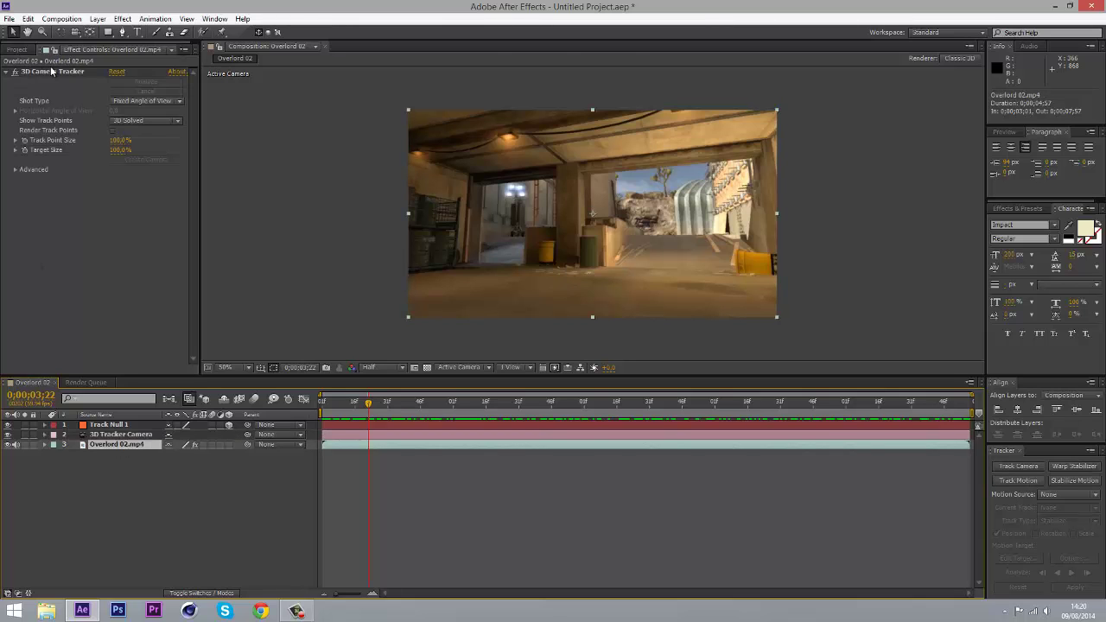
click(54, 71)
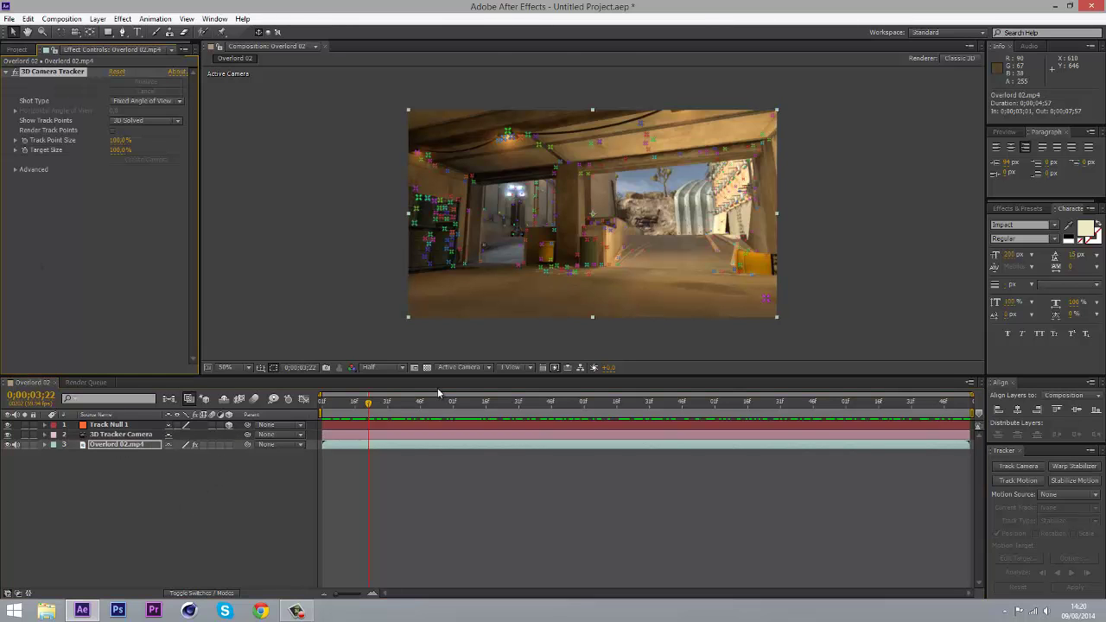
click(117, 435)
click(95, 425)
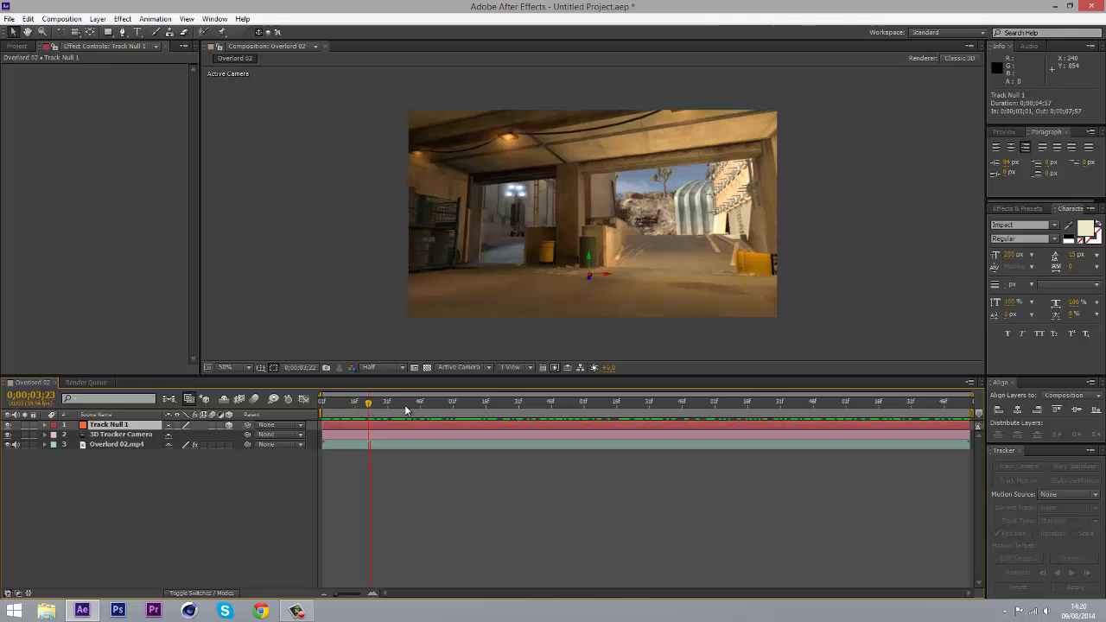
key(space)
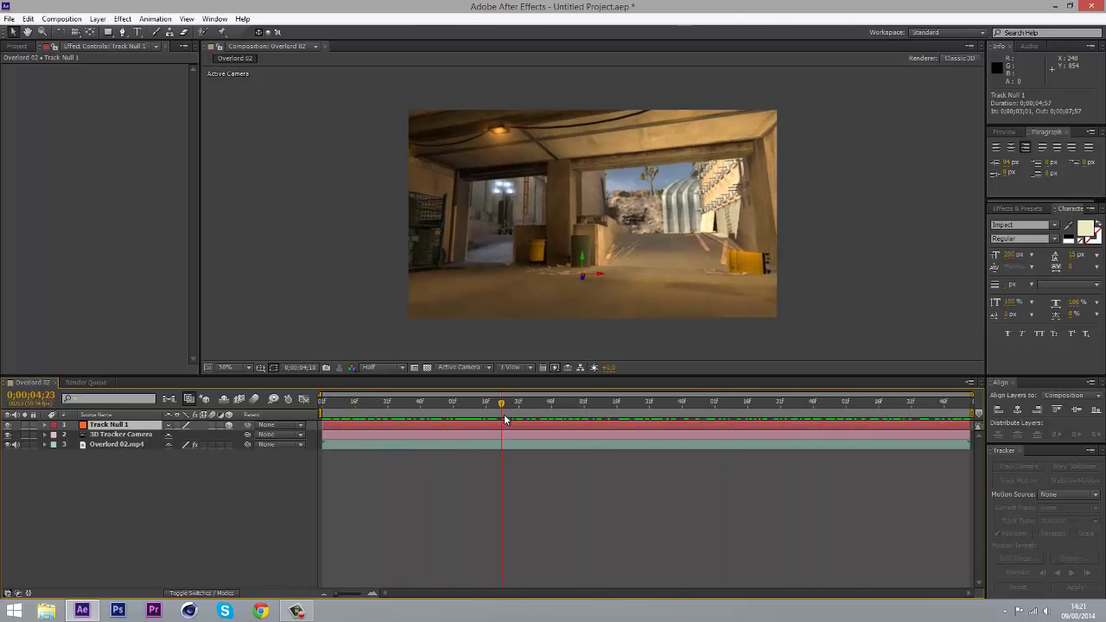
- Using the 3D Camera Tracker points, create three more nulls: beside the yellow barrel, on the right foreground floor, and atop the ledge by the pillar
click(109, 444)
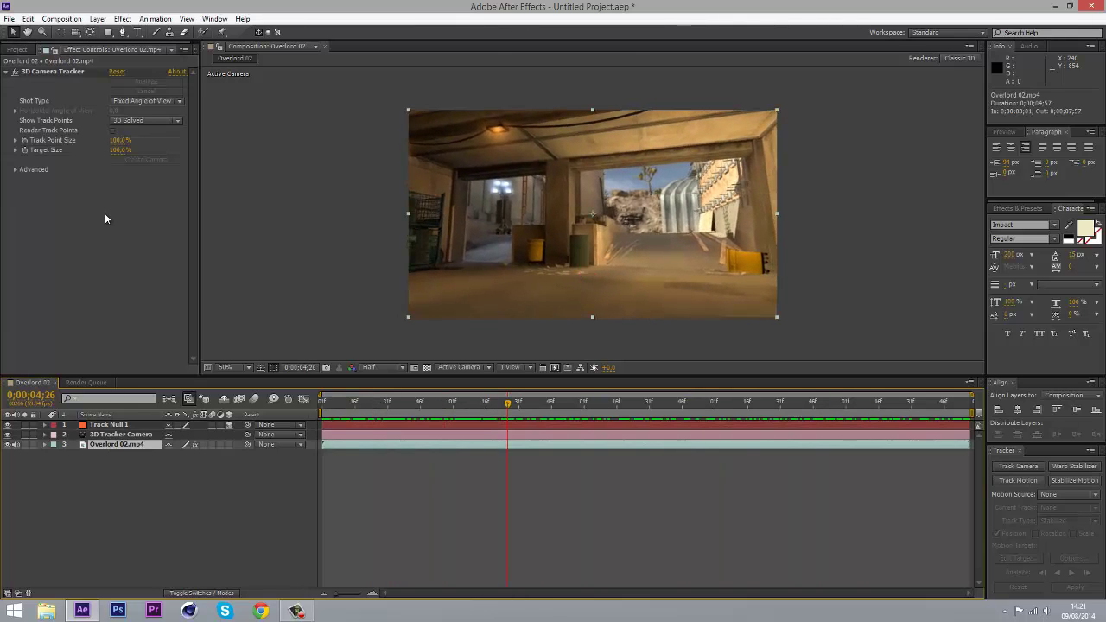
click(66, 73)
right_click(707, 272)
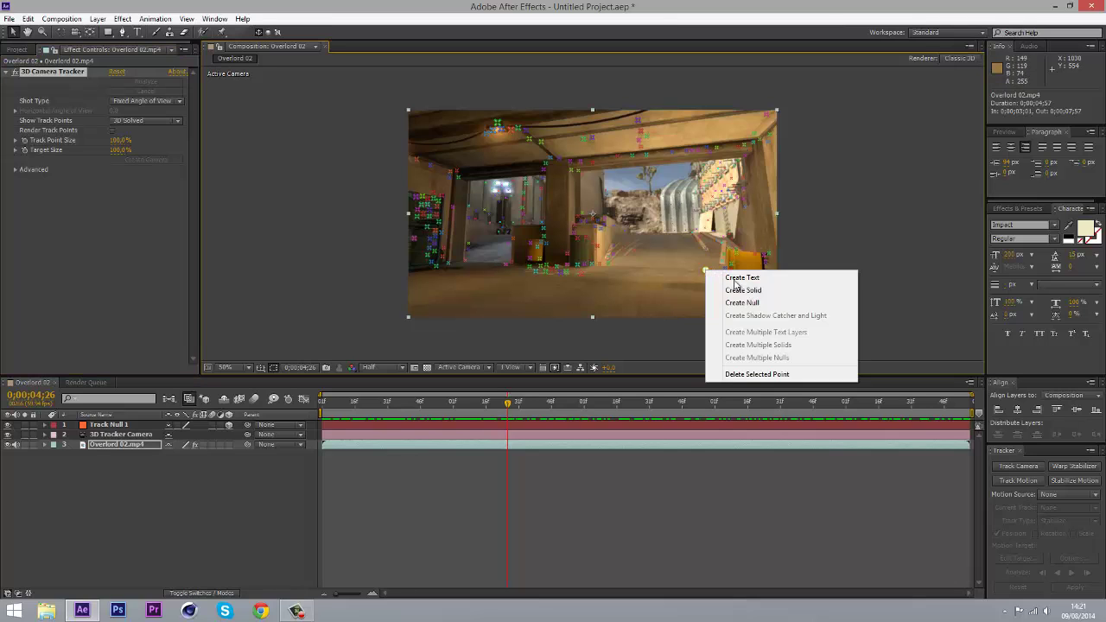
click(741, 303)
right_click(766, 298)
click(804, 333)
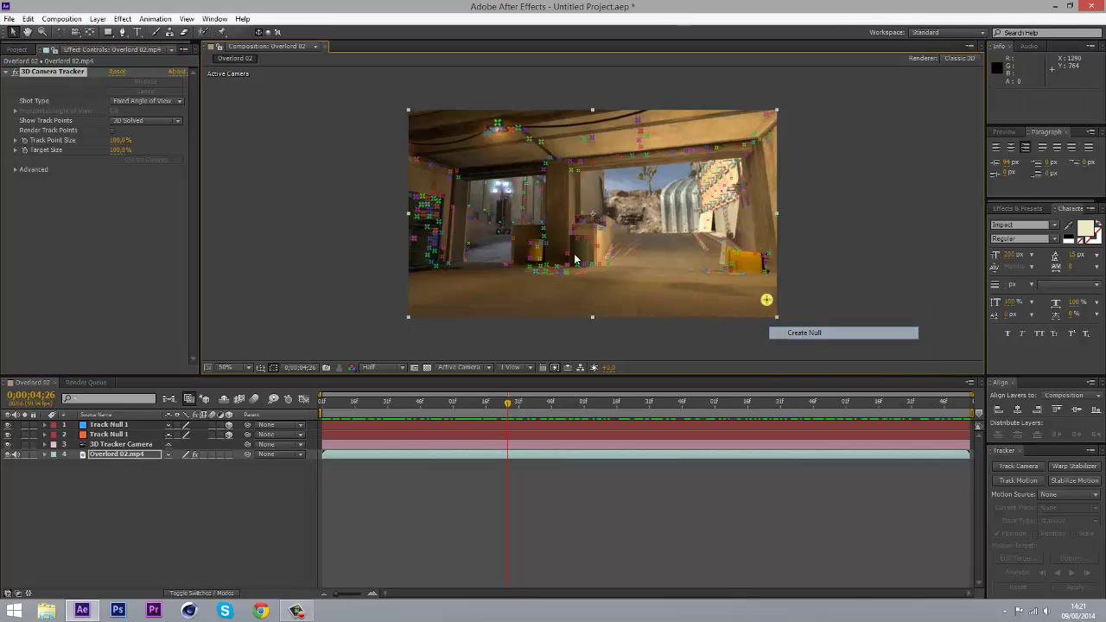
right_click(597, 228)
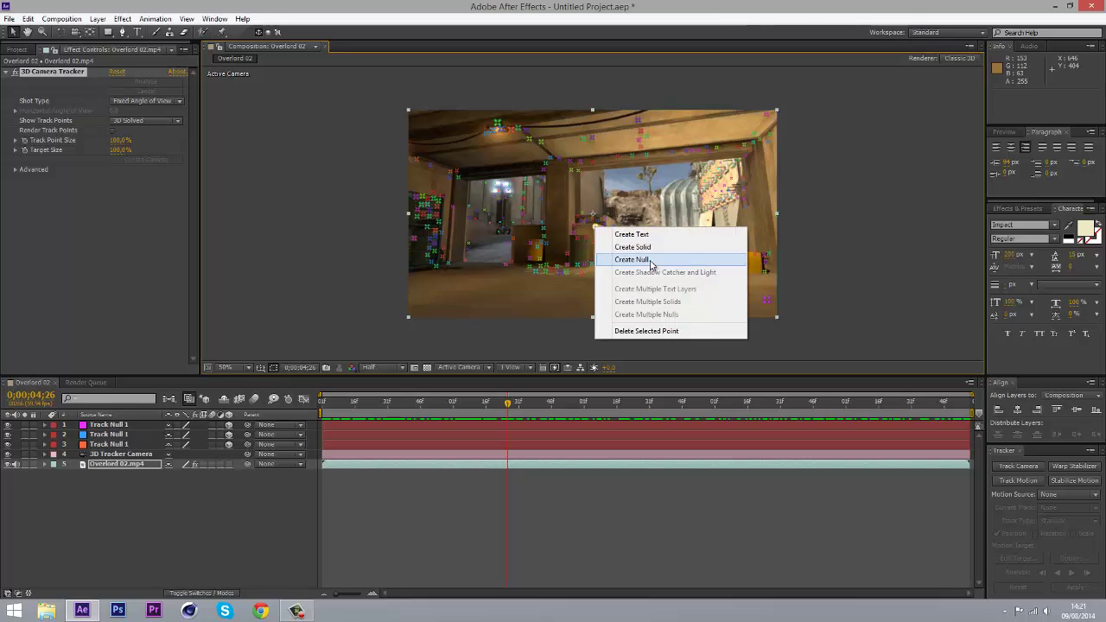
click(651, 264)
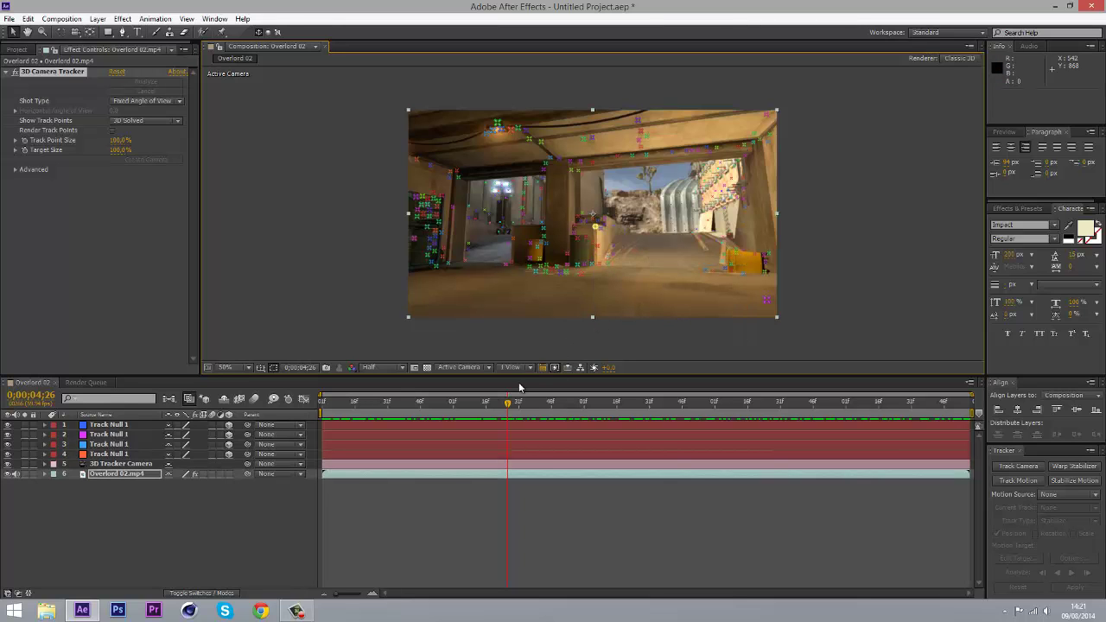
- Scrub to 0;00;05;23 and reveal the Position property of the first track null on the floor by the pillar
drag(510, 409, 635, 443)
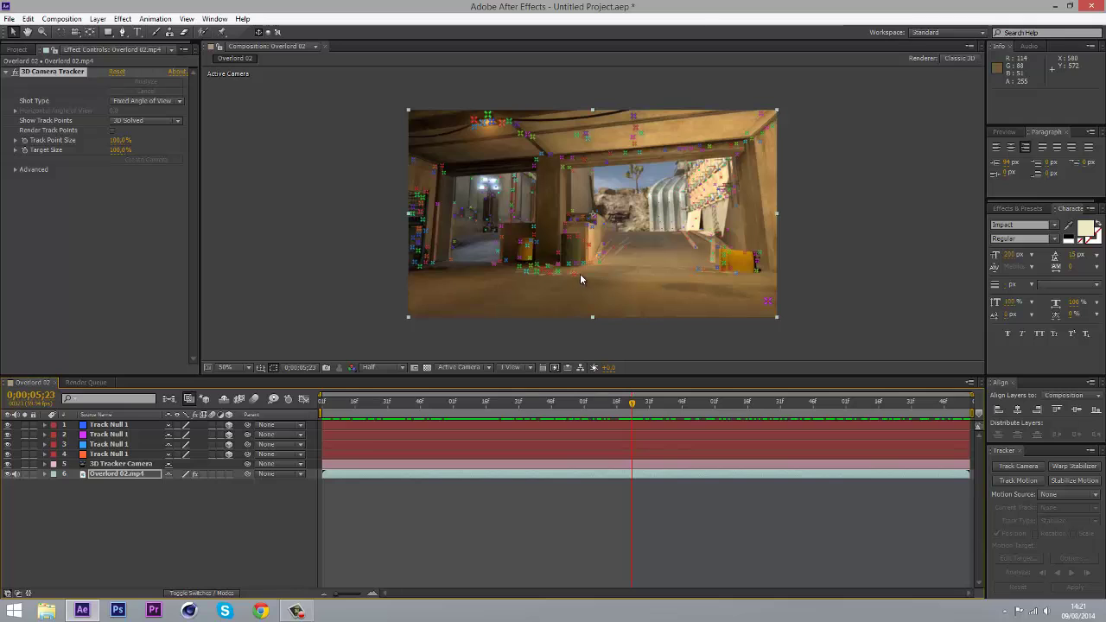
click(121, 465)
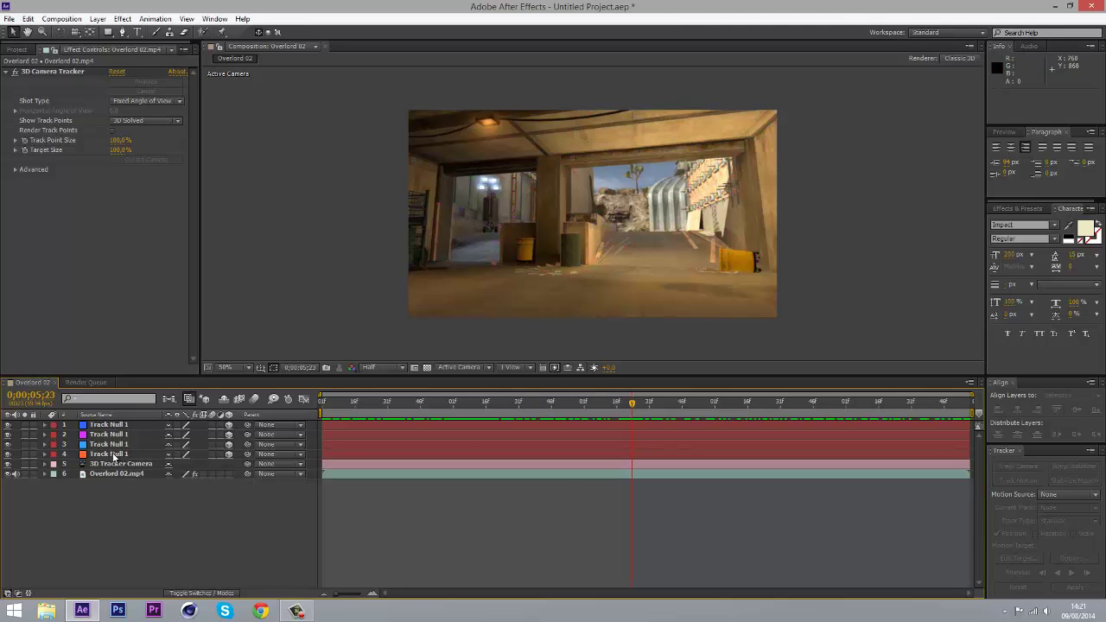
click(111, 455)
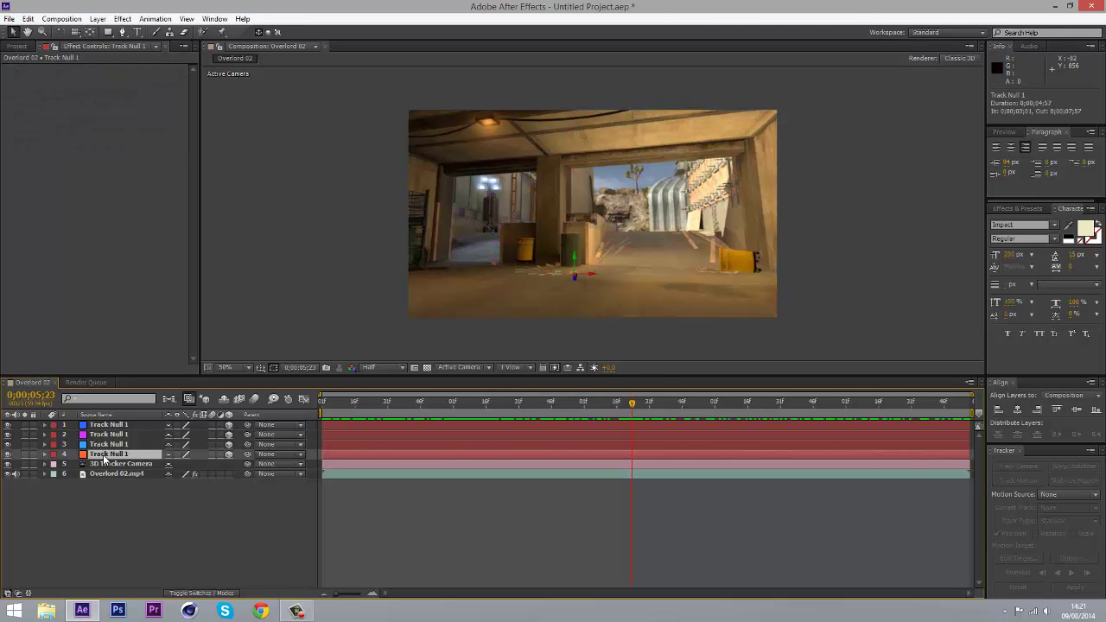
key(p)
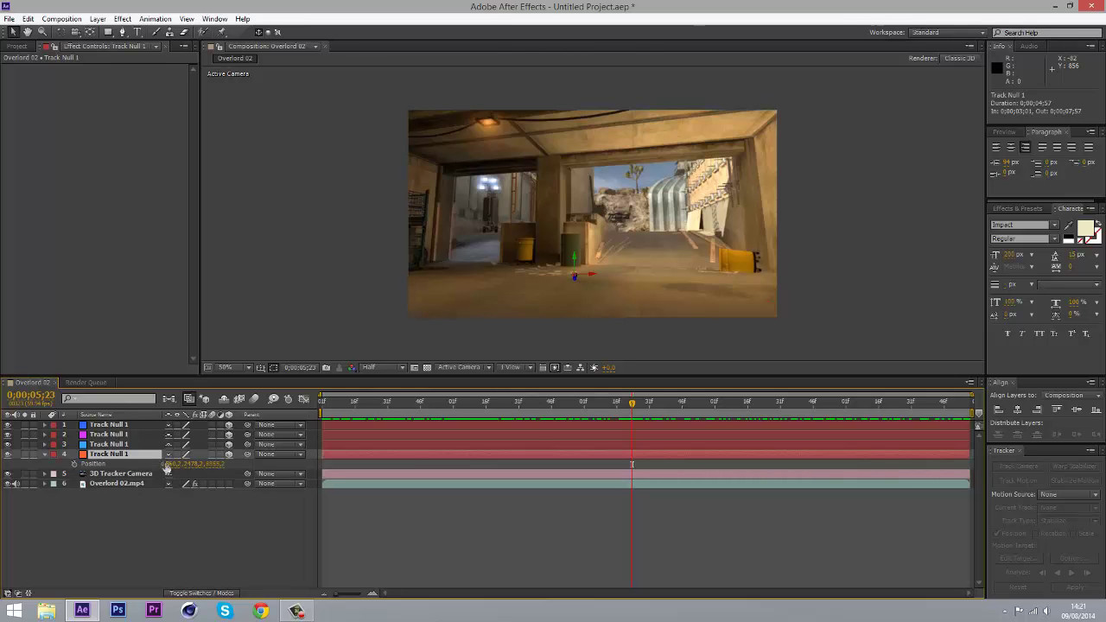
click(155, 529)
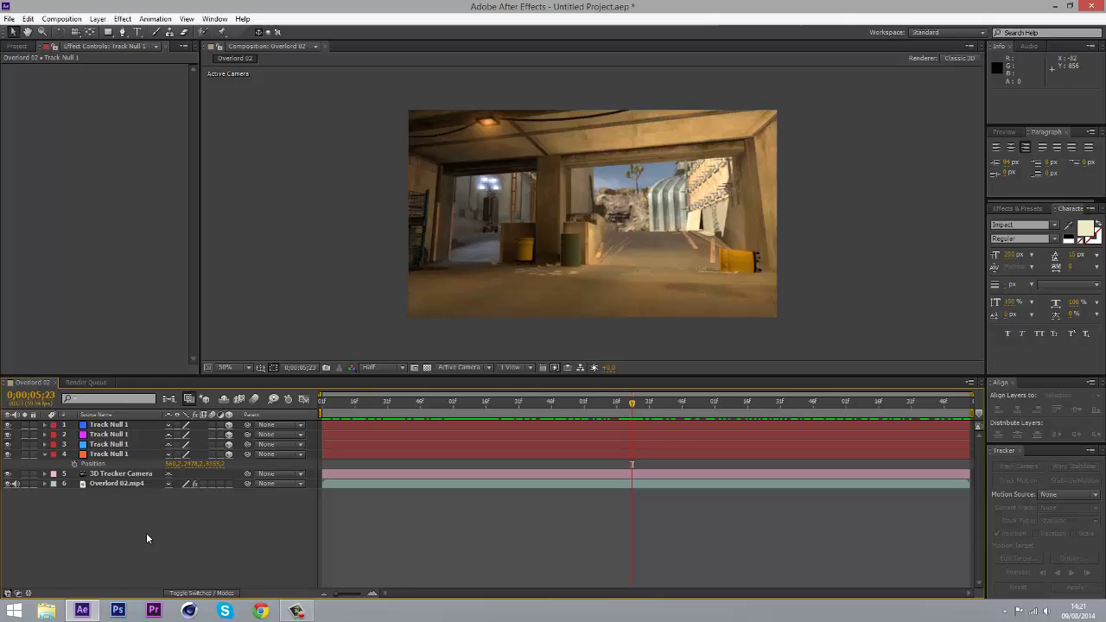
- Add a new black 1280 x 720 px solid to the composition with the default settings
right_click(110, 510)
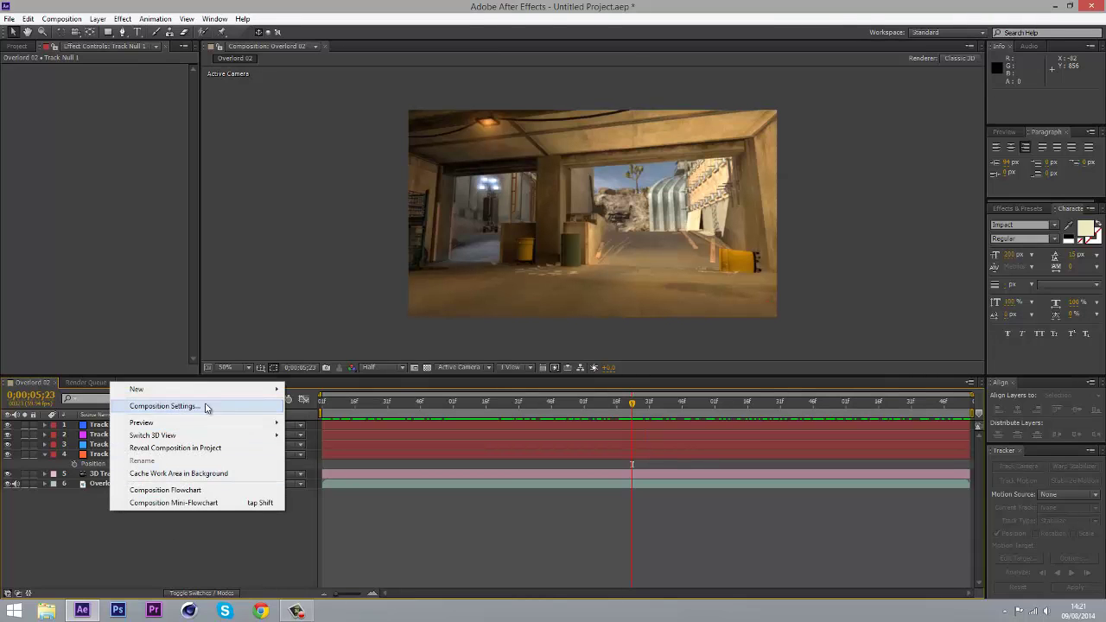
mouse_move(247, 390)
click(321, 419)
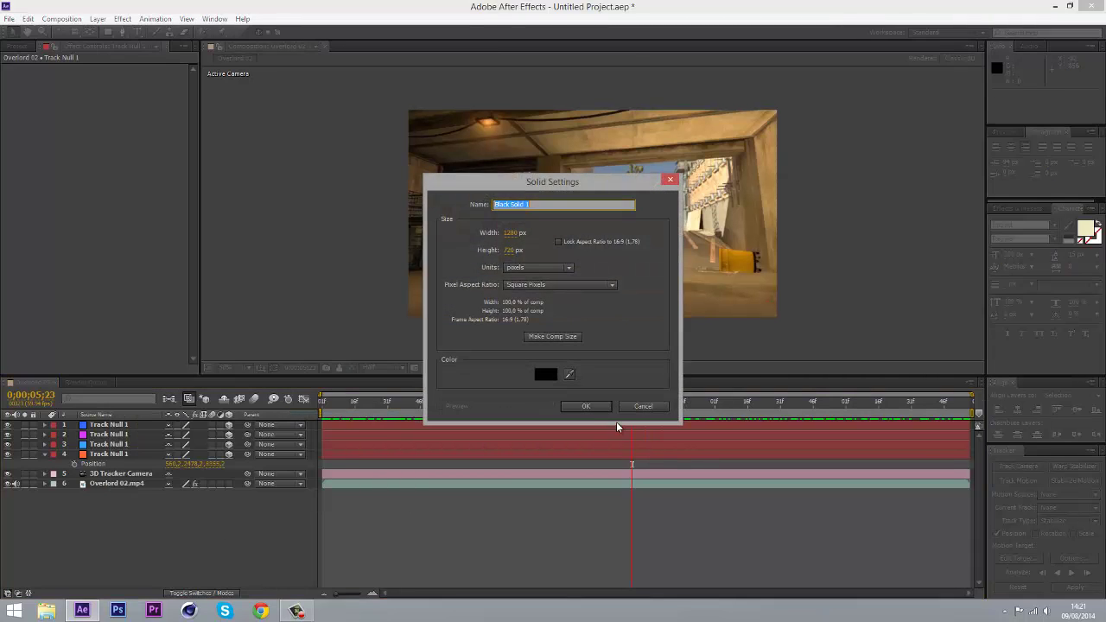
key(Return)
- Apply the Video Copilot Element effect to the black solid and open its Scene Setup
right_click(116, 431)
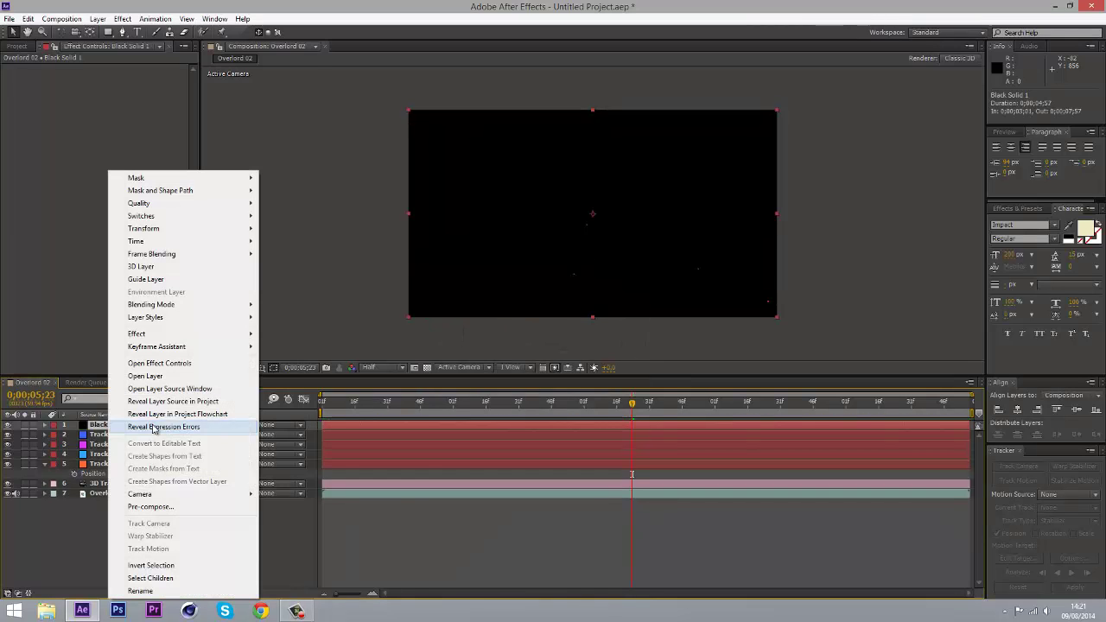
mouse_move(234, 344)
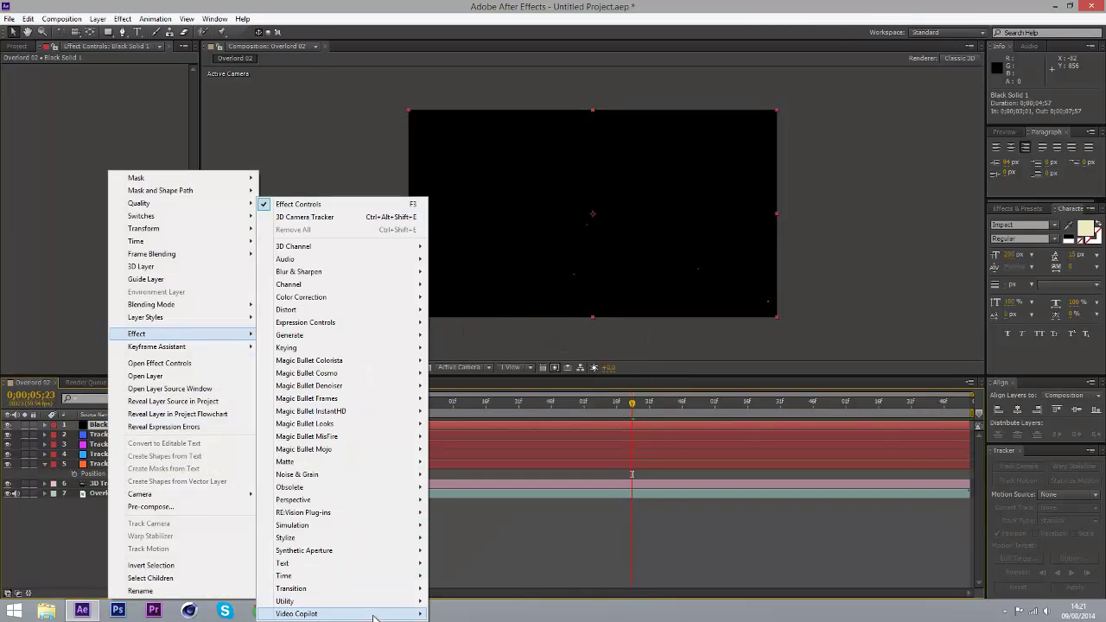
mouse_move(379, 615)
click(467, 593)
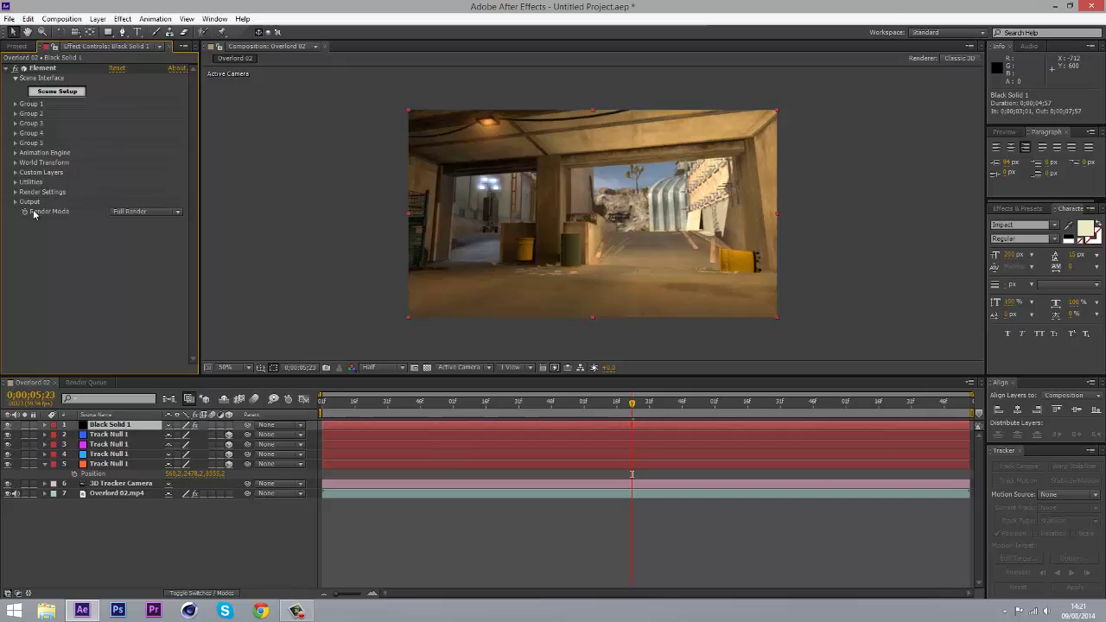
click(57, 92)
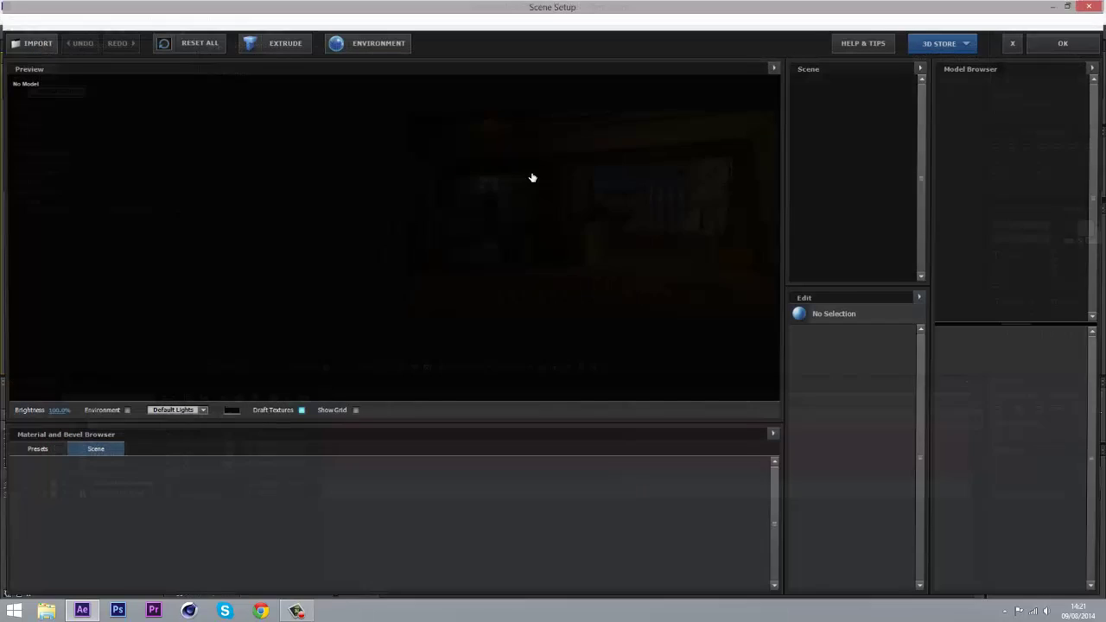
- Leave the Scene Setup and add a new text layer reading SPECTRAL to the composition
click(516, 331)
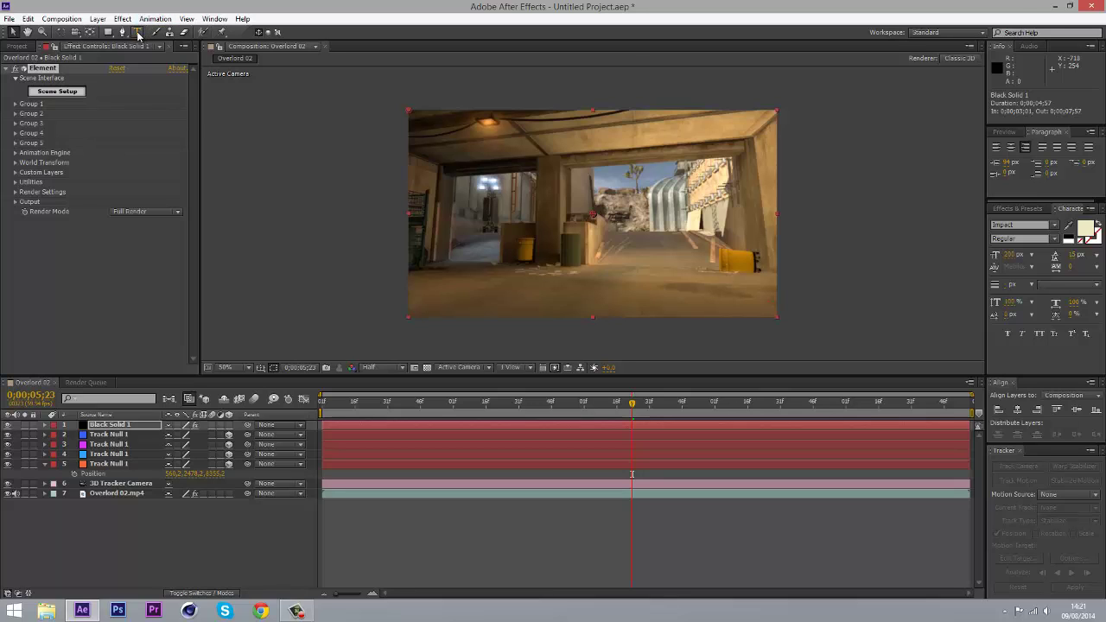
click(138, 35)
click(928, 301)
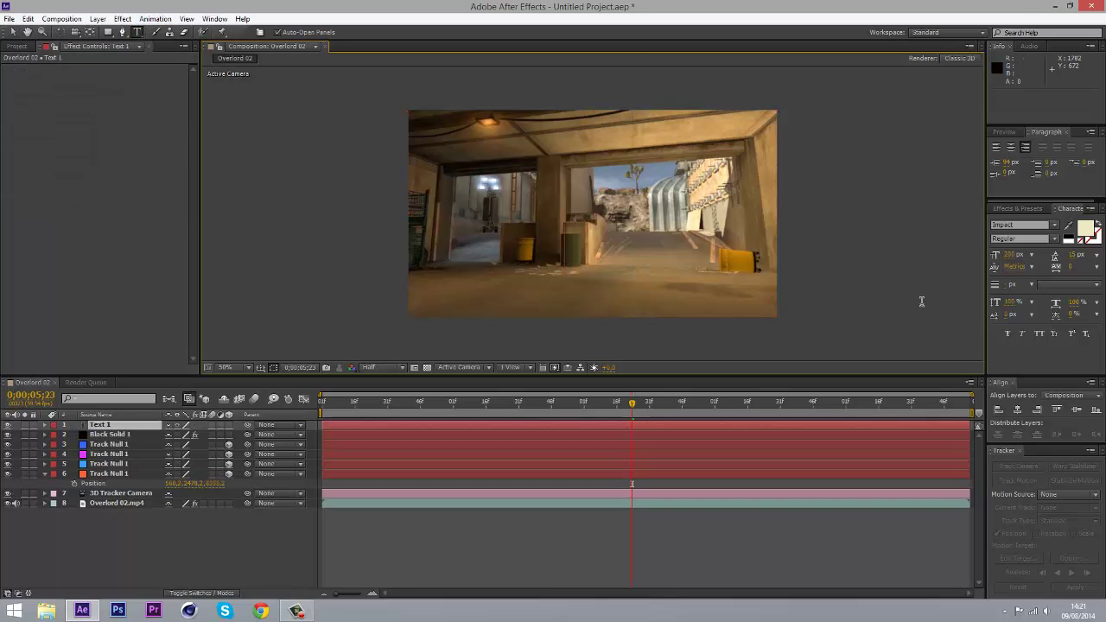
text(SPECTRAL)
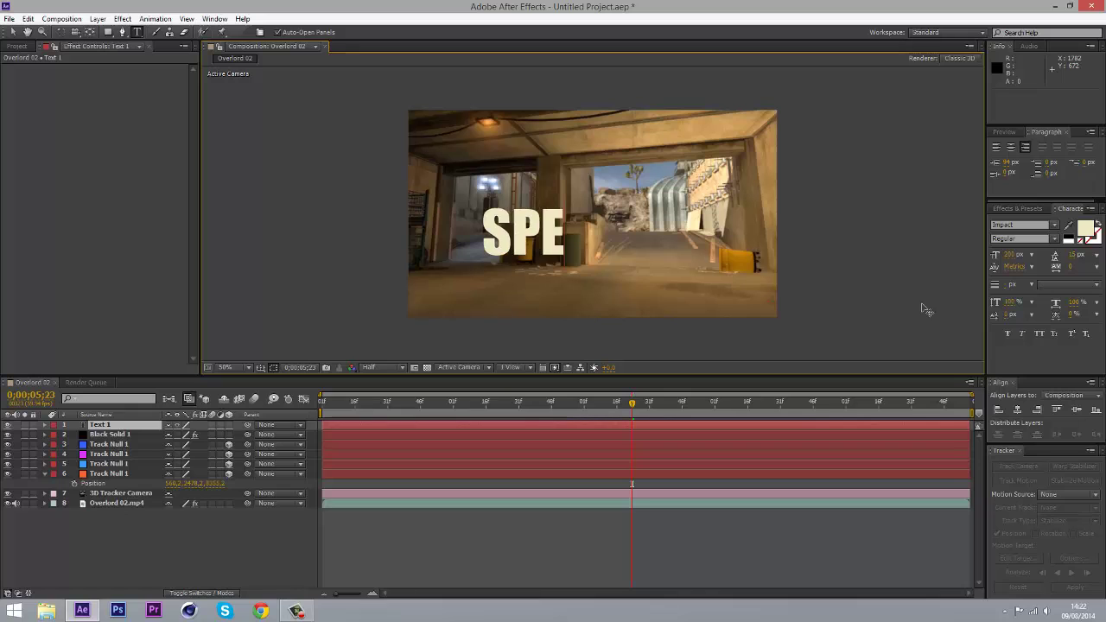
- Move the SPECTRAL text to about 928, 460 near the middle of the frame and hide its layer
click(12, 31)
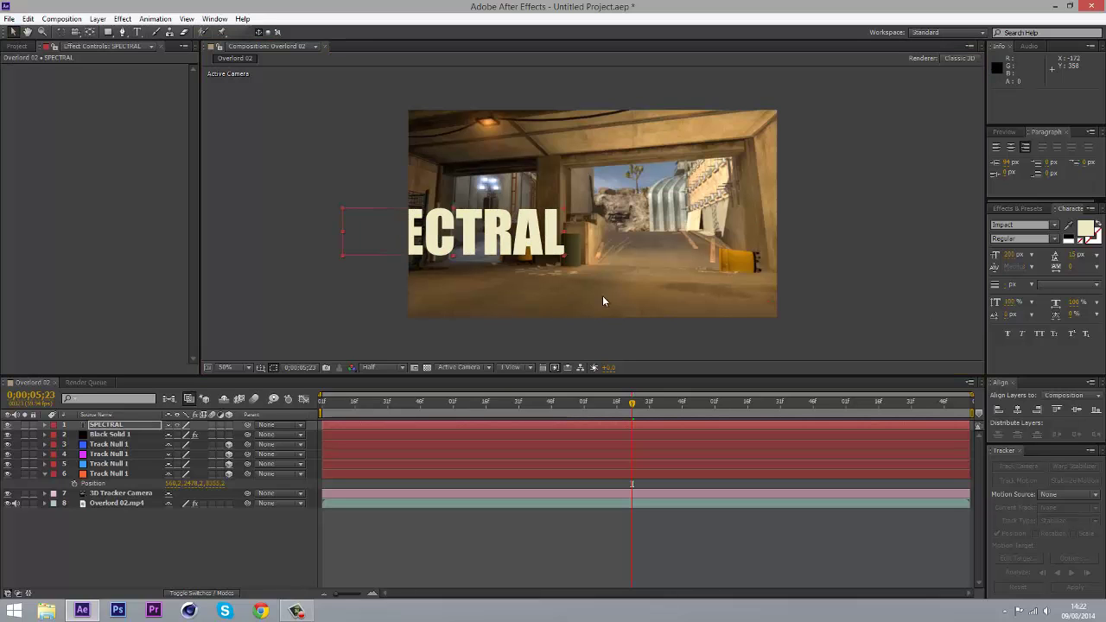
drag(531, 248, 643, 236)
click(6, 424)
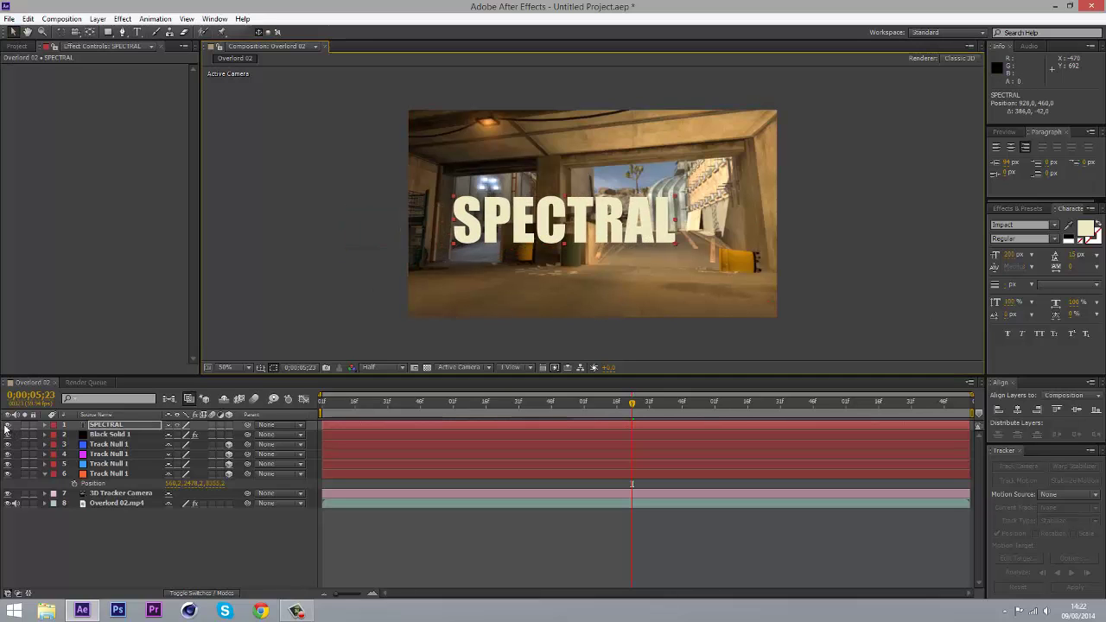
- In the black solid's Element effect, assign the SPECTRAL layer as Path Layer 1 of the custom text and masks
click(110, 434)
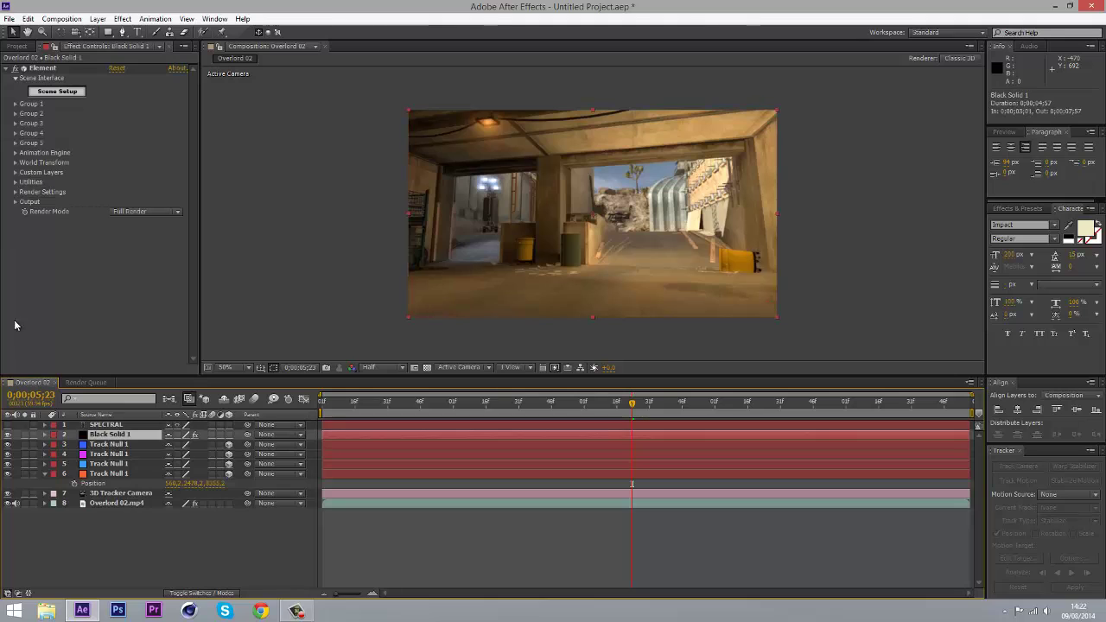
click(15, 172)
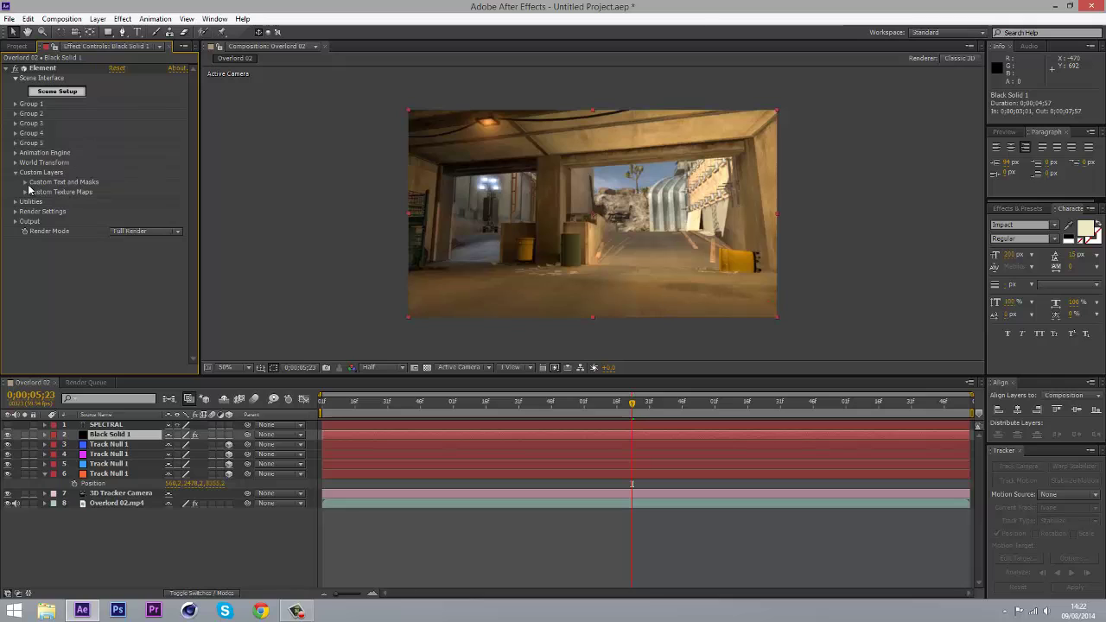
click(26, 183)
click(145, 192)
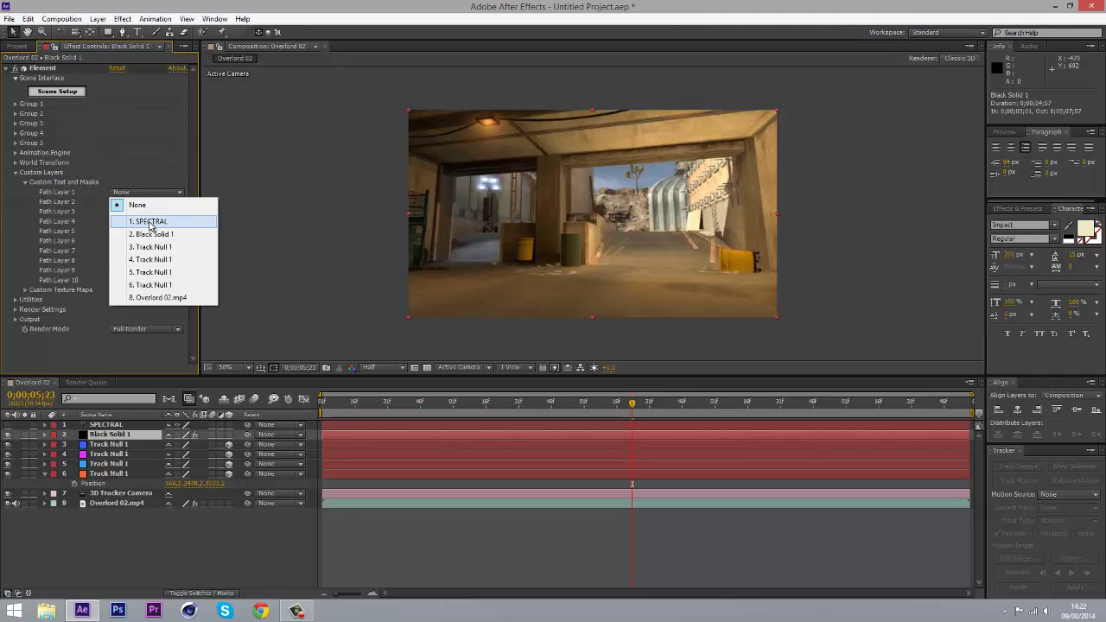
click(148, 222)
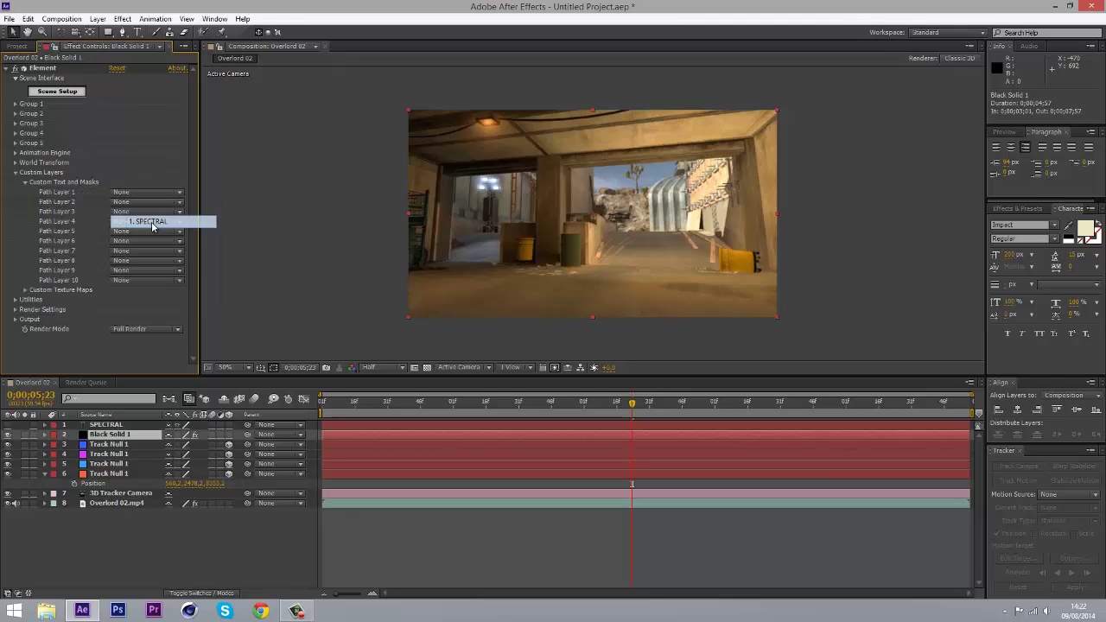
click(15, 172)
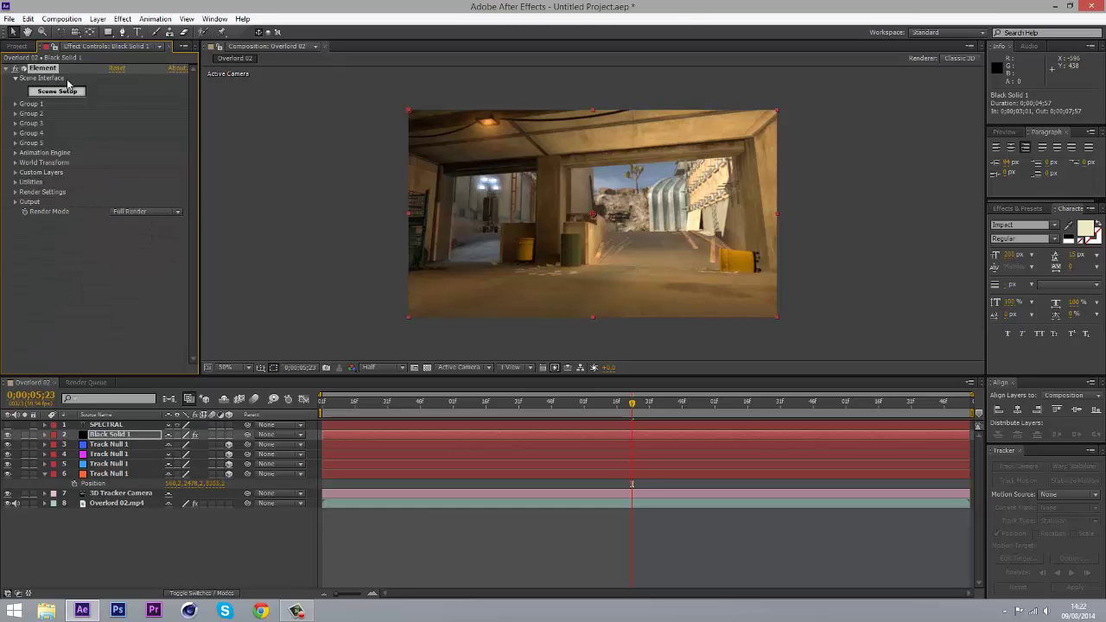
- Reopen Element's Scene Setup, extrude the SPECTRAL text into a 3D model, and set Bevel 1's Extrude to 2
click(59, 92)
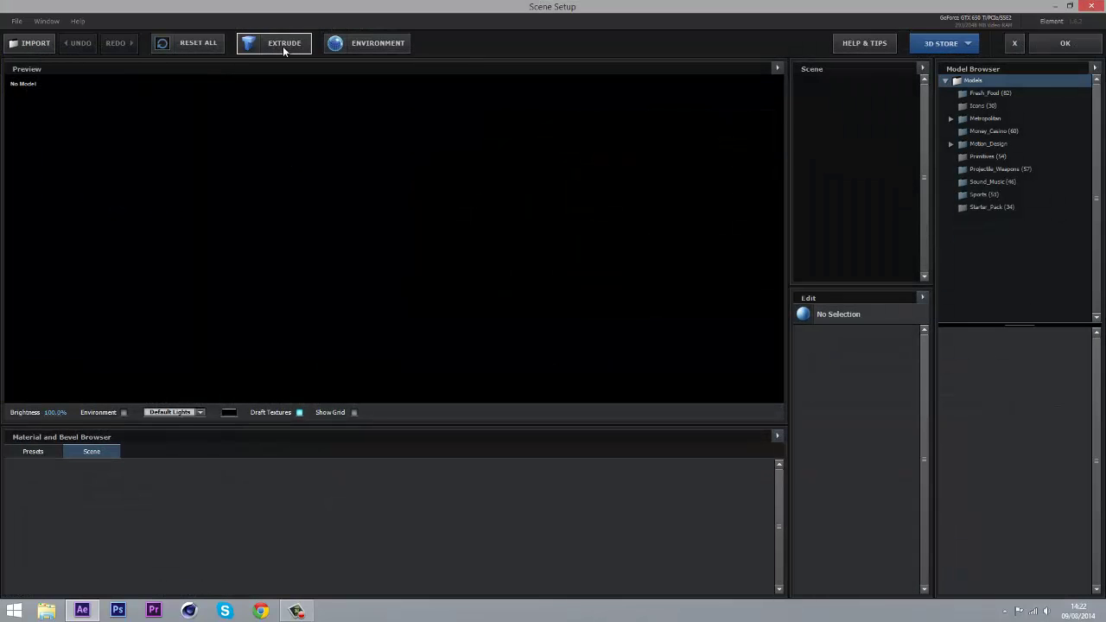
click(283, 43)
drag(424, 247, 497, 255)
click(859, 146)
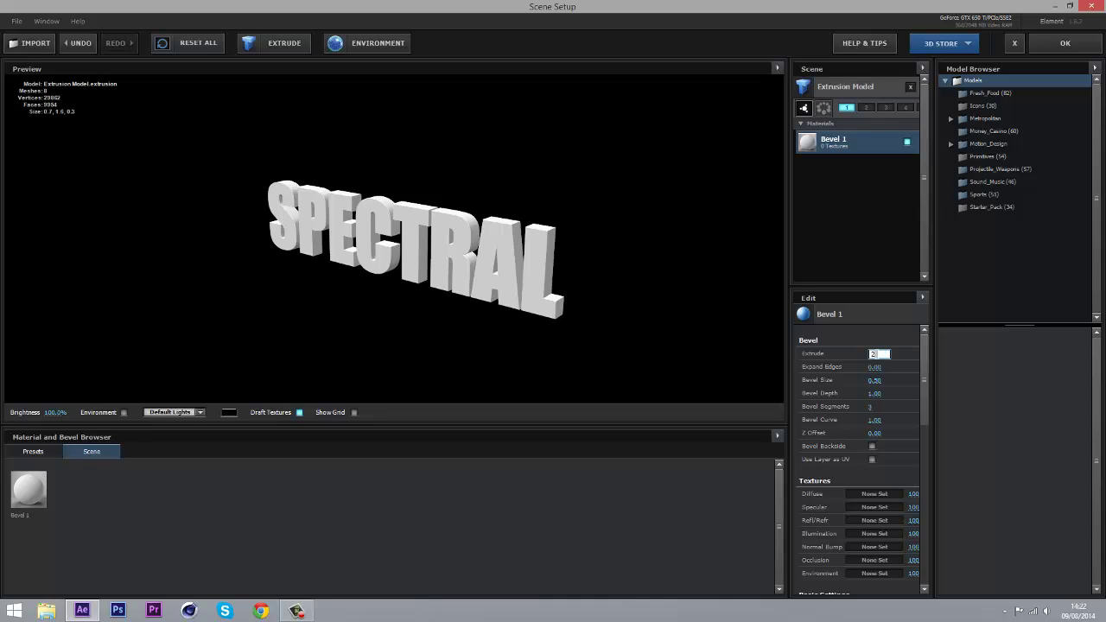
key(Return)
drag(470, 240, 510, 241)
- Browse the bevel and material presets and apply the Gold_Basic material to the extruded SPECTRAL model
click(53, 454)
click(44, 466)
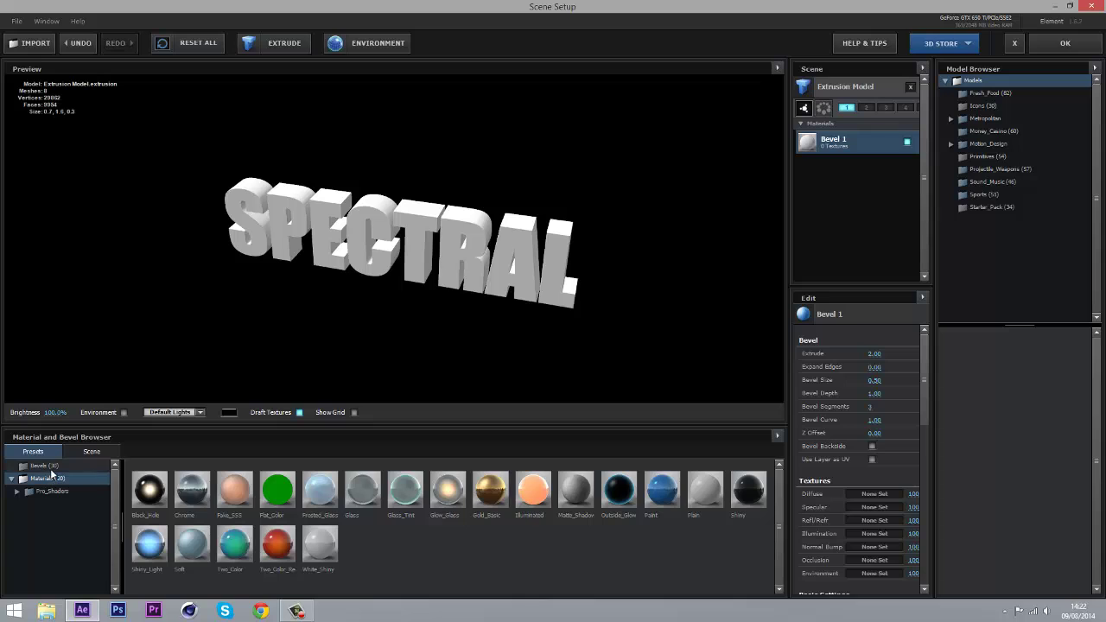
click(48, 478)
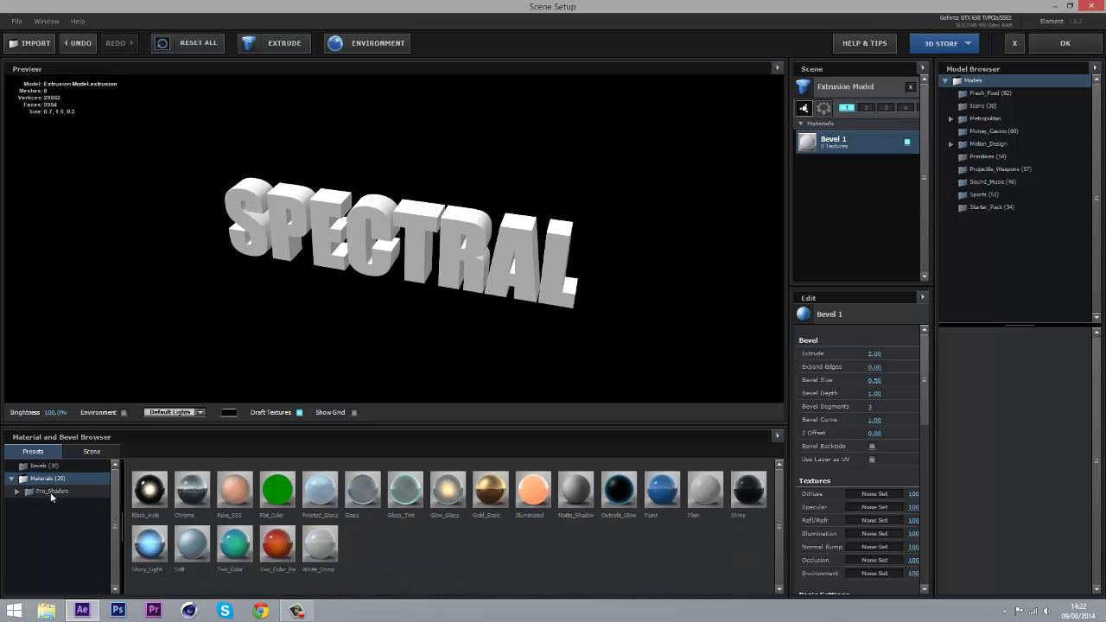
double_click(49, 492)
click(45, 479)
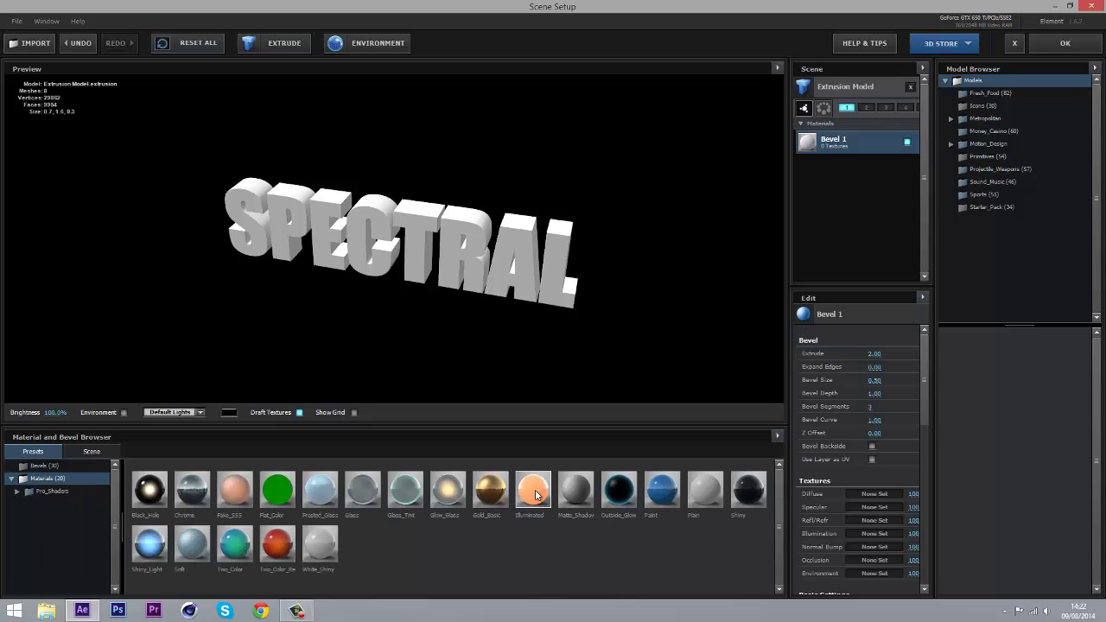
drag(490, 490, 404, 235)
- Turn on the environment display in the preview and look at its reflections on the gold text
click(361, 50)
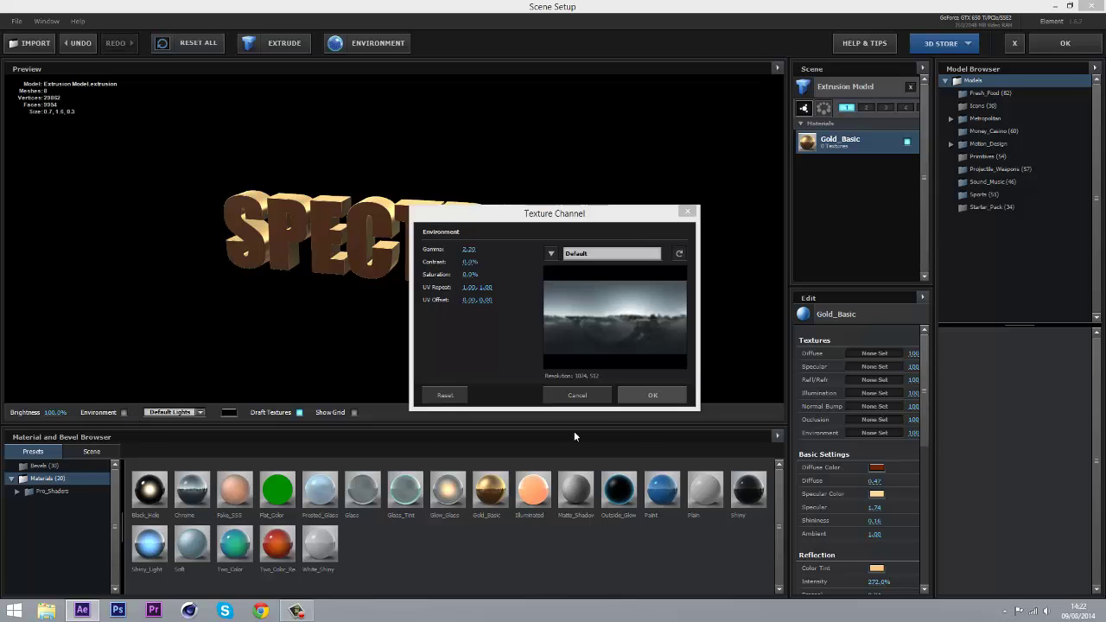
click(577, 395)
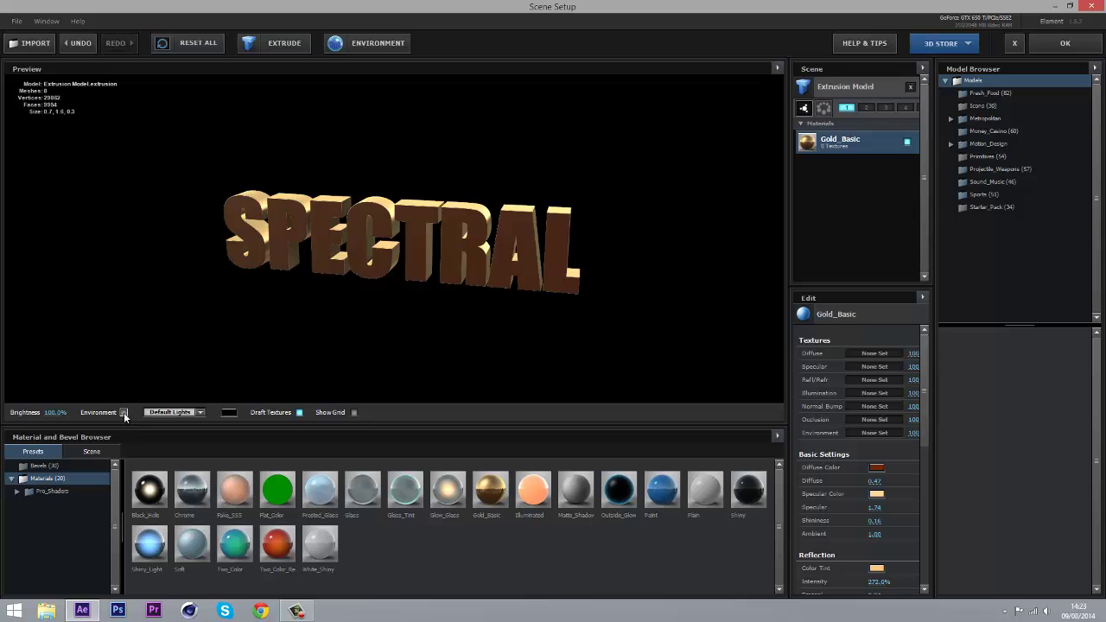
click(124, 413)
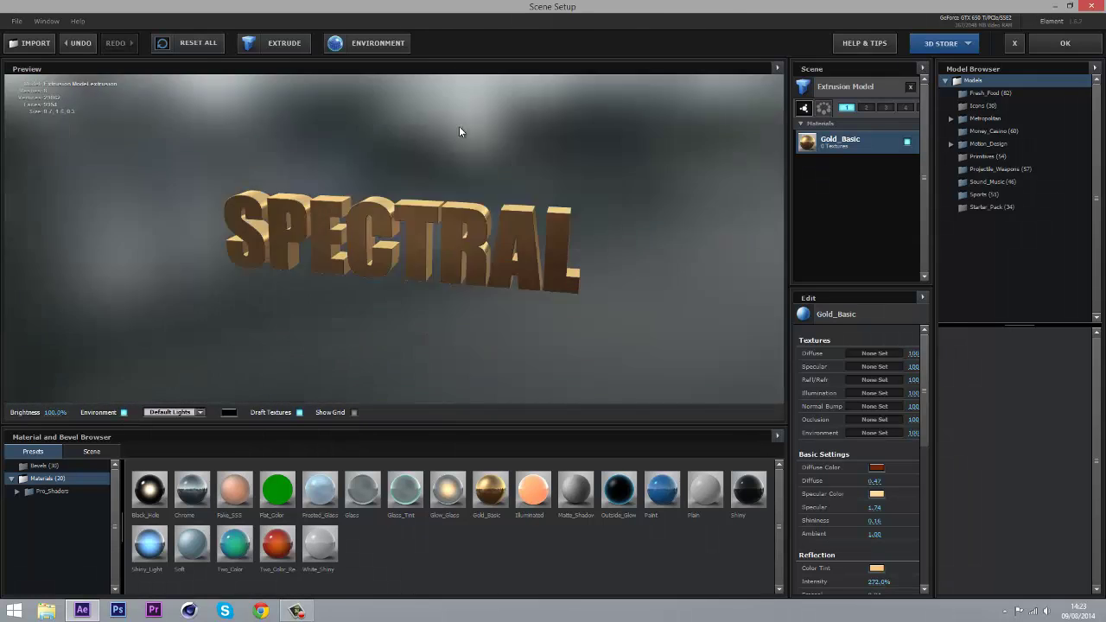
drag(460, 127, 335, 275)
- Change the environment texture to the Garage preset and accept the finished Scene Setup
click(380, 45)
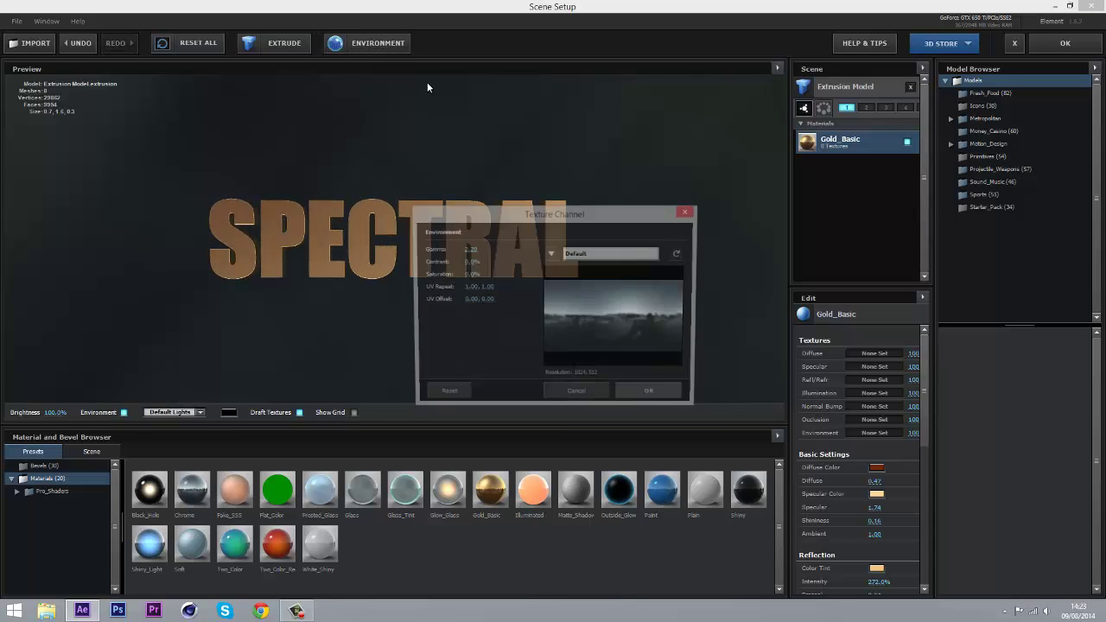
click(551, 255)
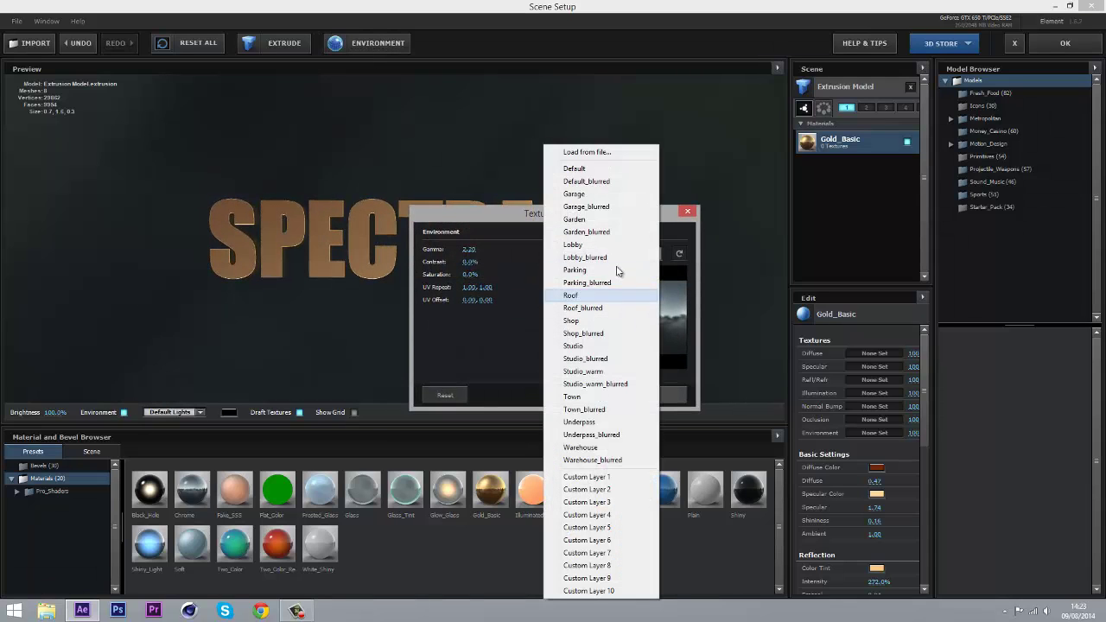
click(638, 263)
click(552, 253)
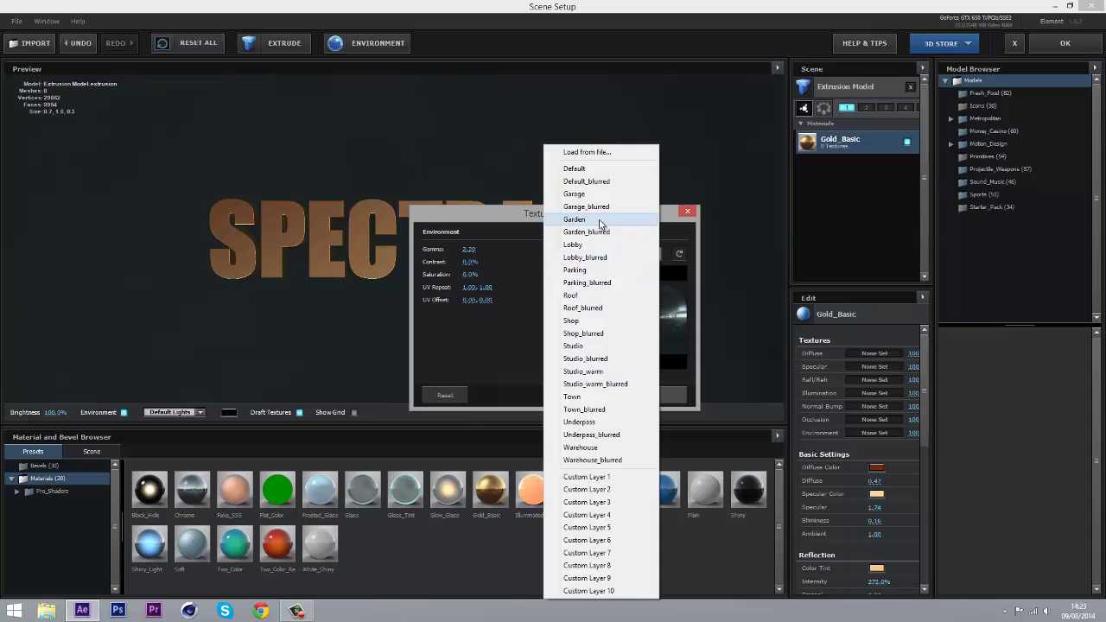
click(583, 193)
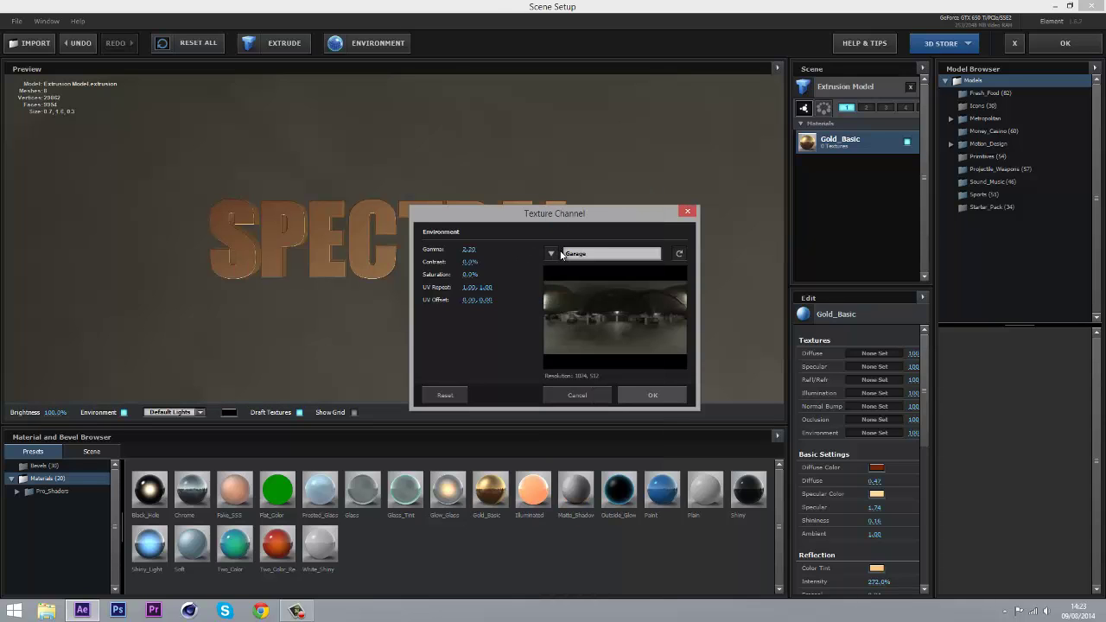
click(552, 254)
click(578, 404)
click(654, 394)
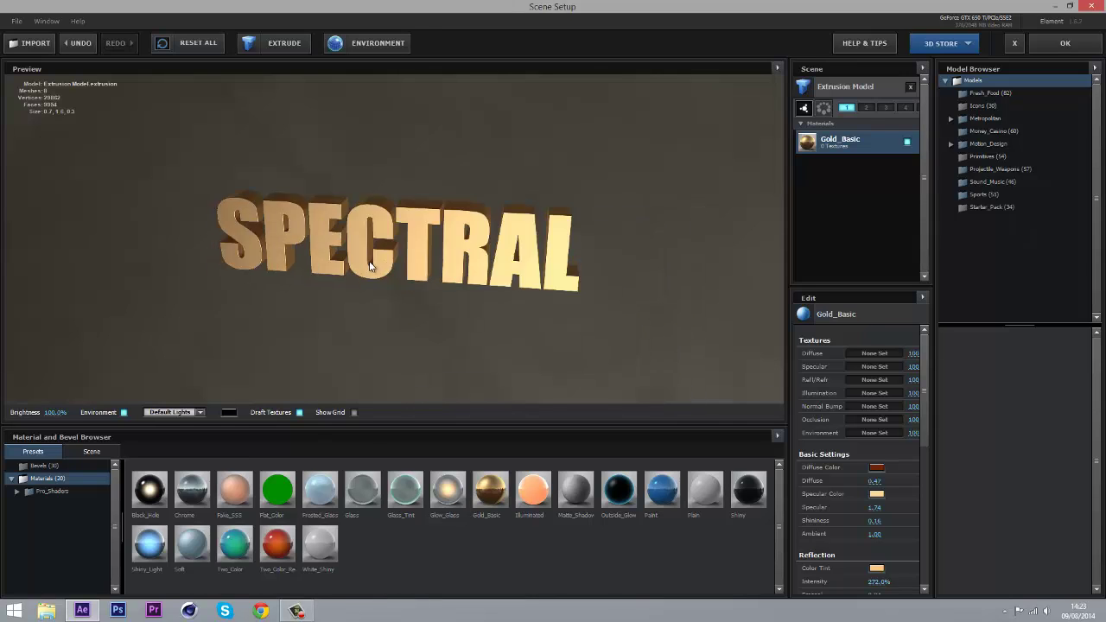
drag(370, 267, 574, 223)
click(1065, 43)
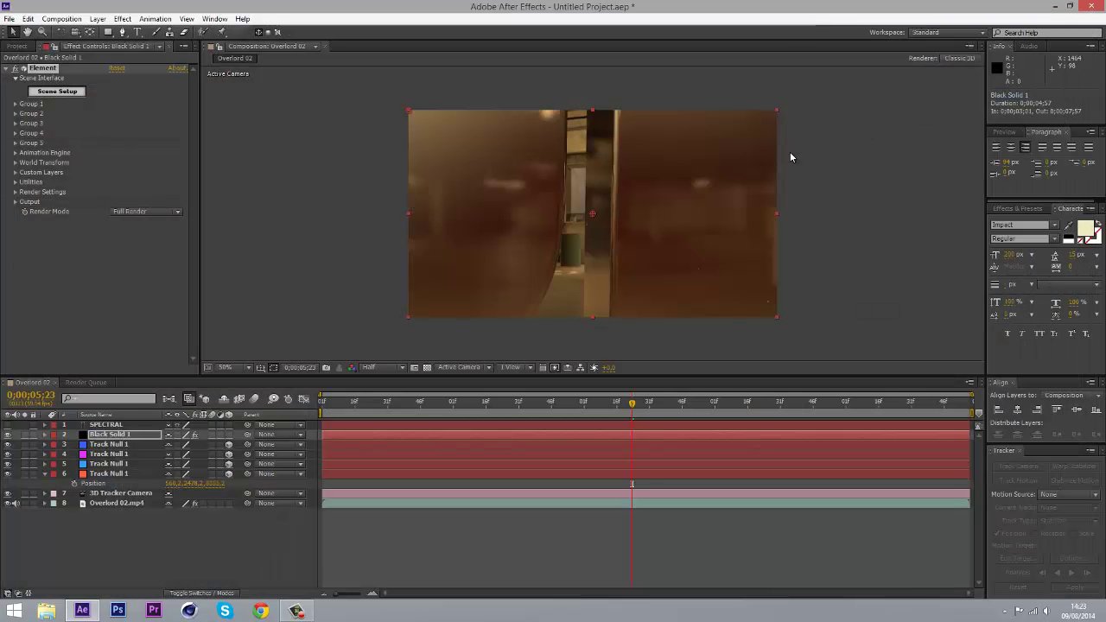
- Return to 0;00;03;01 and reveal the Particle Replicator settings of Element's Group 1 on the black solid
drag(632, 410, 311, 419)
click(104, 434)
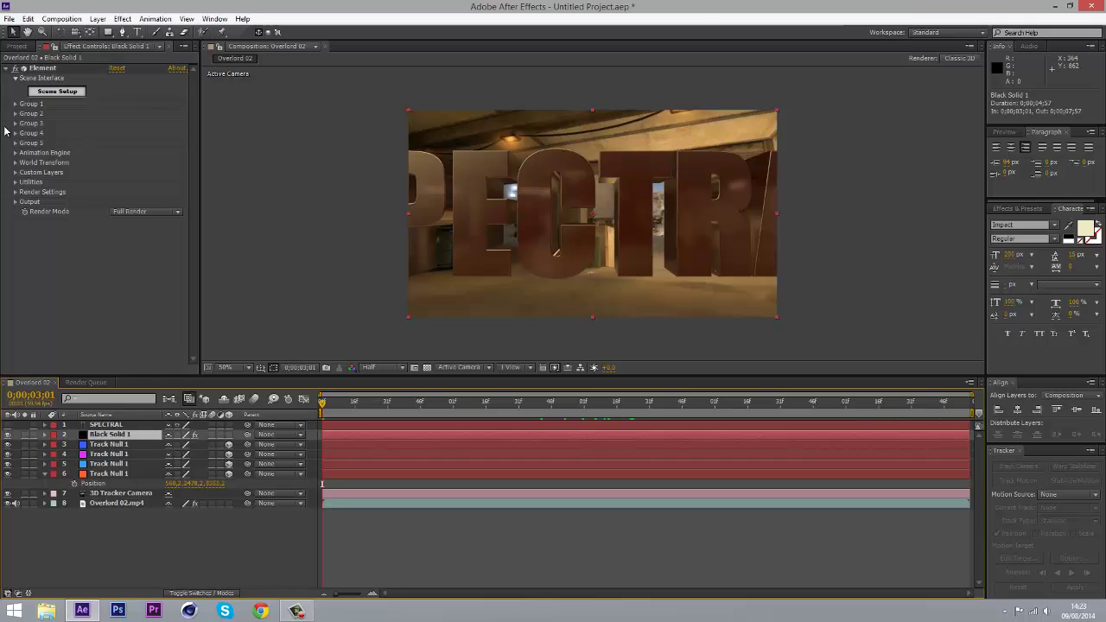
click(15, 104)
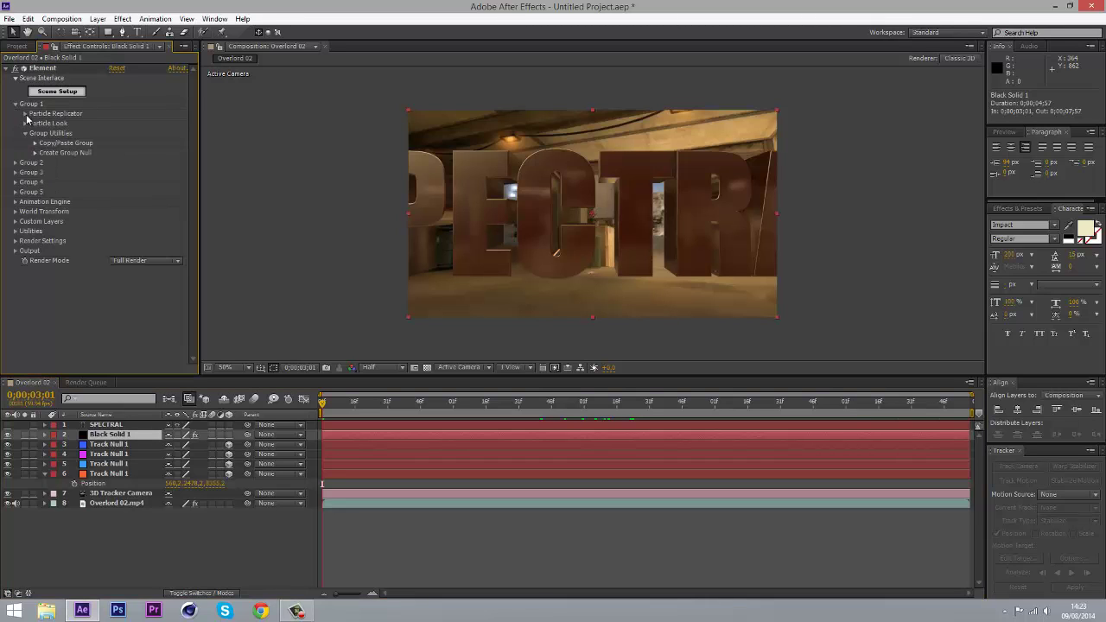
click(26, 115)
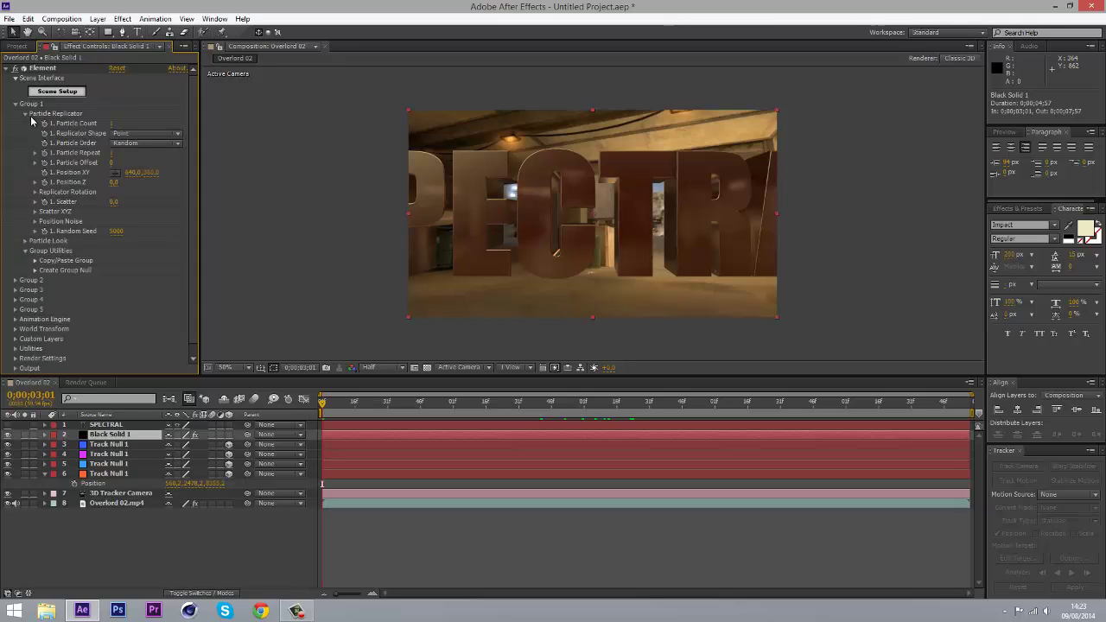
click(115, 478)
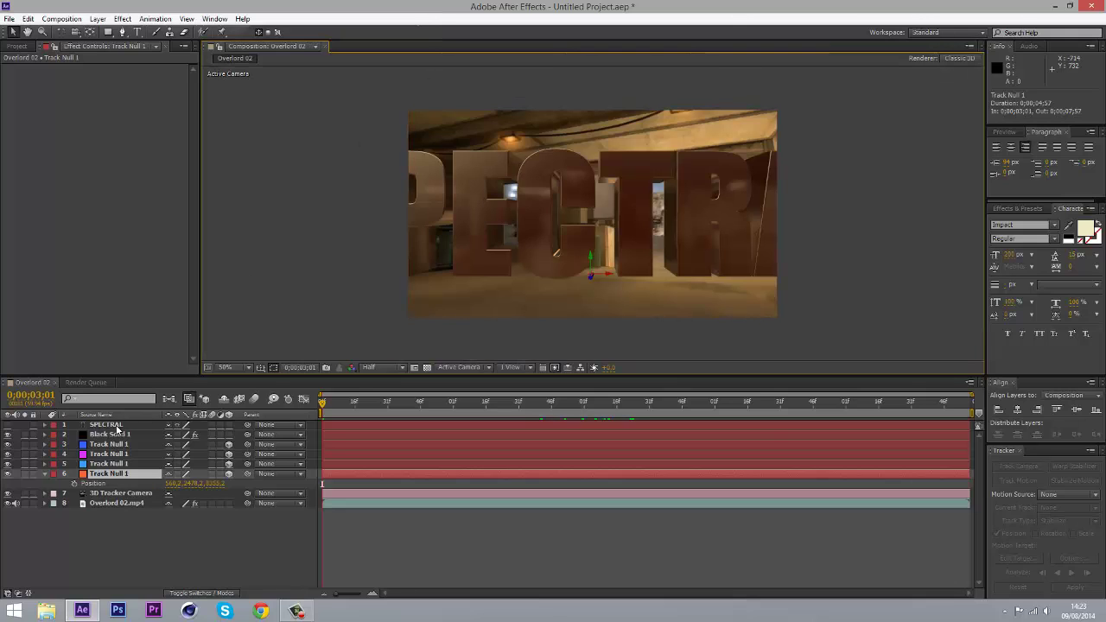
click(116, 426)
click(110, 435)
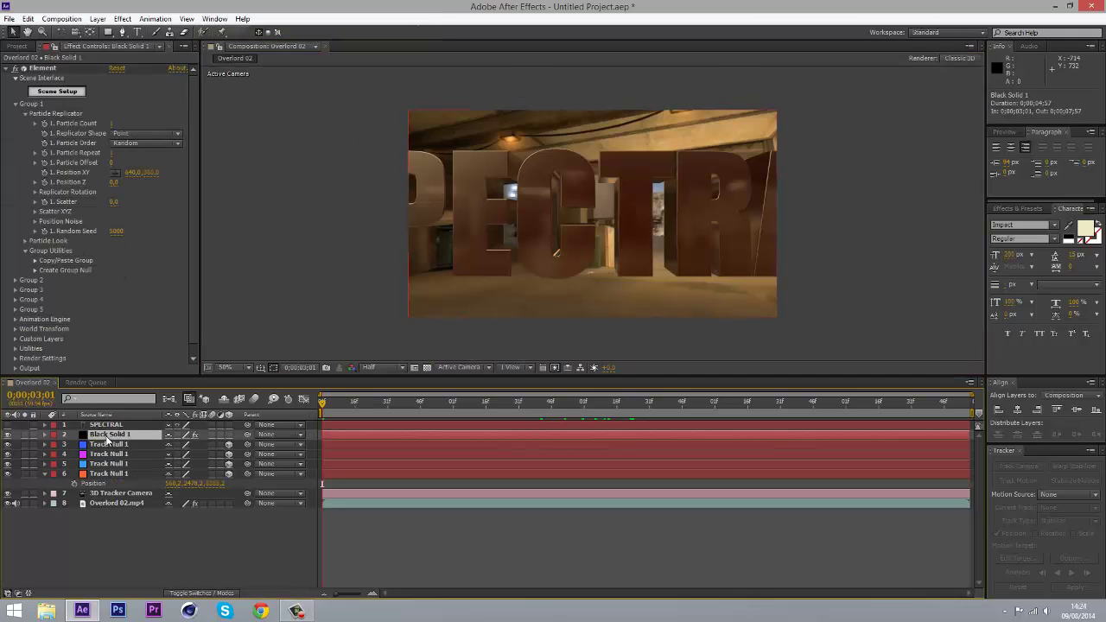
- Match Group 1's position to the pillar-floor track null: Position XY 560, 2478 and Position Z 8355
click(131, 172)
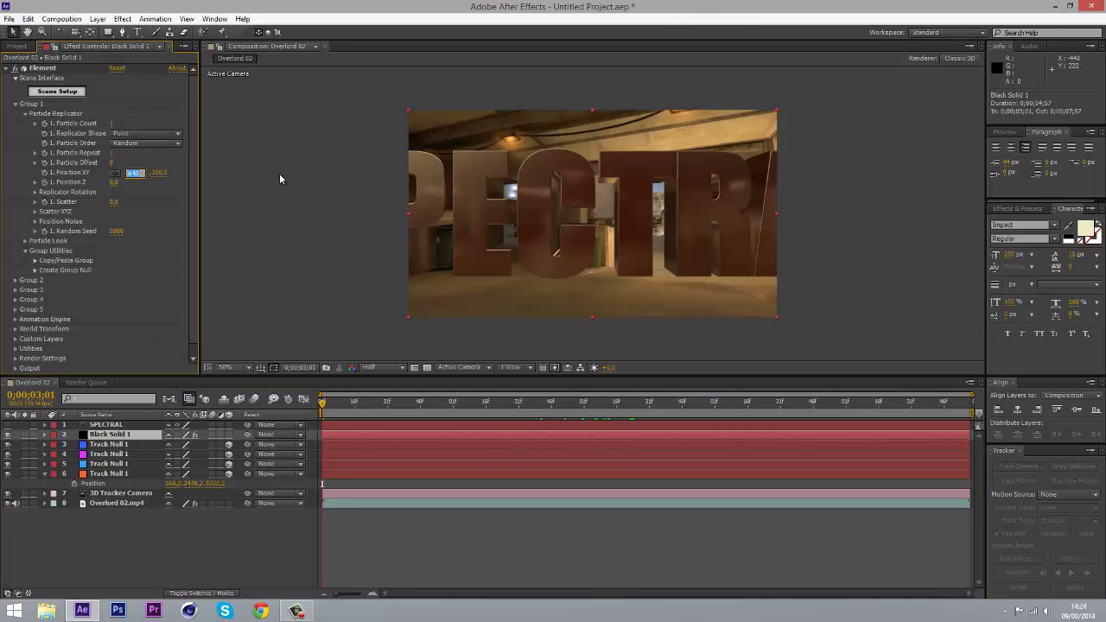
text(560)
key(Return)
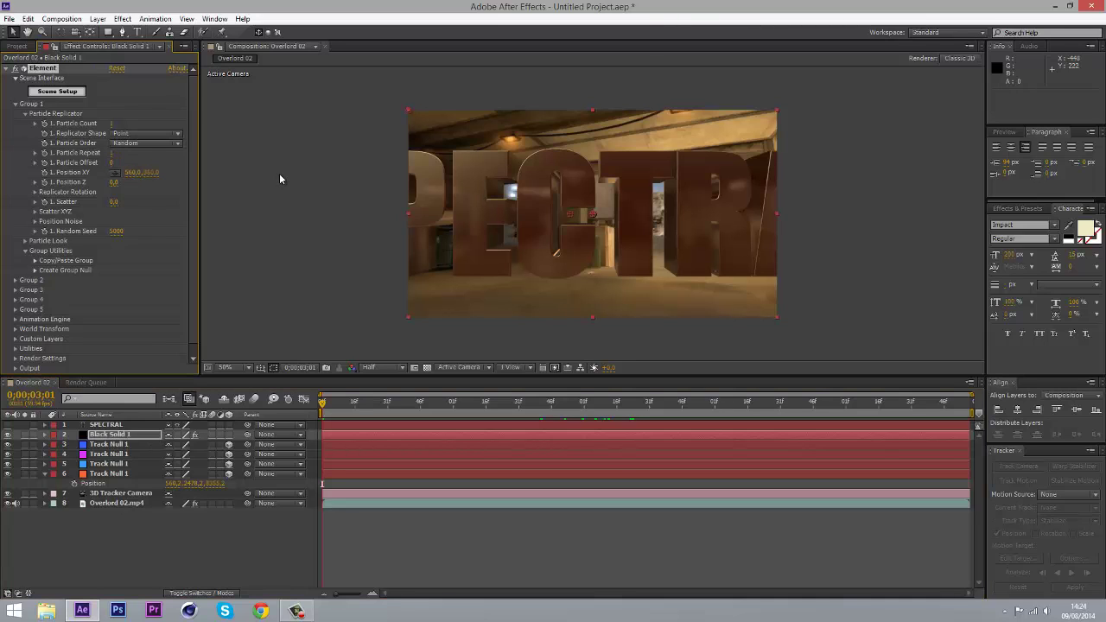
click(152, 172)
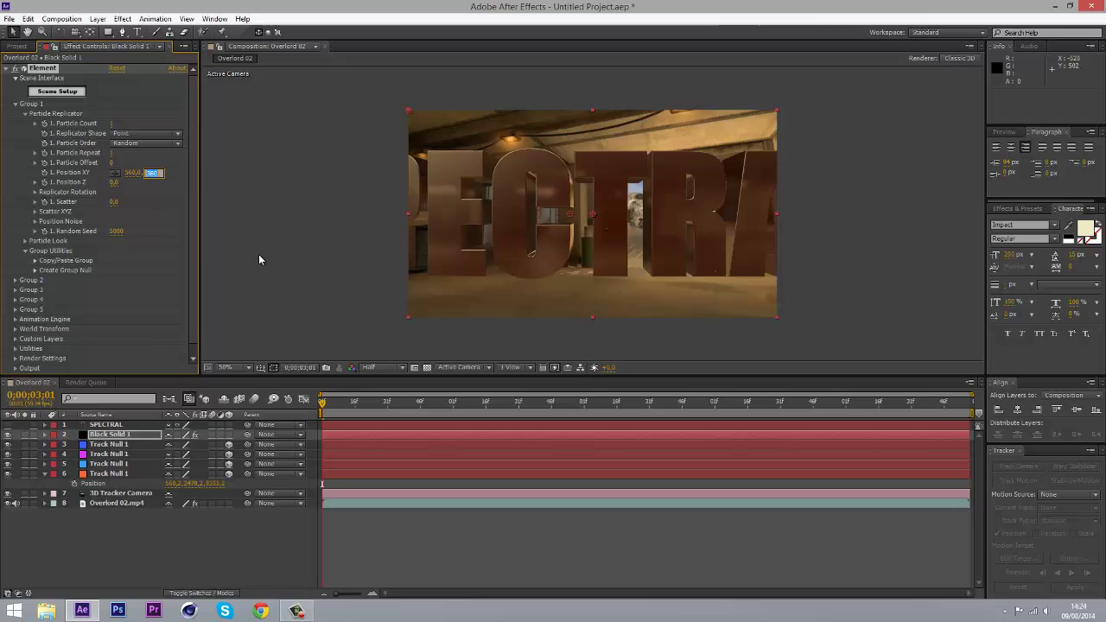
text(247)
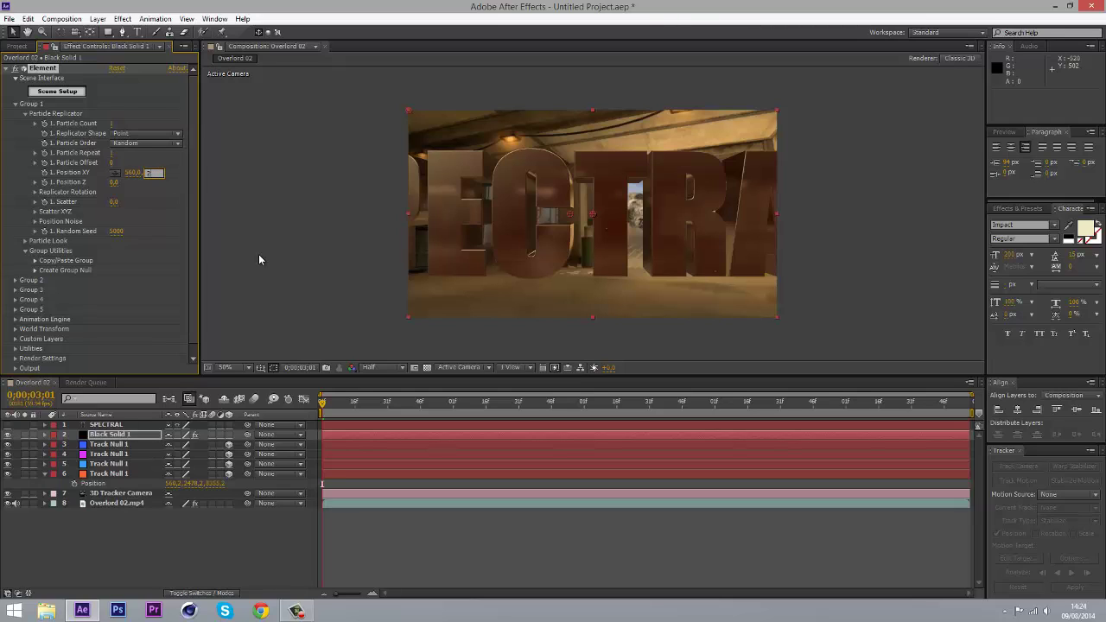
text(8)
key(Return)
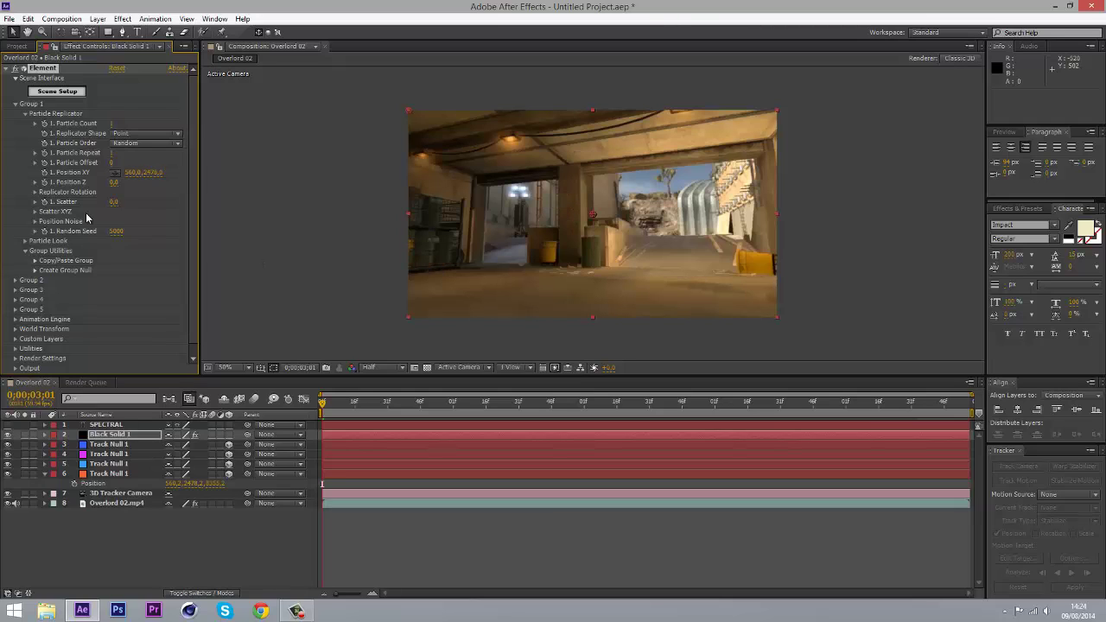
click(113, 182)
key(Return)
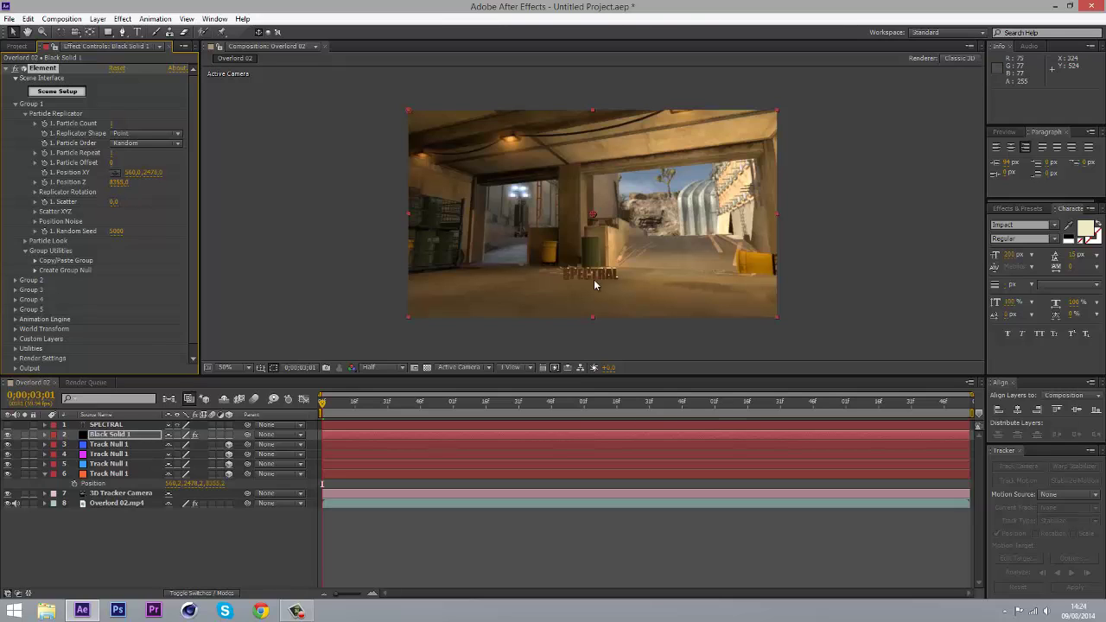
- Enlarge the SPECTRAL text to a Group 1 Particle Size of 35 and raise it by lowering its Position Y value
drag(323, 404, 291, 444)
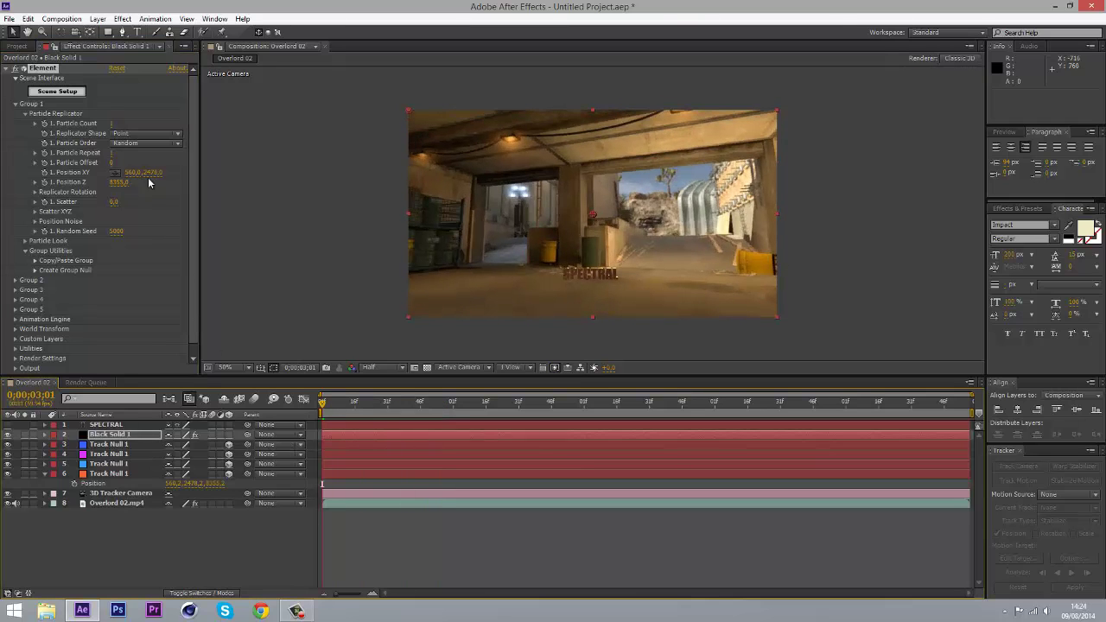
click(25, 242)
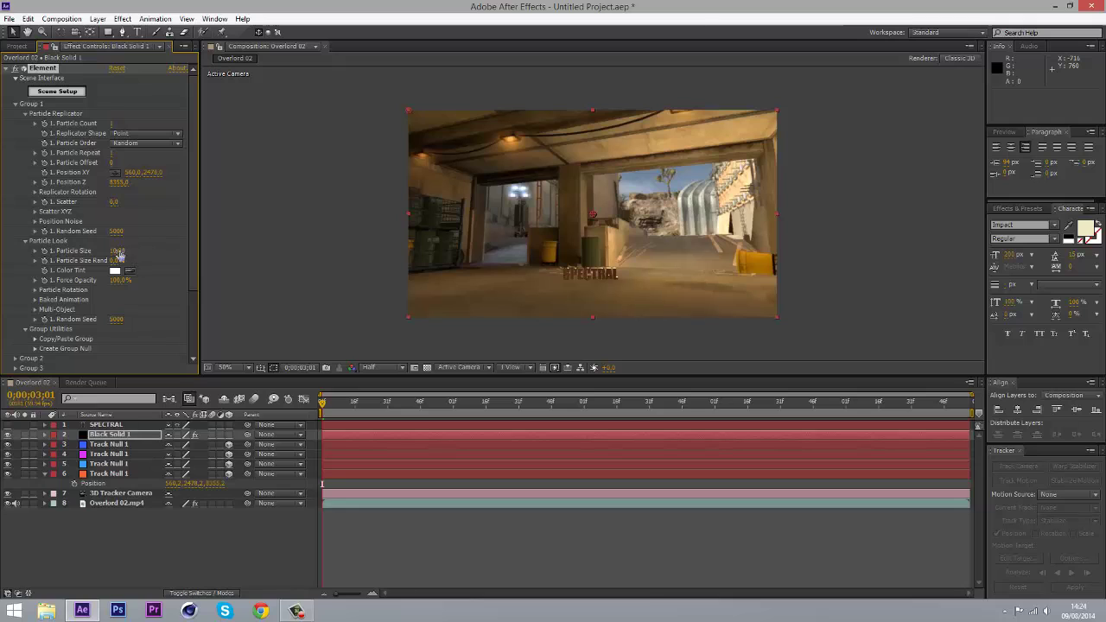
drag(121, 253, 1034, 69)
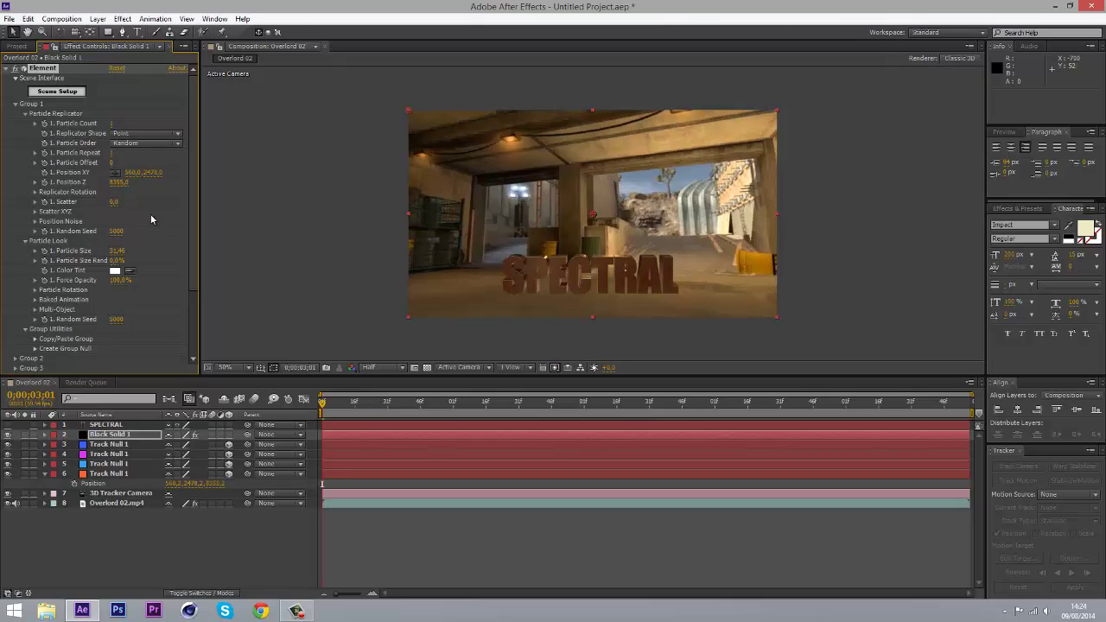
click(118, 251)
key(Return)
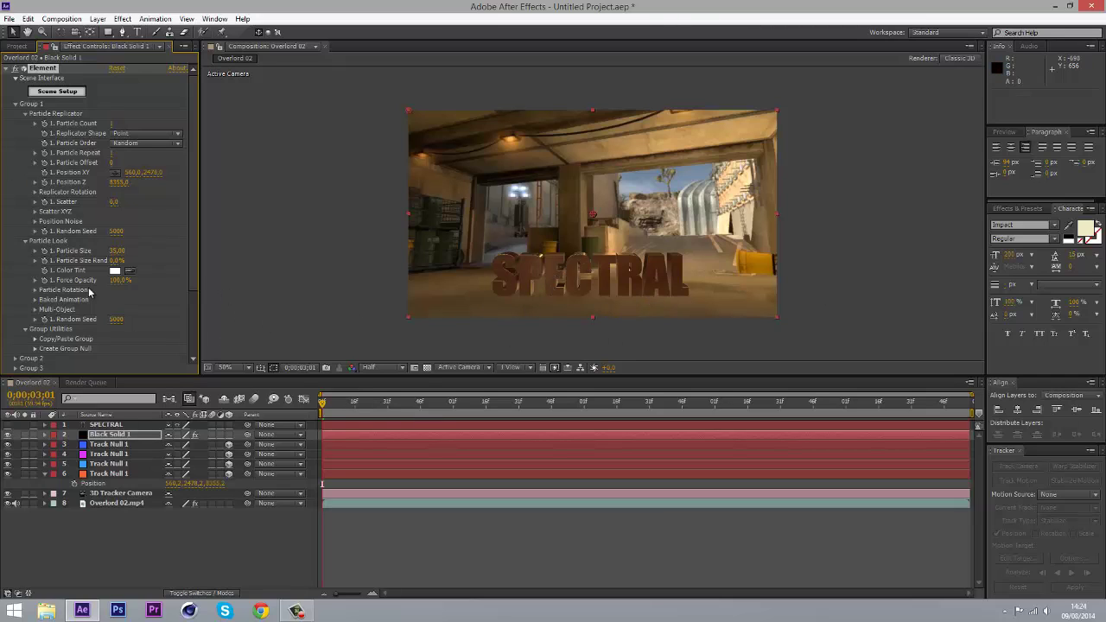
drag(150, 172, 28, 212)
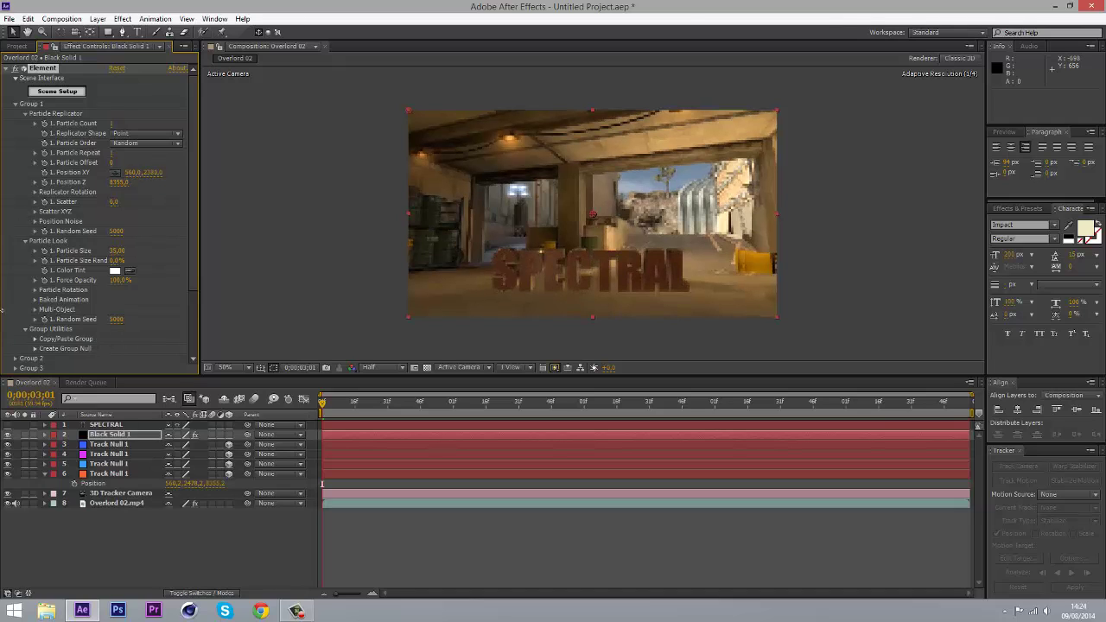
drag(3, 309, 2, 294)
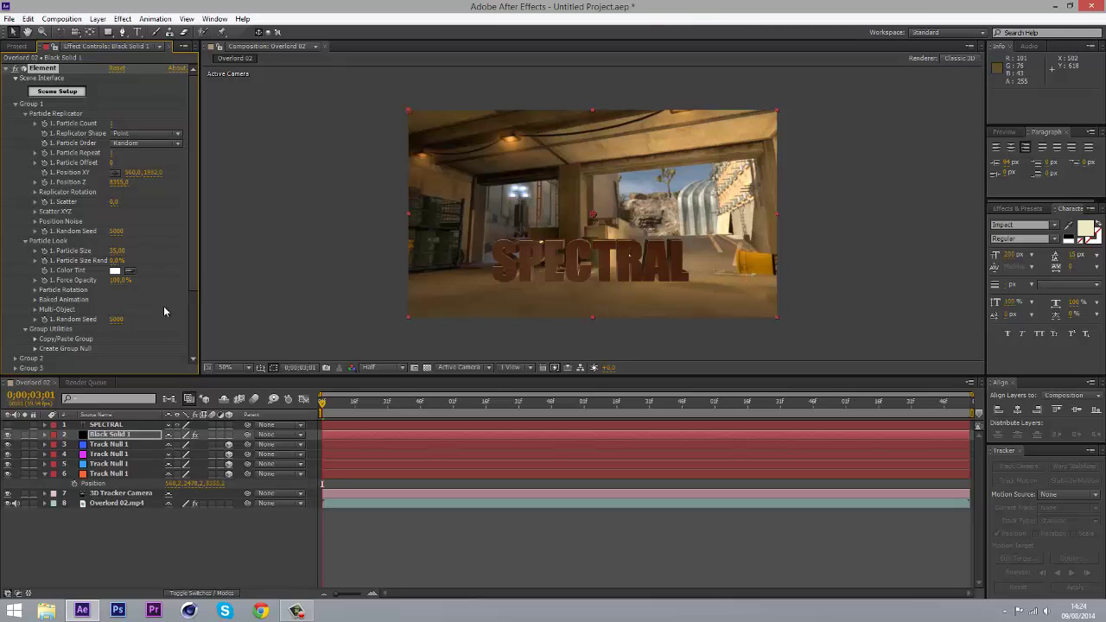
- Turn the SPECTRAL text by setting Group 1's particle Y Rotation to 10°
scroll(59, 317, down, 1)
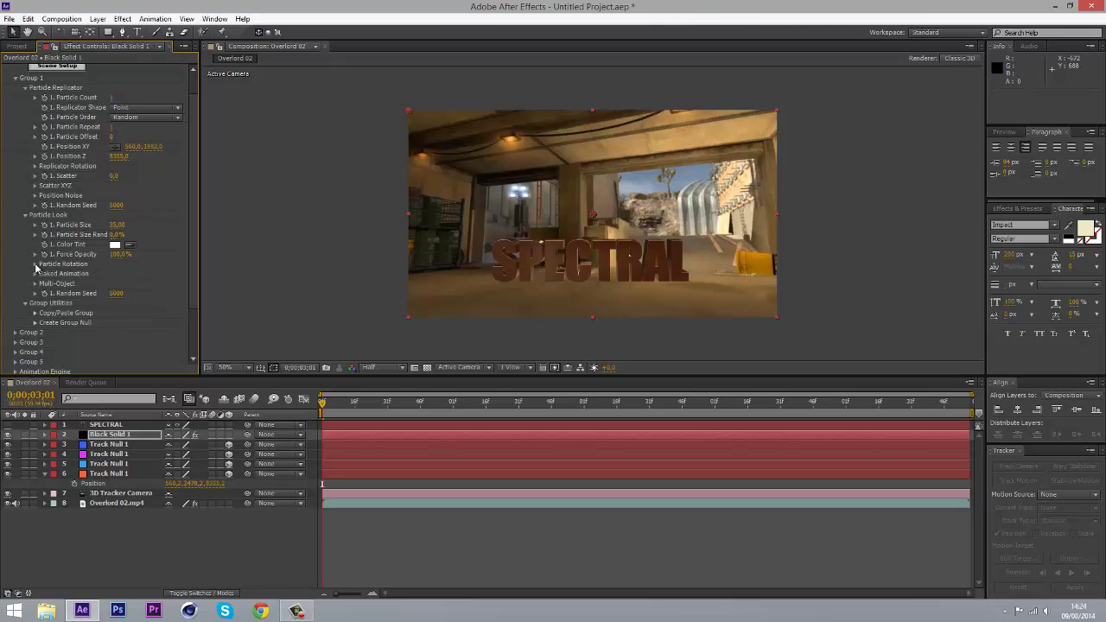
click(34, 264)
click(128, 294)
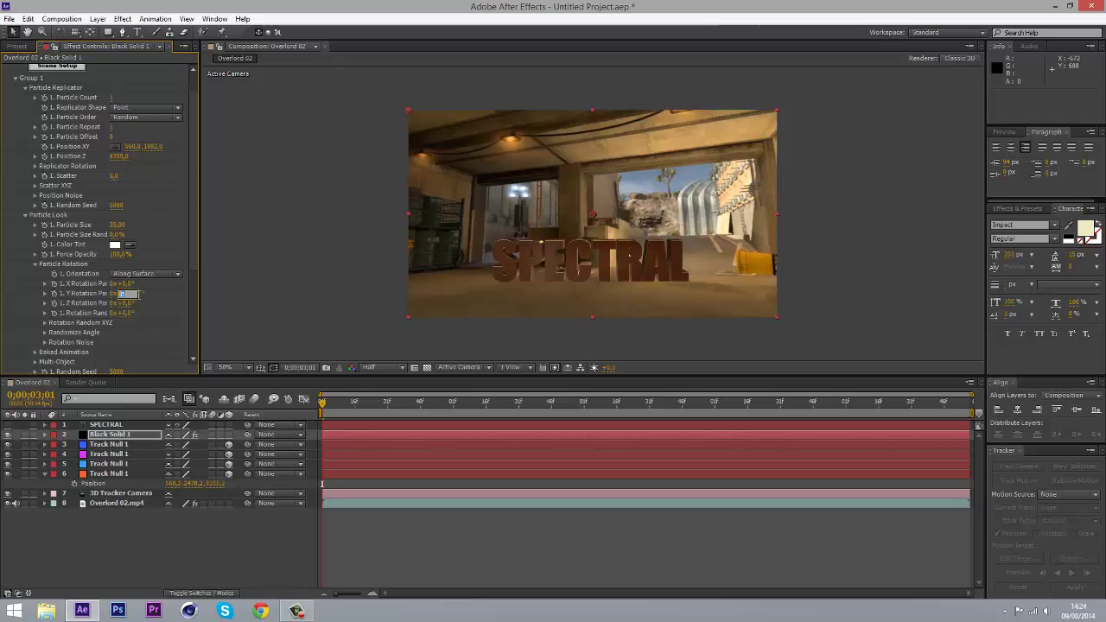
text(90)
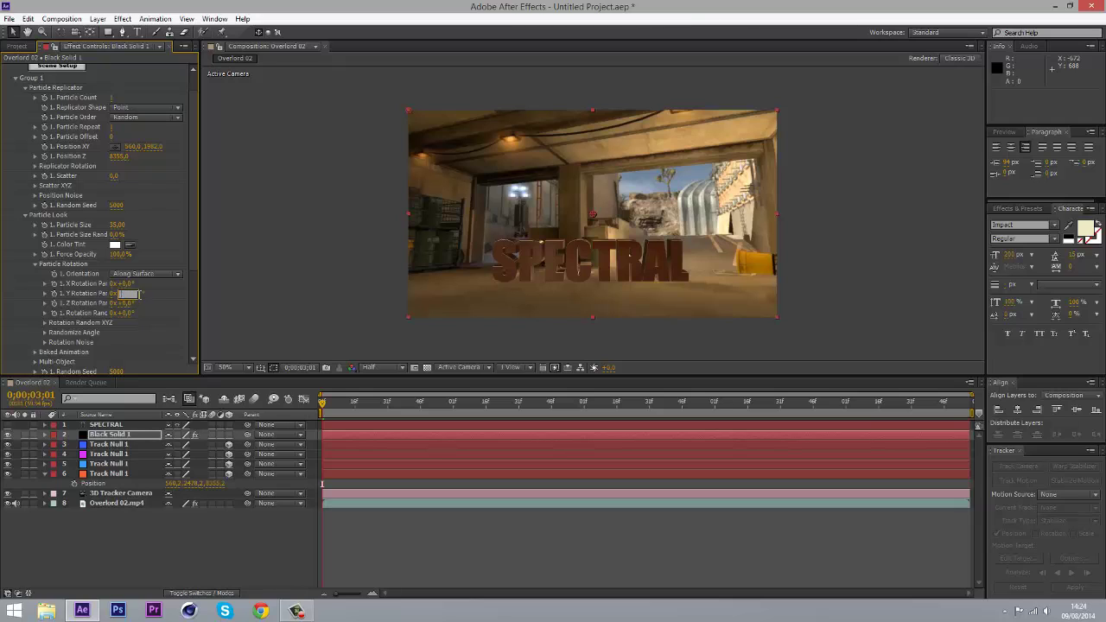
key(Return)
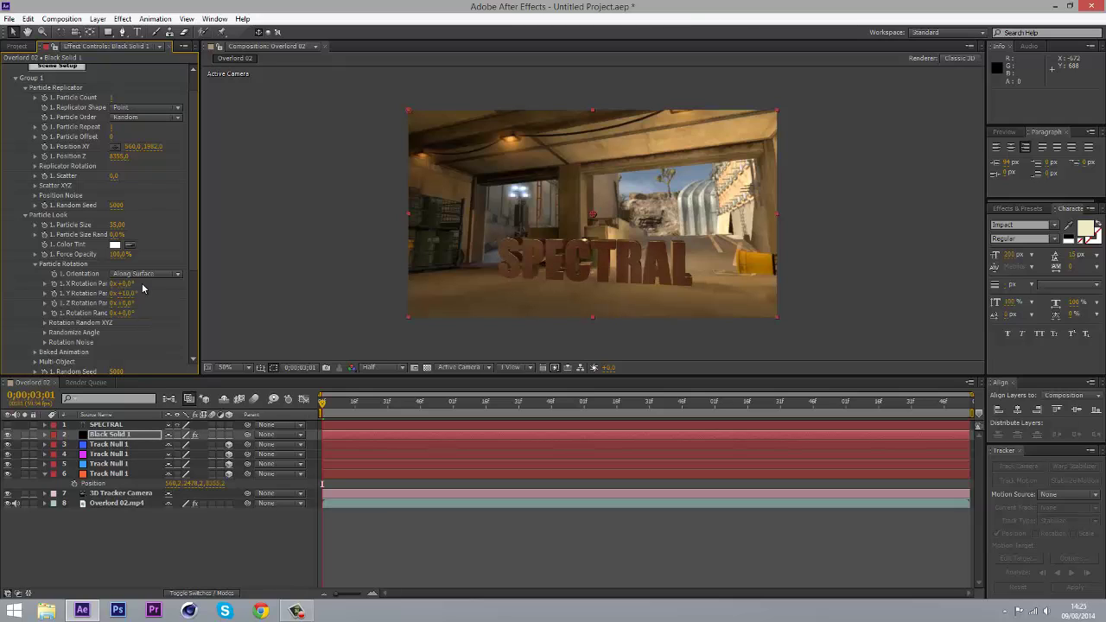
scroll(174, 302, up, 1)
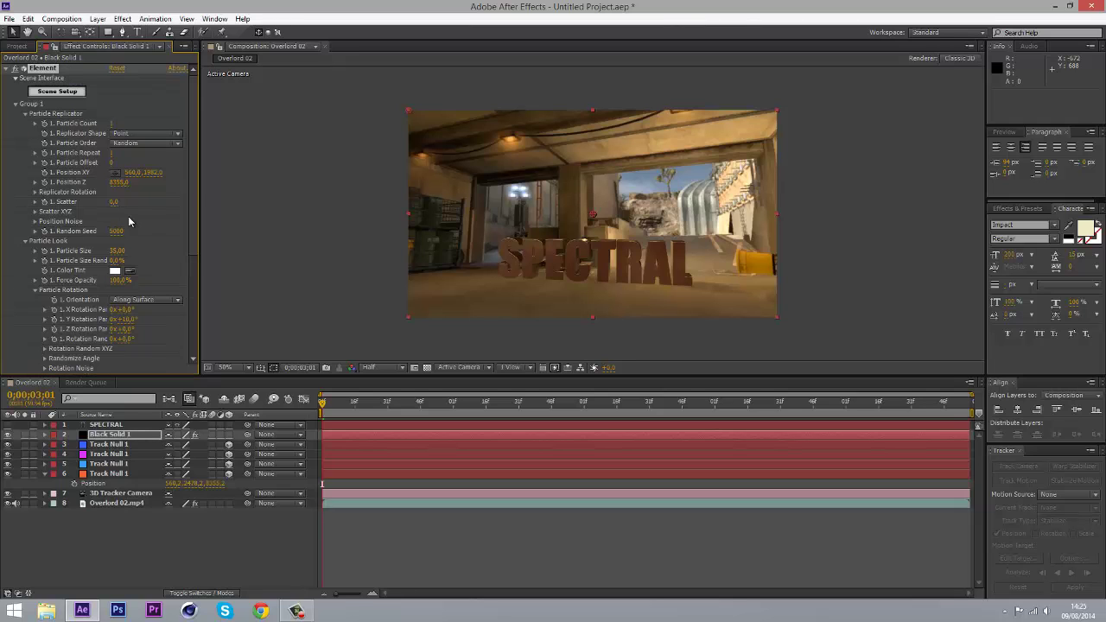
- Move the text toward the yellow crate with Position X 2673, lower it to the floor with Position Z 8735, and play a RAM preview
drag(337, 409, 196, 432)
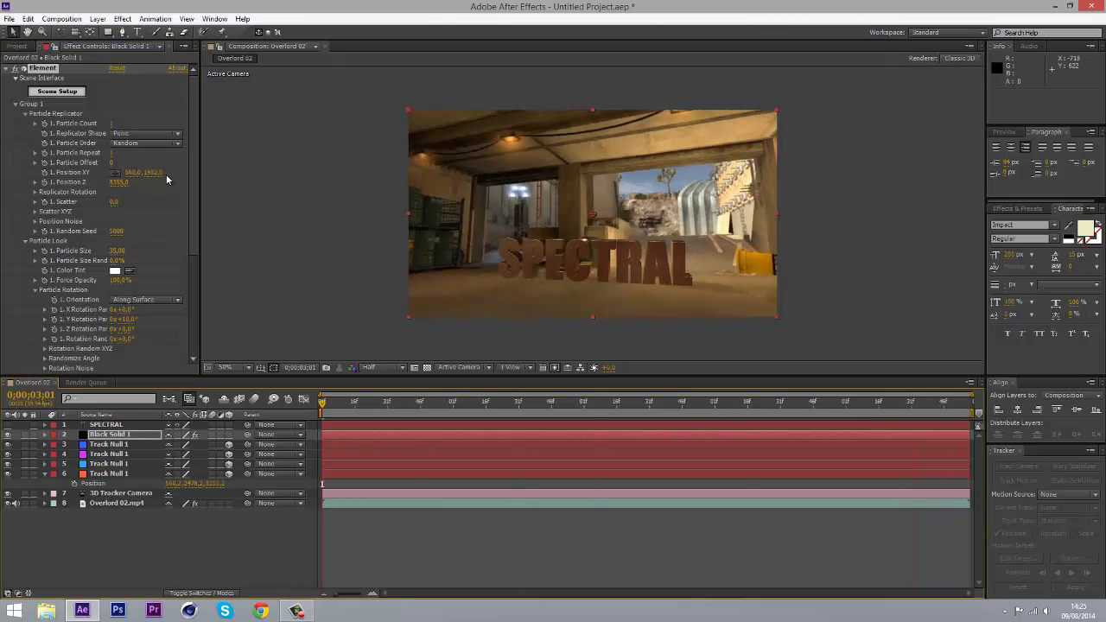
drag(128, 175, 671, 222)
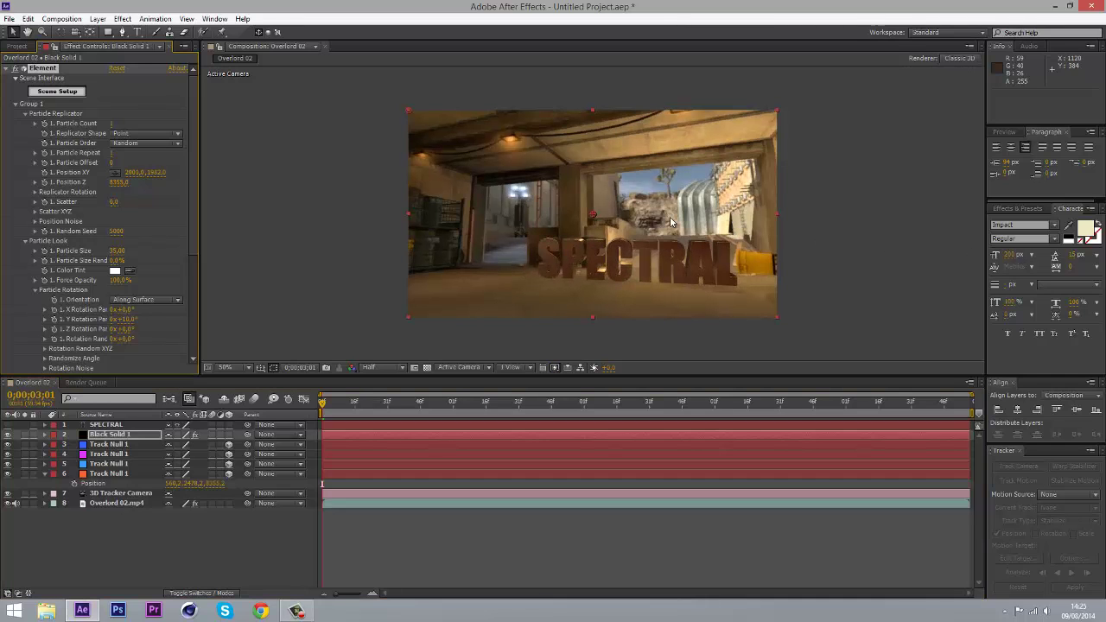
drag(158, 172, 260, 172)
drag(119, 182, 388, 281)
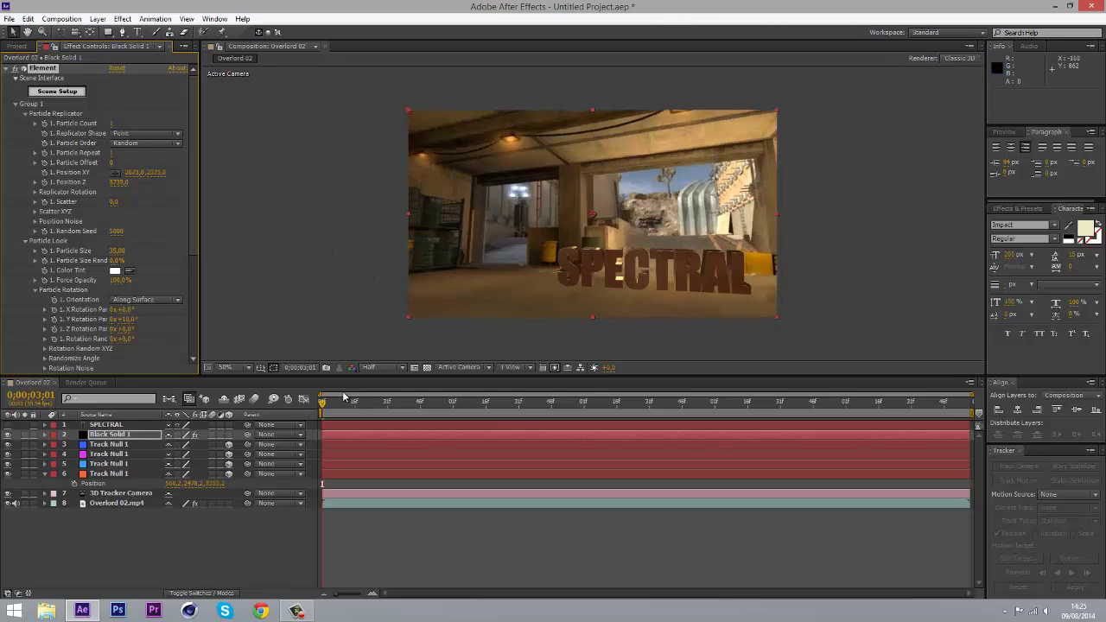
key(KP_0)
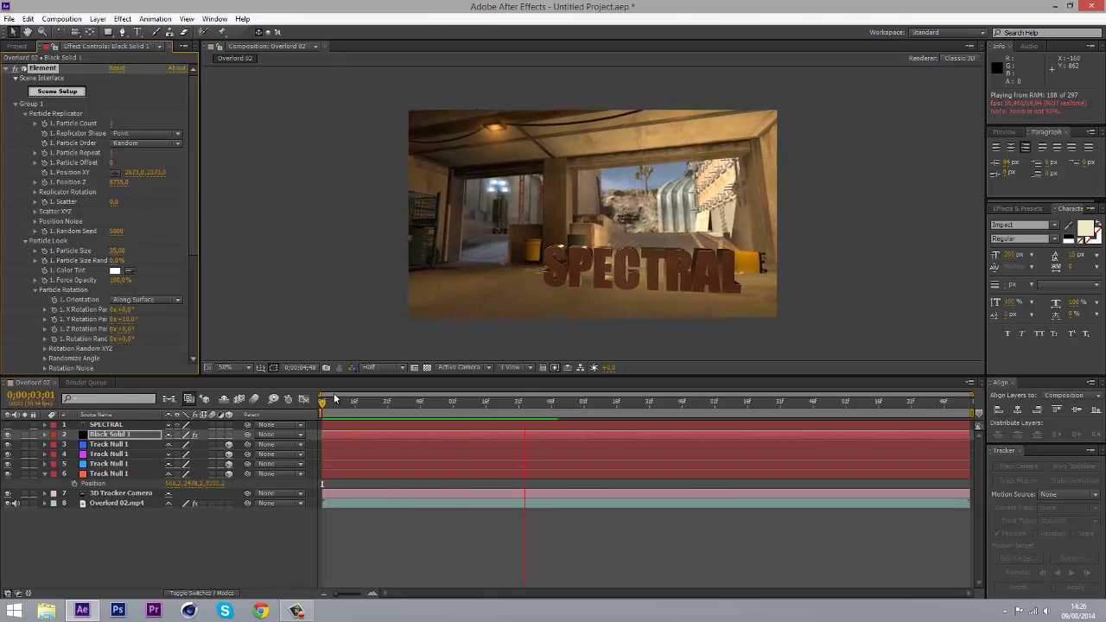
key(space)
drag(334, 409, 303, 421)
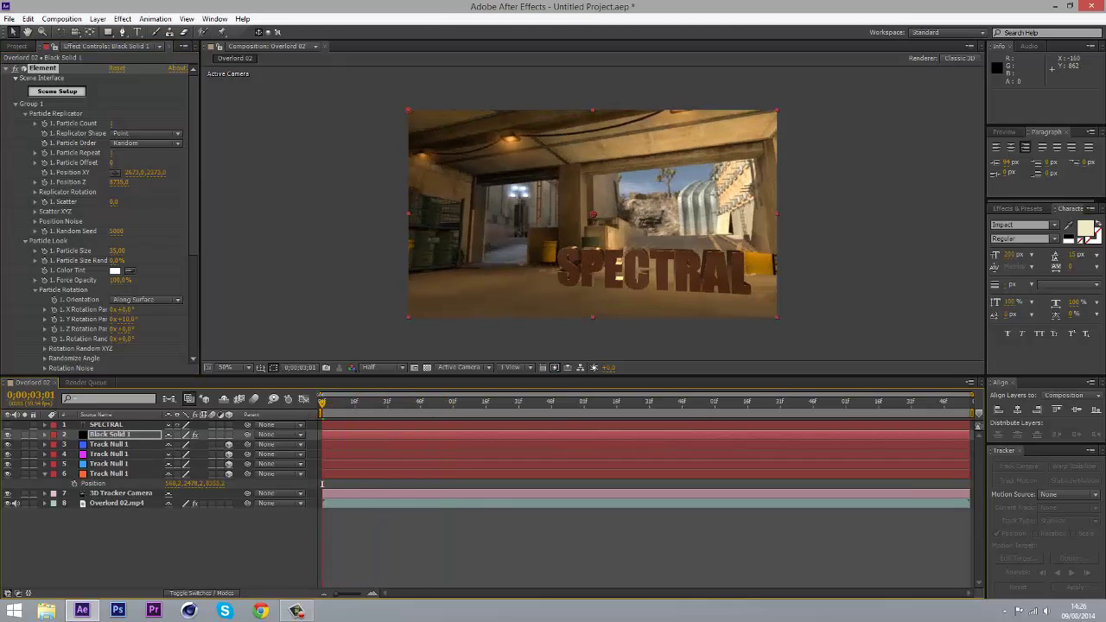
- Lower the text slightly, push it back to Position Z 10395, and check its motion up to 0;00;03;52
drag(153, 175, 244, 173)
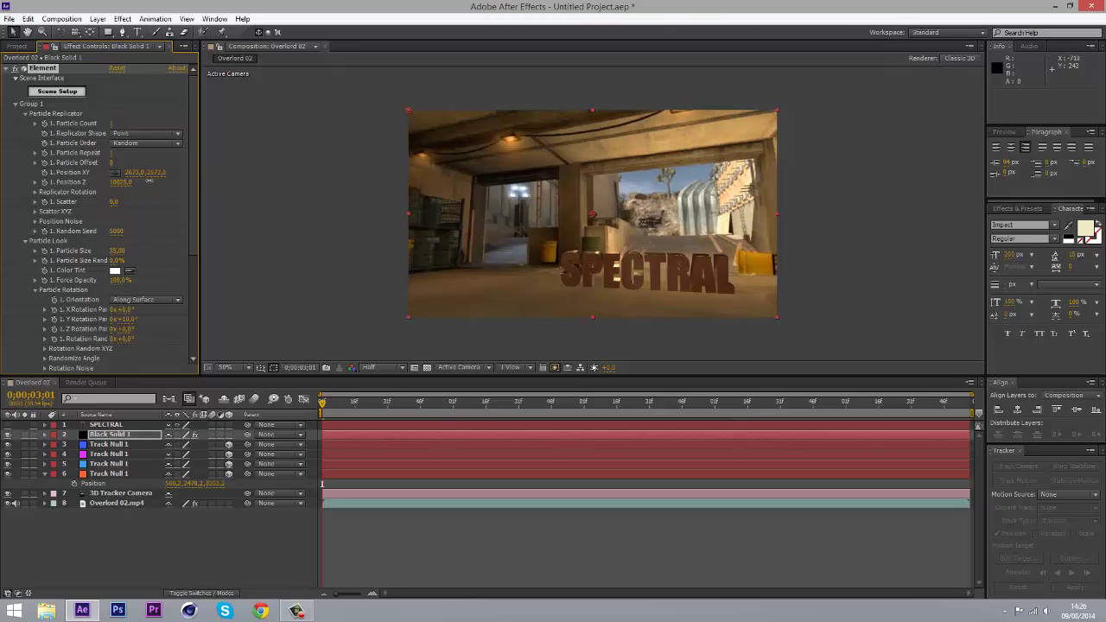
drag(150, 180, 156, 178)
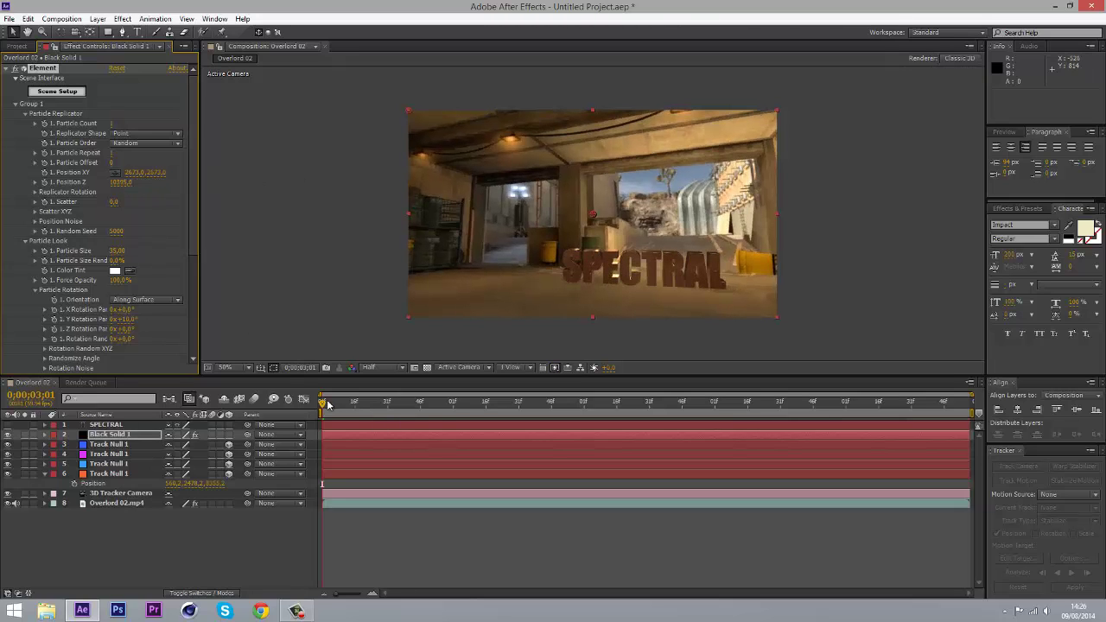
drag(331, 405, 415, 413)
key(KP_0)
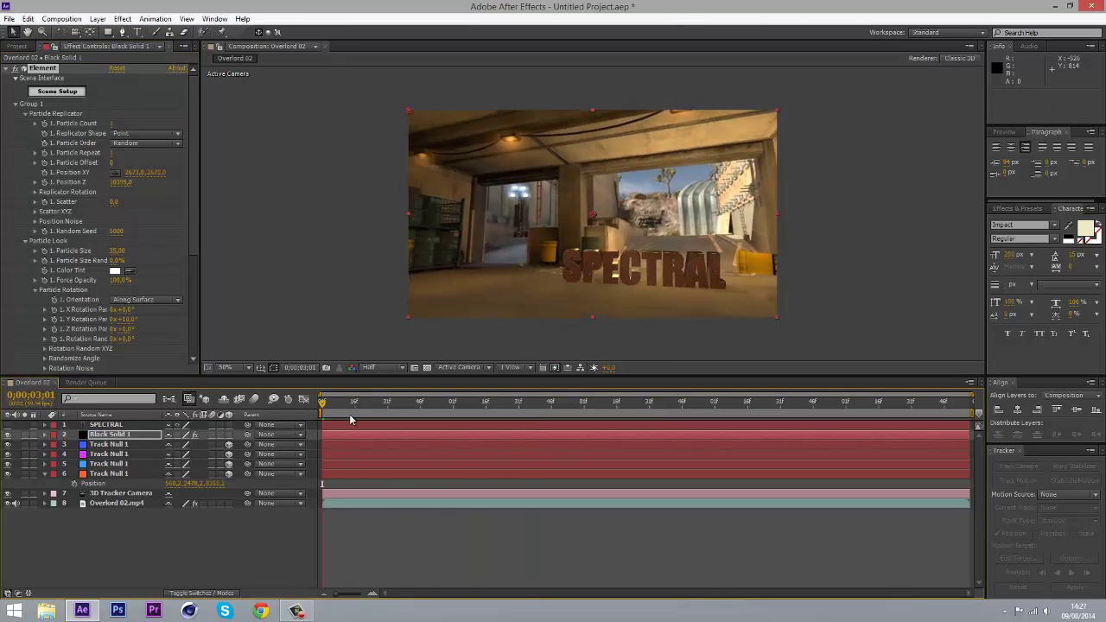
drag(351, 407, 434, 413)
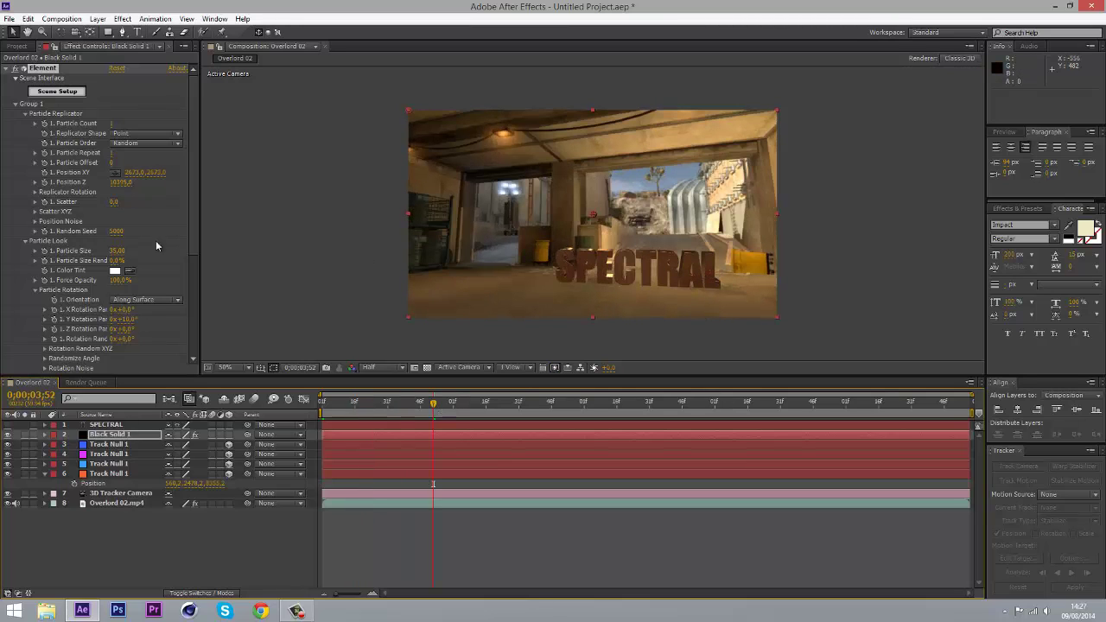
- Set Group 1's particle X Rotation to -3° and Y Rotation to 12°
scroll(128, 250, down, 1)
click(127, 284)
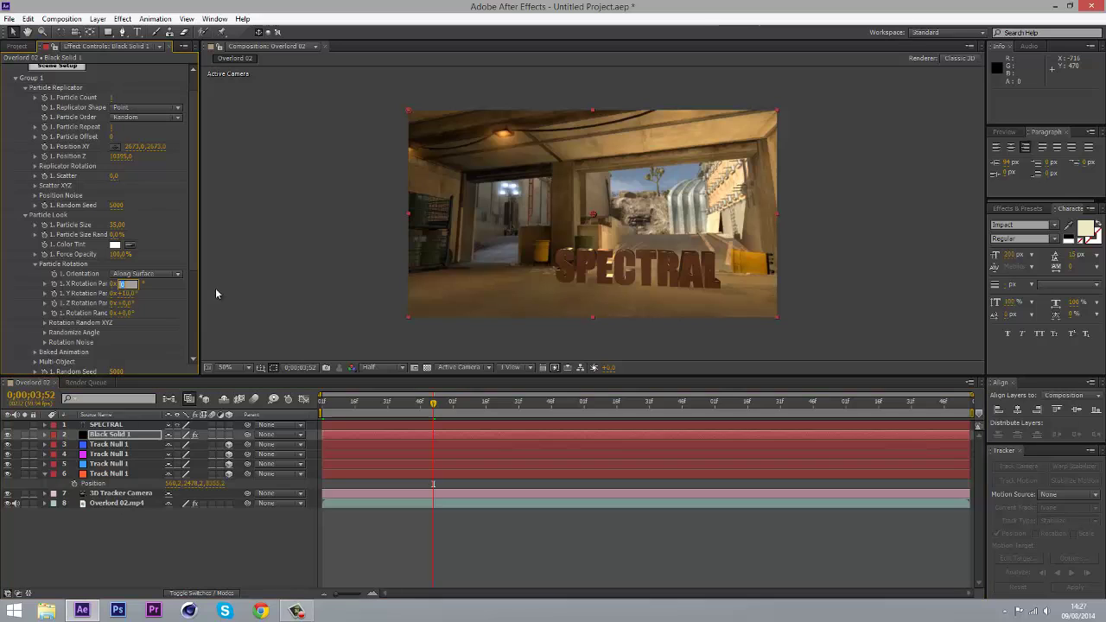
text(2)
key(Return)
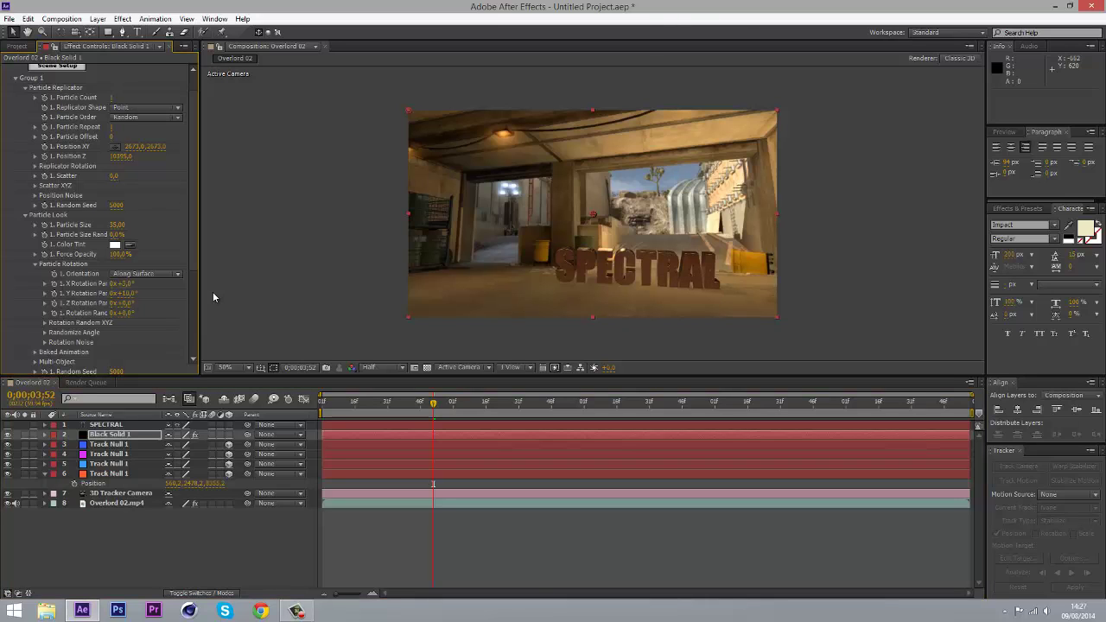
click(124, 286)
text(-3)
key(Return)
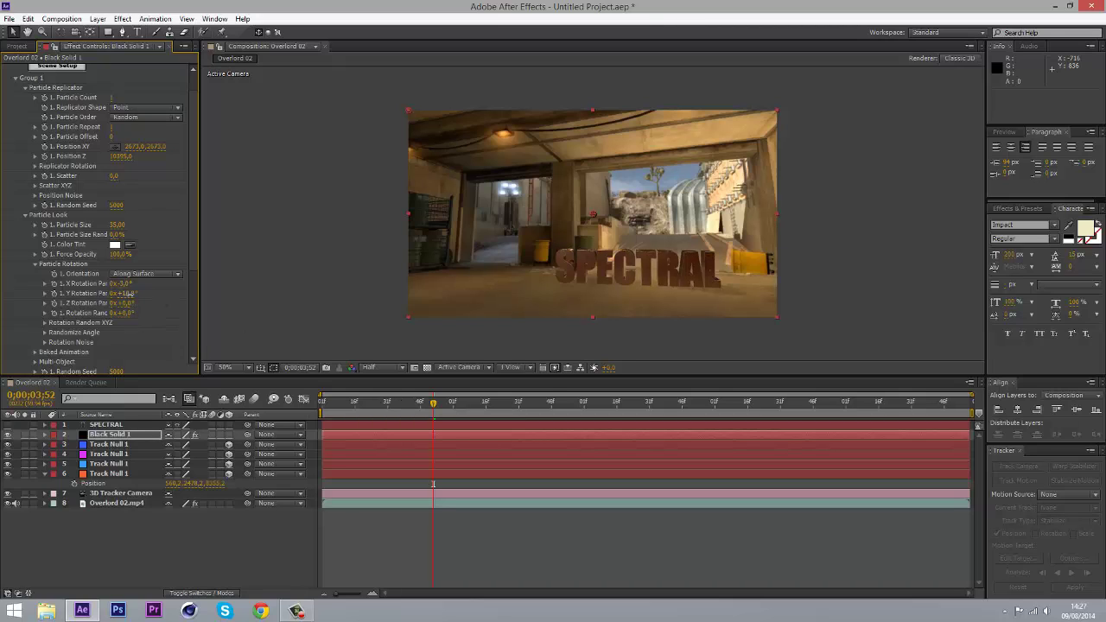
click(125, 294)
text(12)
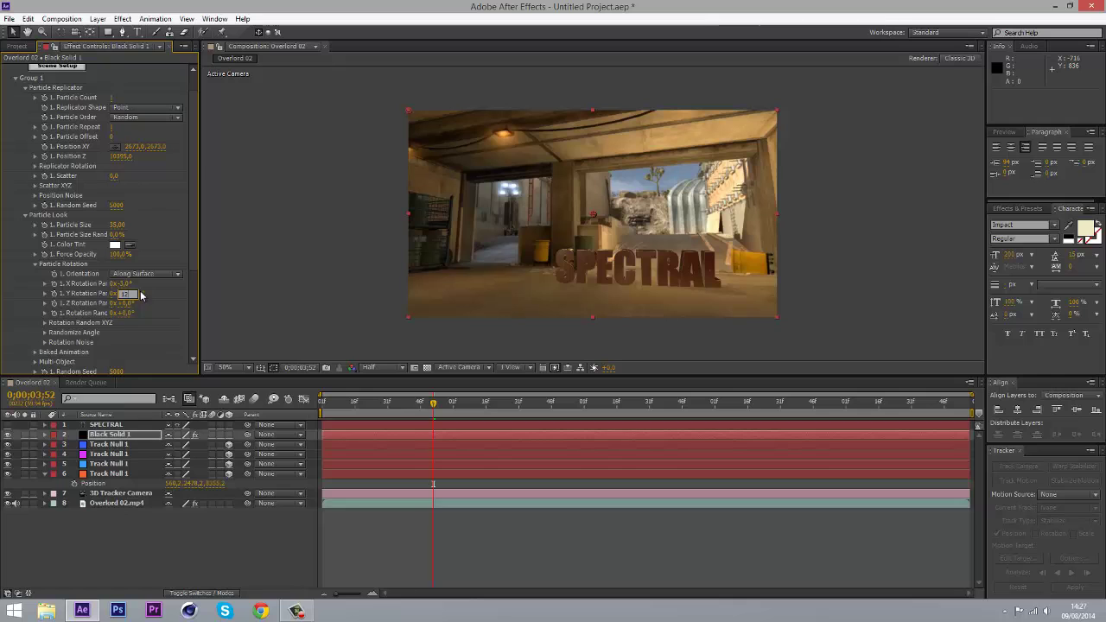
key(Return)
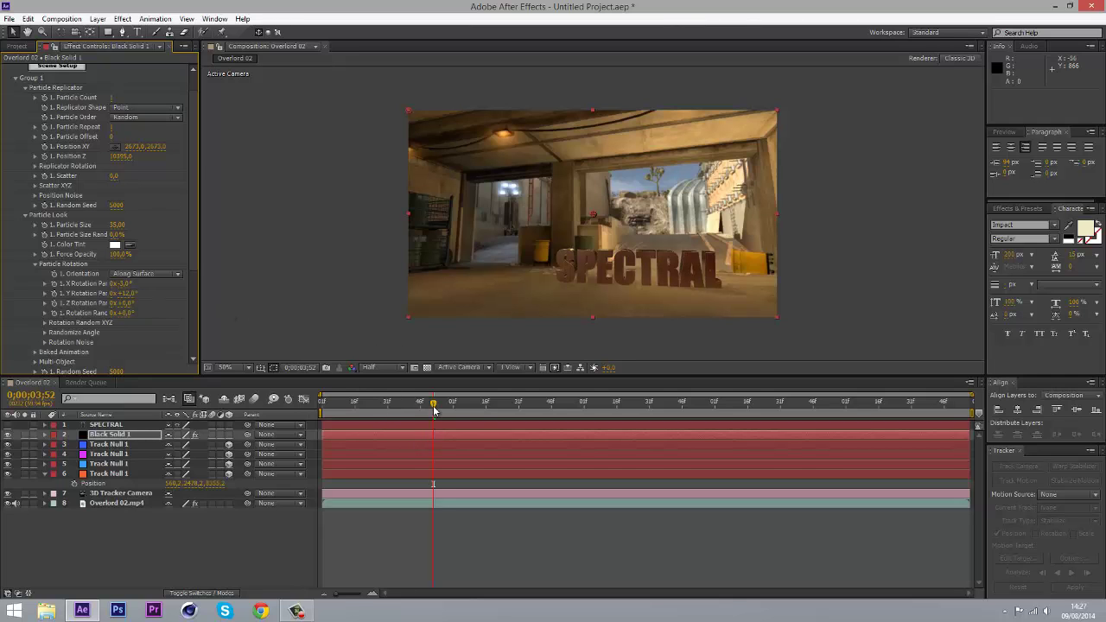
- Push the text back to Position Z 10815 and check its placement between 0;00;03;41 and 0;00;04;05
drag(434, 410, 411, 407)
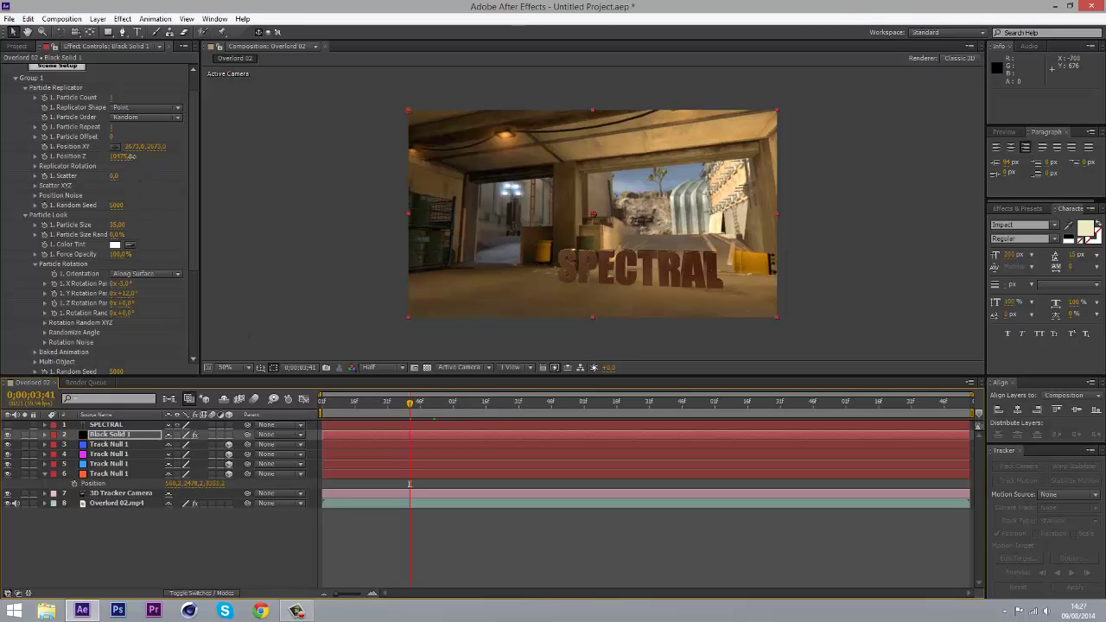
drag(123, 156, 146, 158)
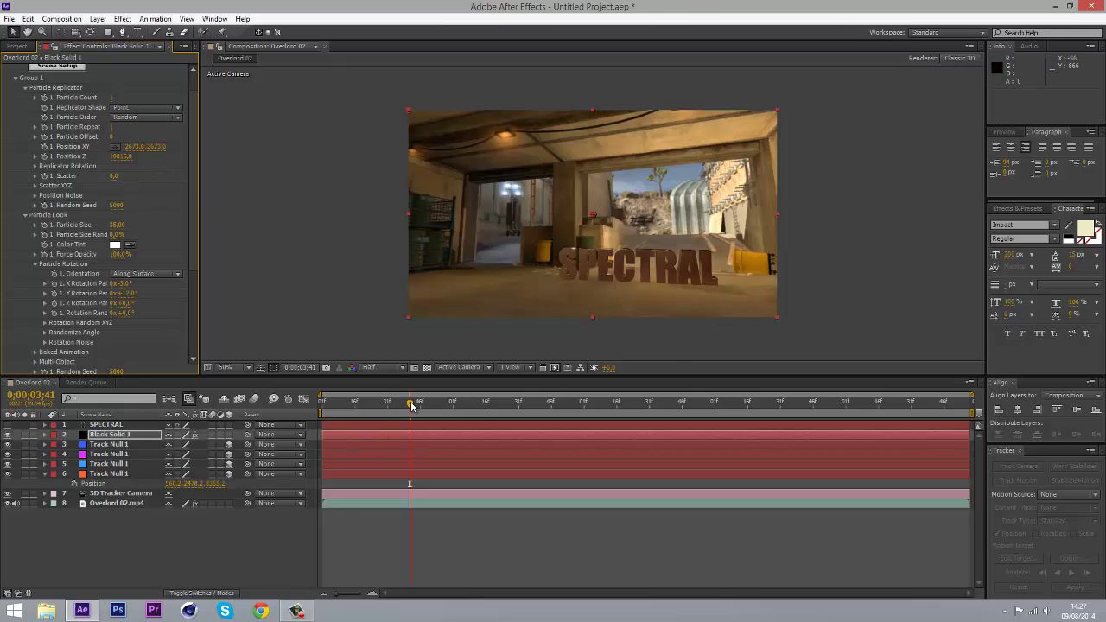
drag(412, 406, 463, 405)
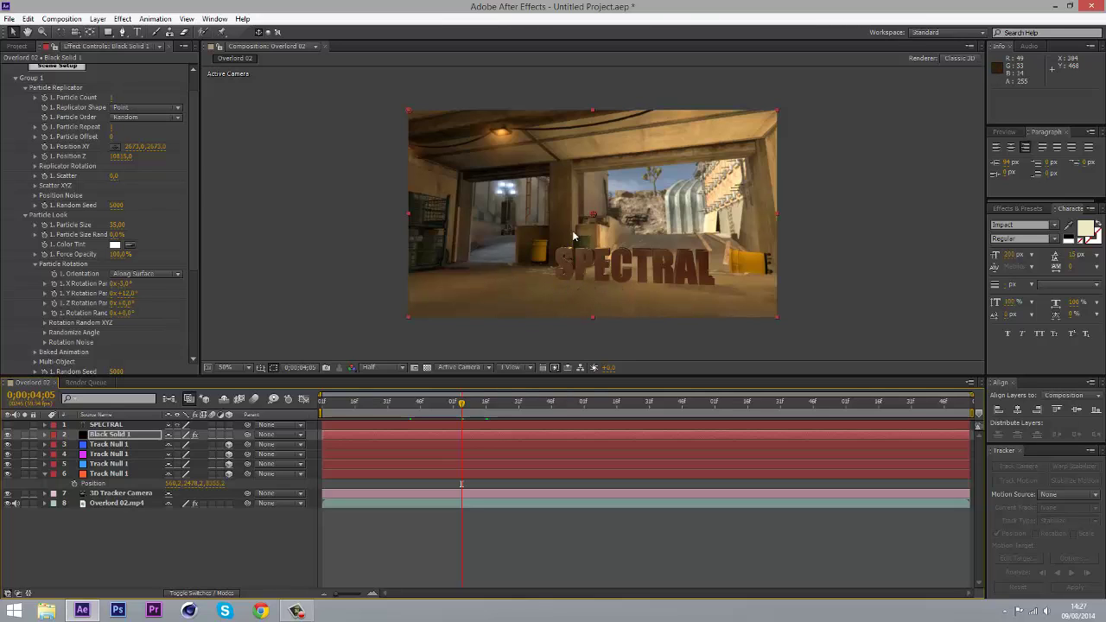
- Collapse Group 1, reopen Element's Scene Setup and add the plane model from the Primitives collection
scroll(138, 243, up, 3)
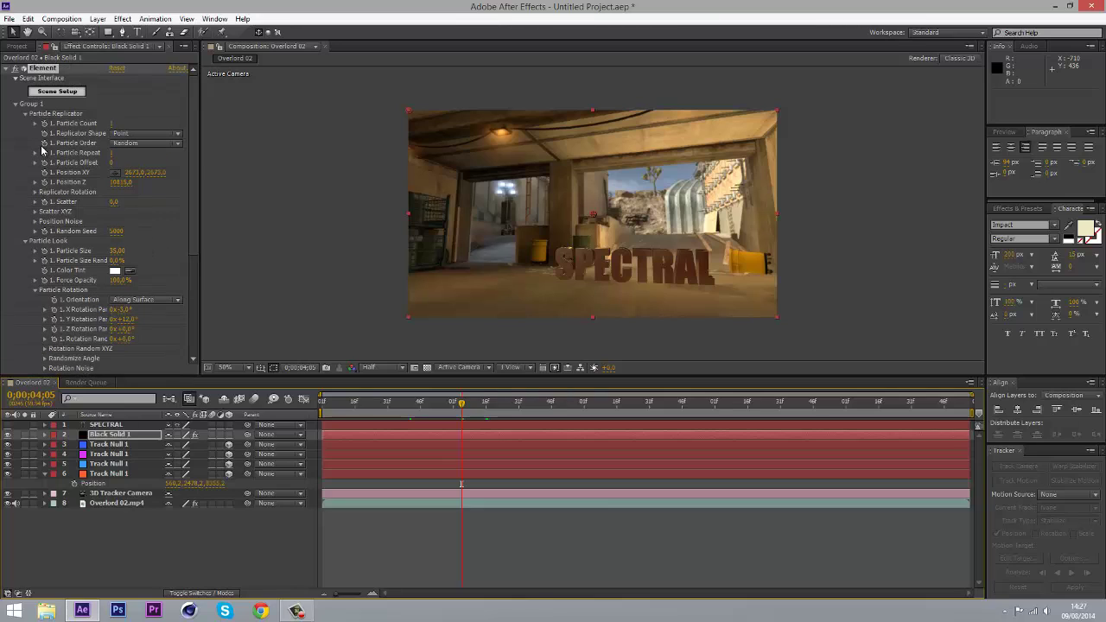
click(16, 103)
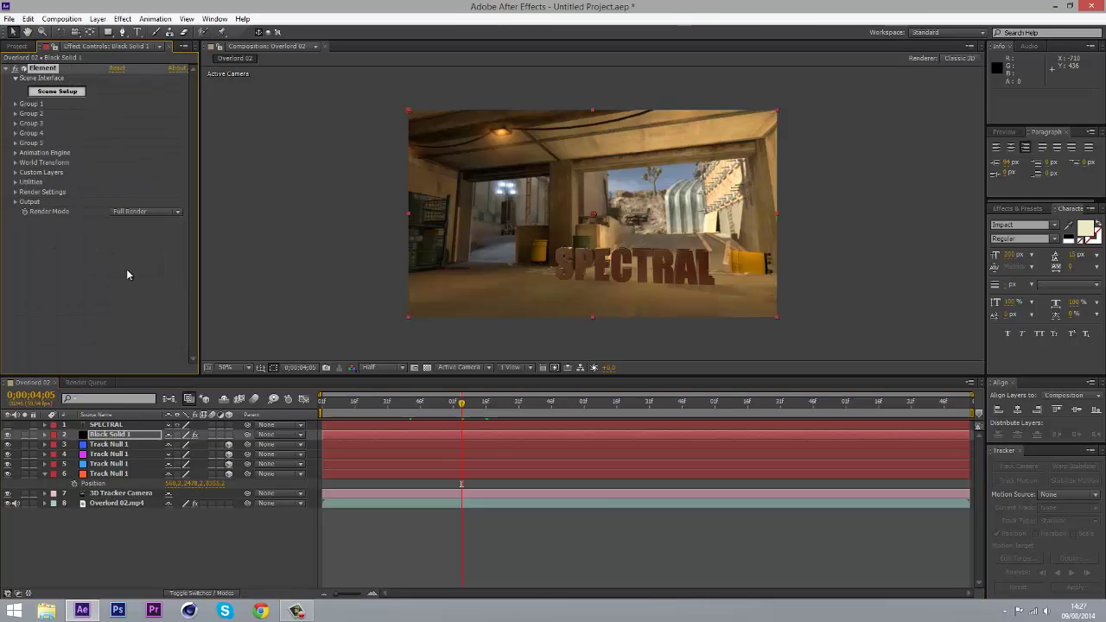
click(61, 91)
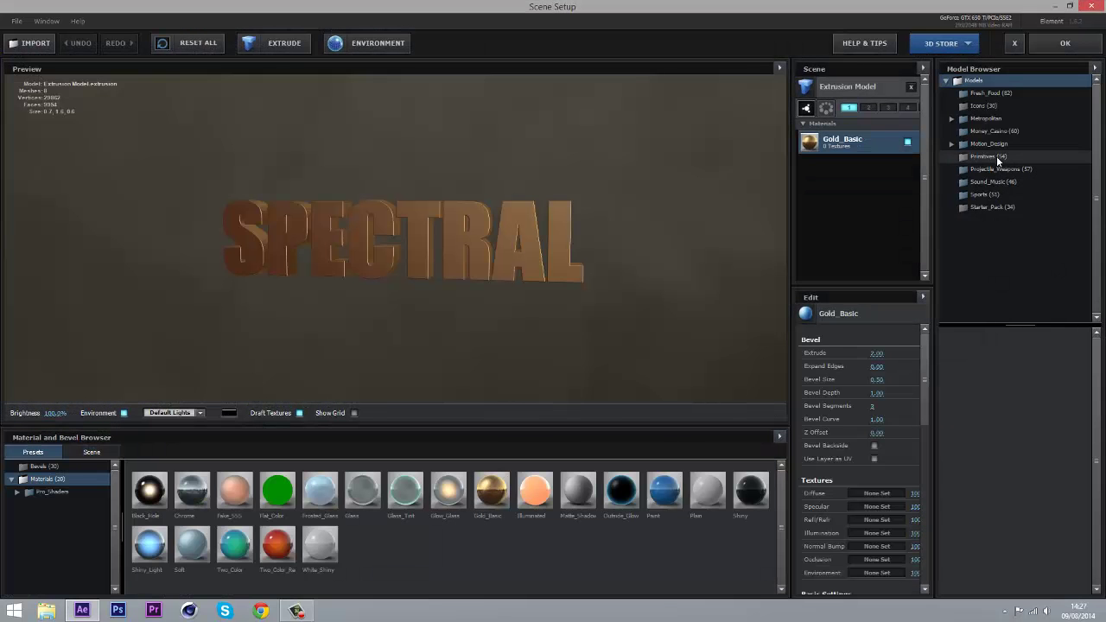
click(992, 155)
scroll(1005, 442, down, 2)
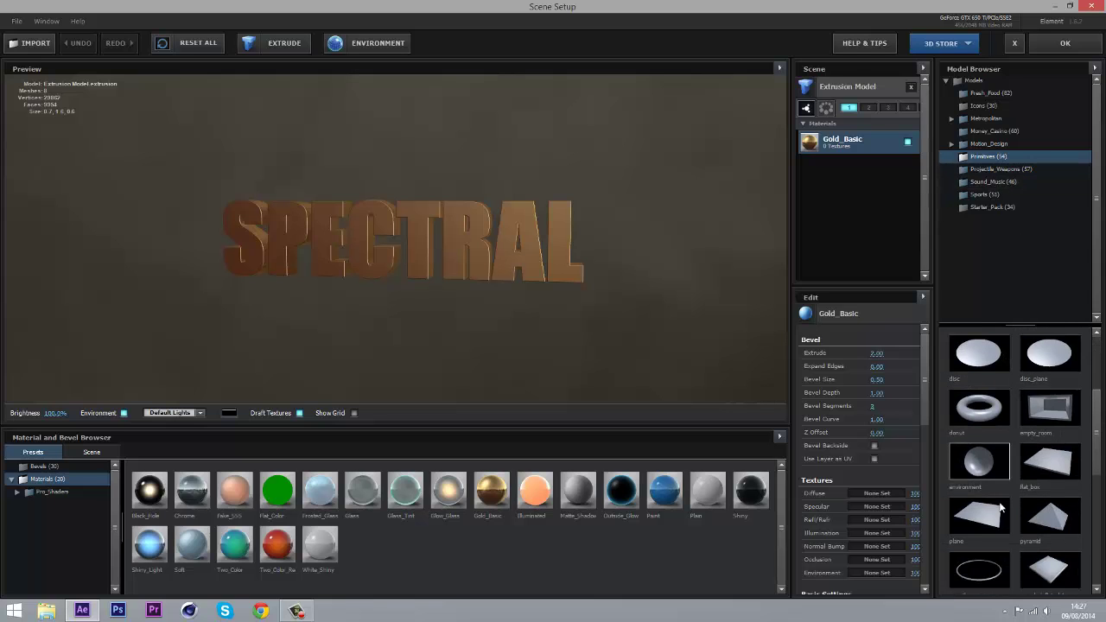
click(980, 516)
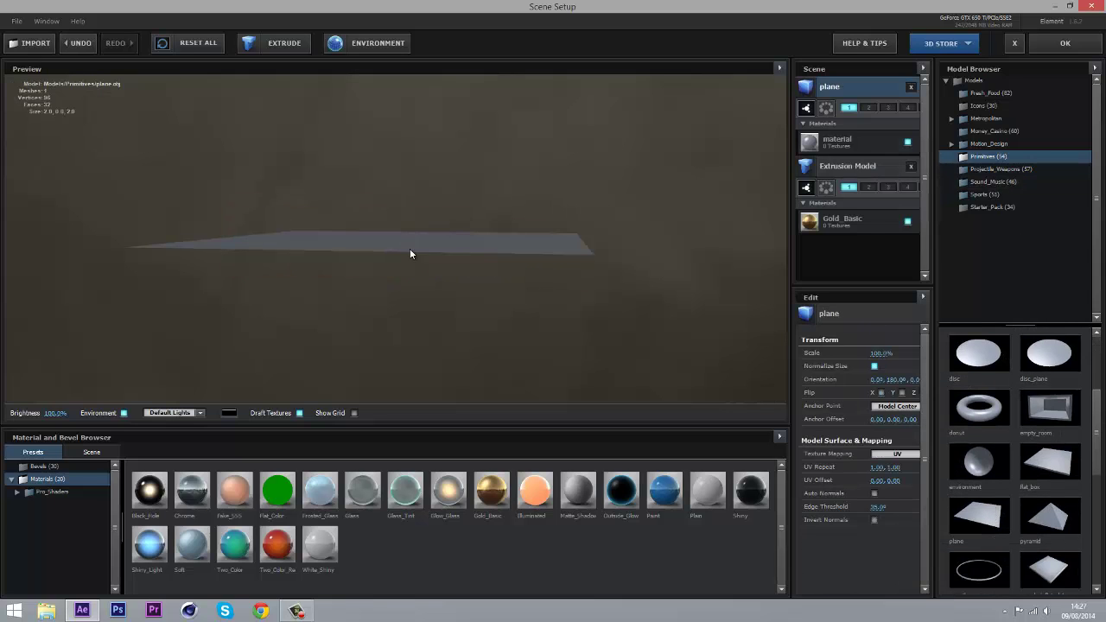
- Assign the plane to group 2 only, taking it out of group 1
drag(410, 248, 450, 223)
click(867, 108)
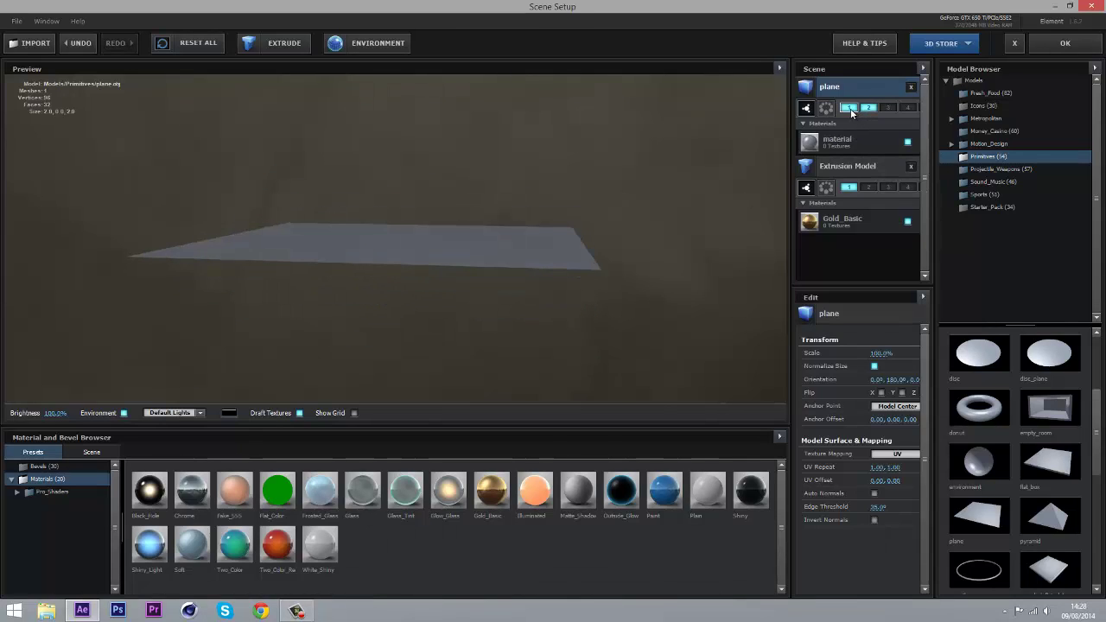
click(850, 109)
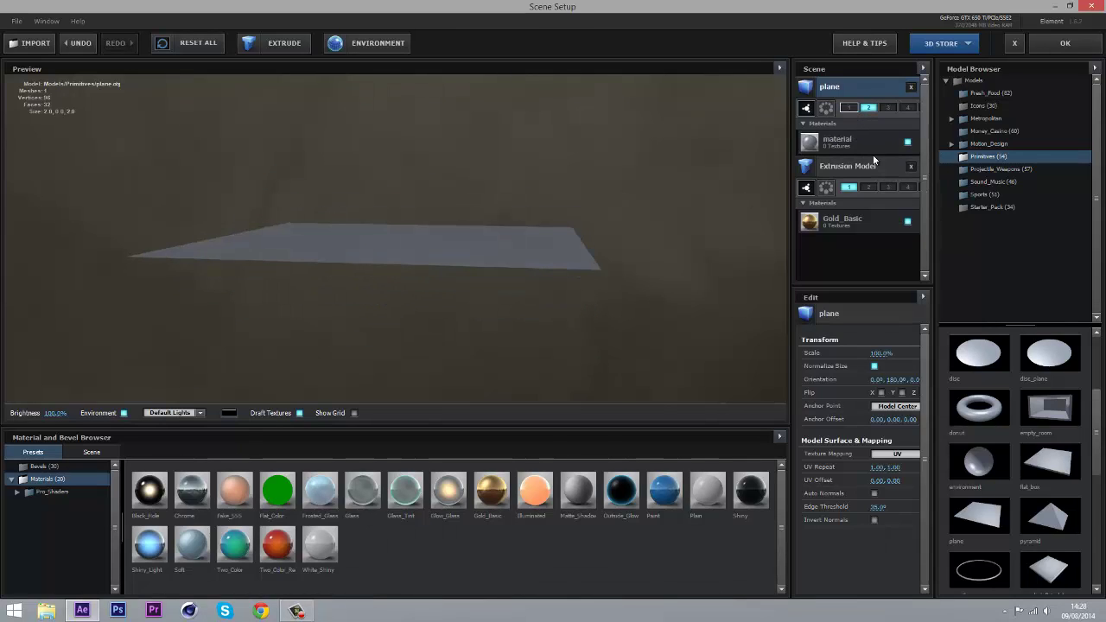
- Accept the scene setup and match Group 2's position to the track null: Position XY 560, 2478 and Position Z 8355
click(1051, 44)
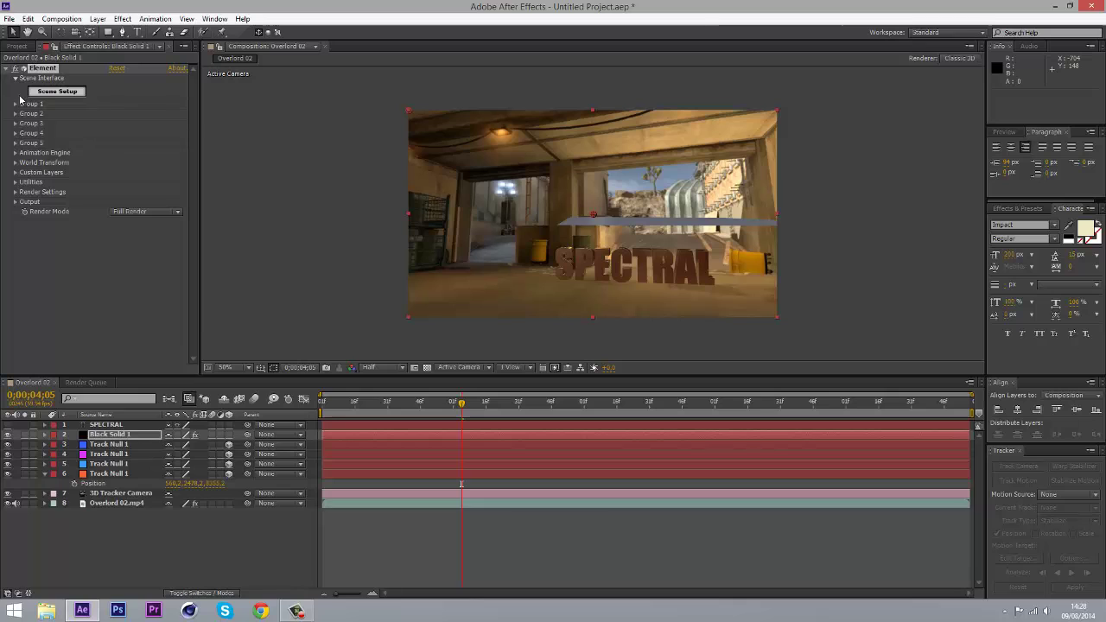
click(14, 115)
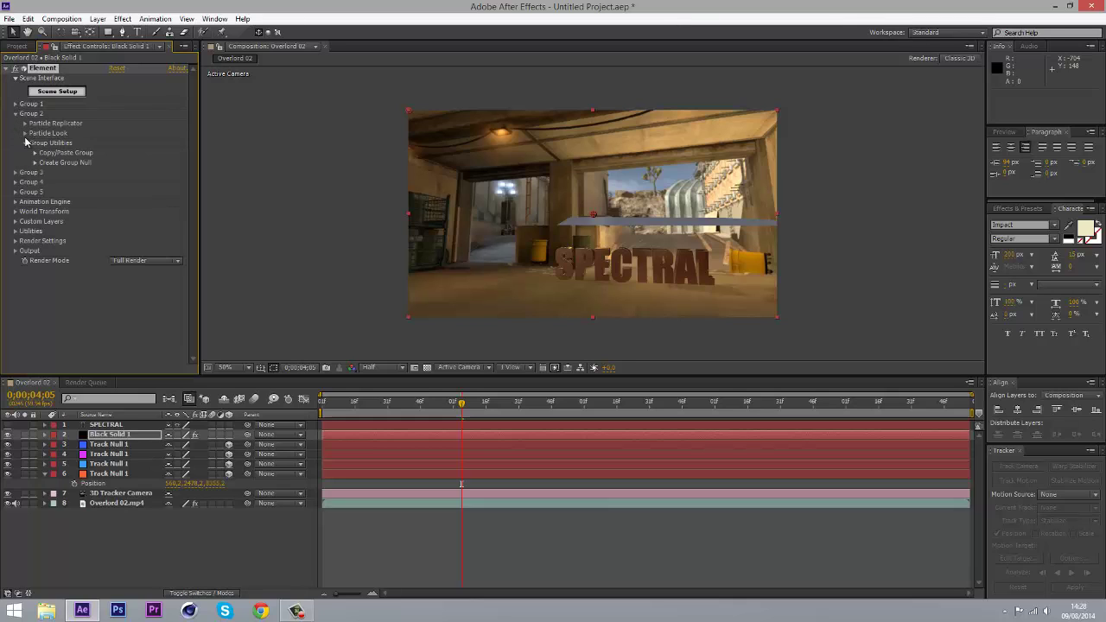
click(26, 124)
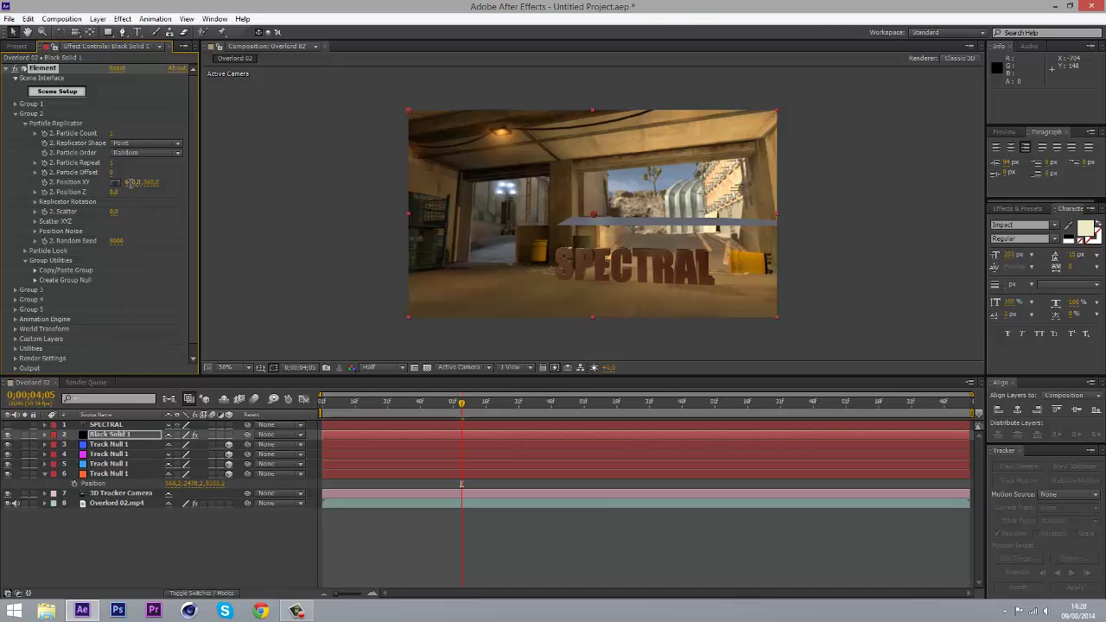
click(129, 183)
text(55)
key(Tab)
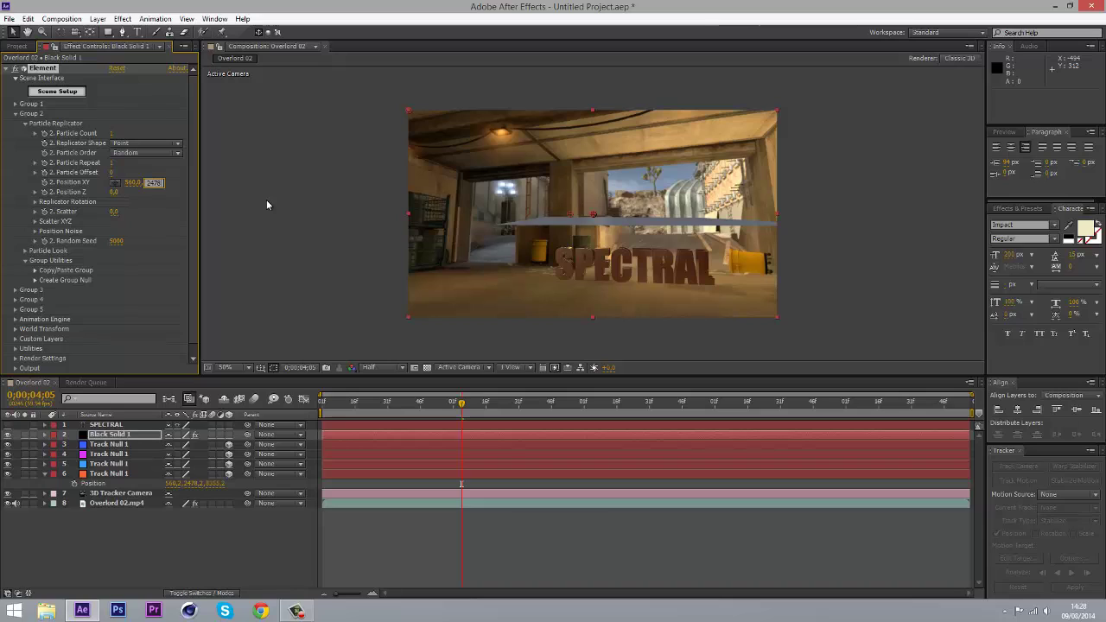
key(Tab)
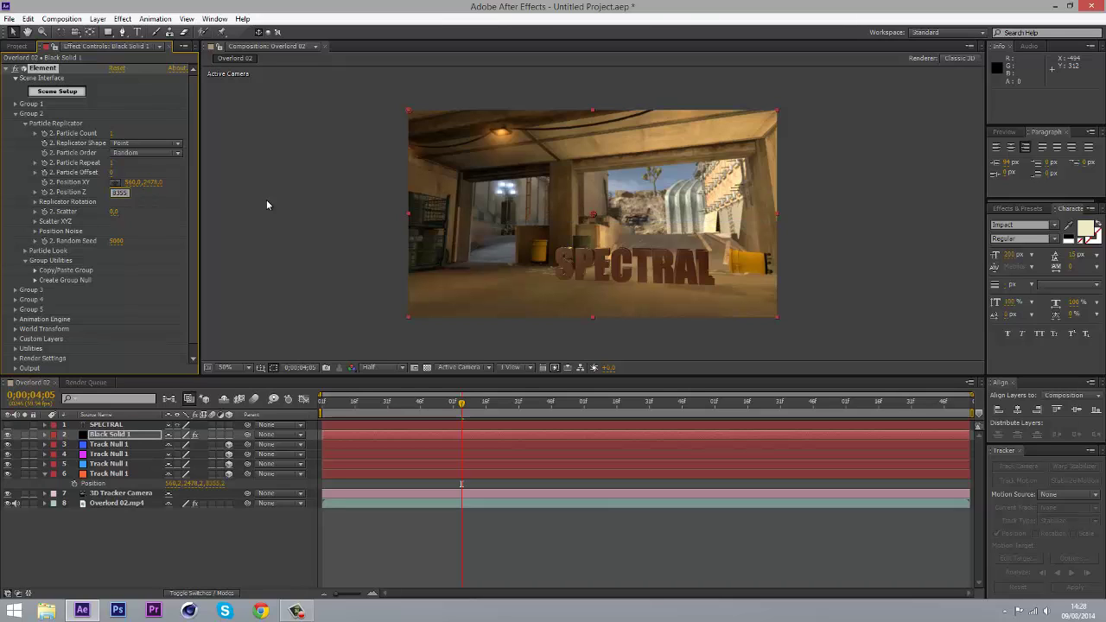
key(Return)
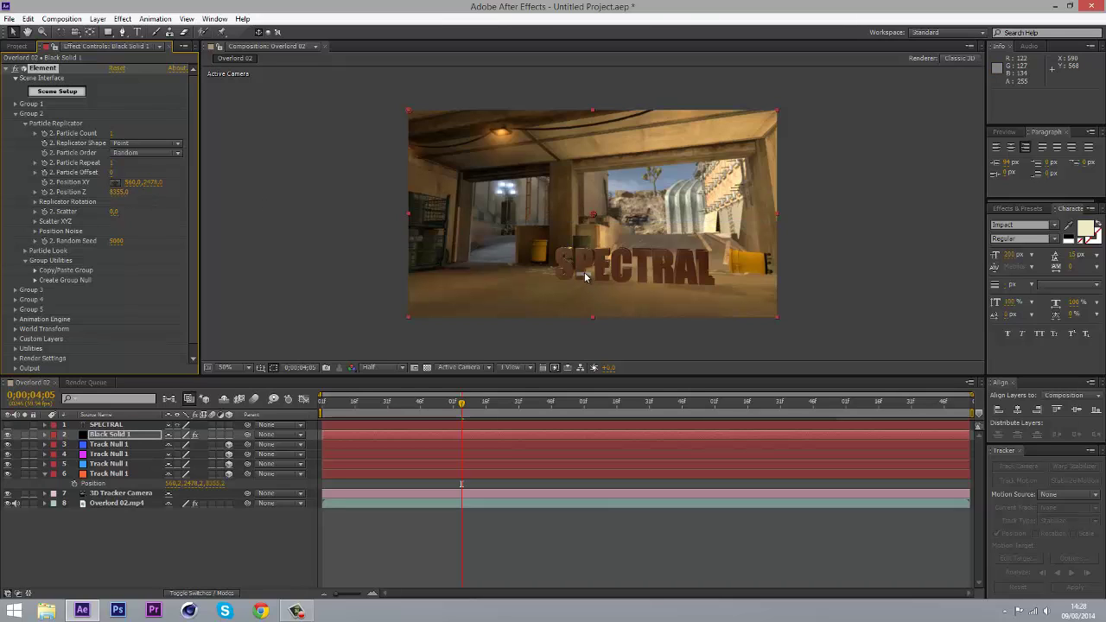
- Enlarge Group 2's Particle Size to 93.91 and push the plane back to Position Z 11595
click(26, 251)
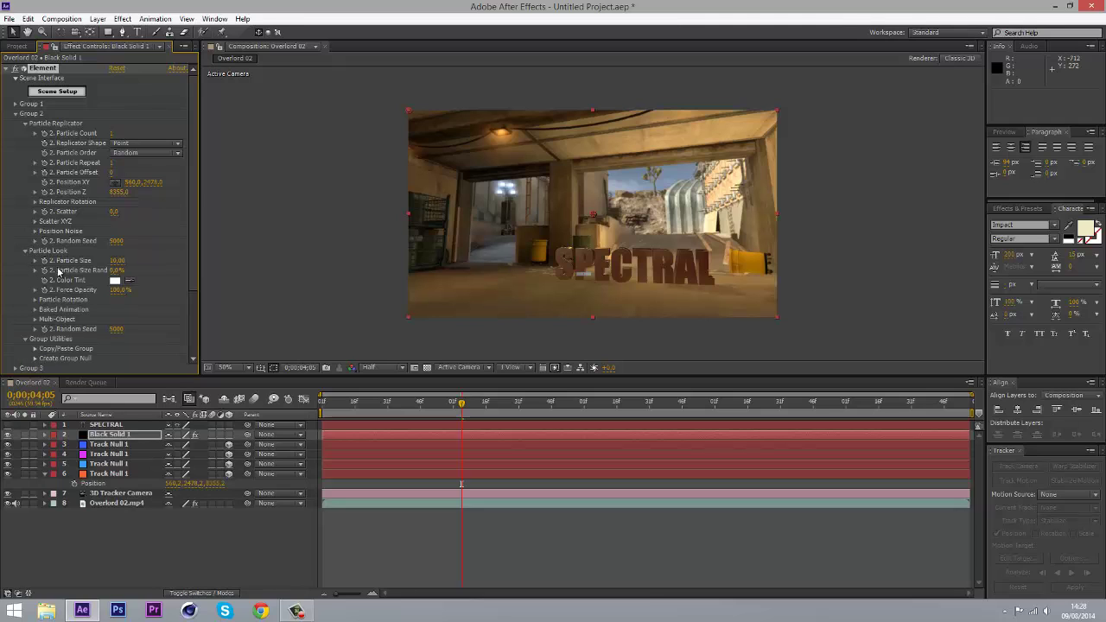
drag(174, 262, 303, 262)
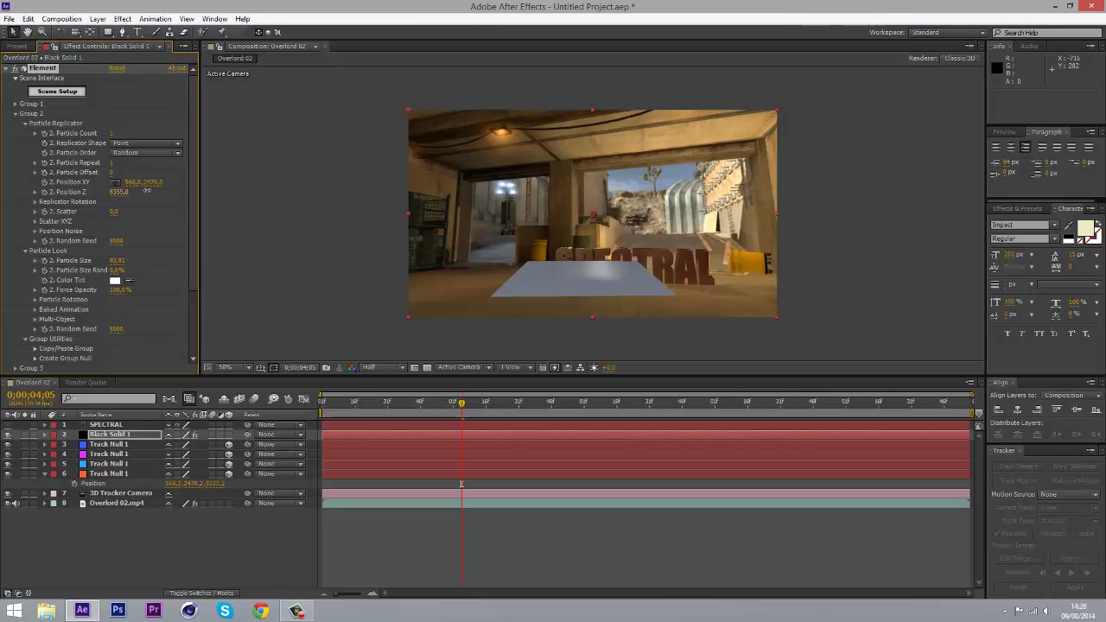
drag(147, 190, 298, 188)
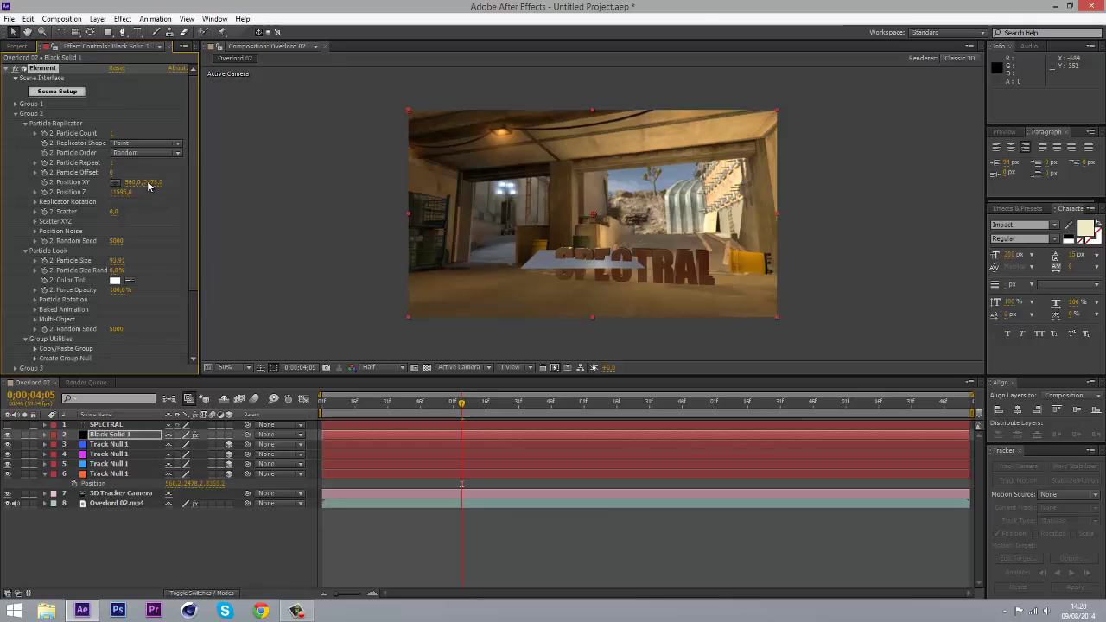
- Lower the plane to Position Y 3378, enlarge its Particle Size to 189.86 and shift it to Position X 1477
drag(149, 185, 385, 205)
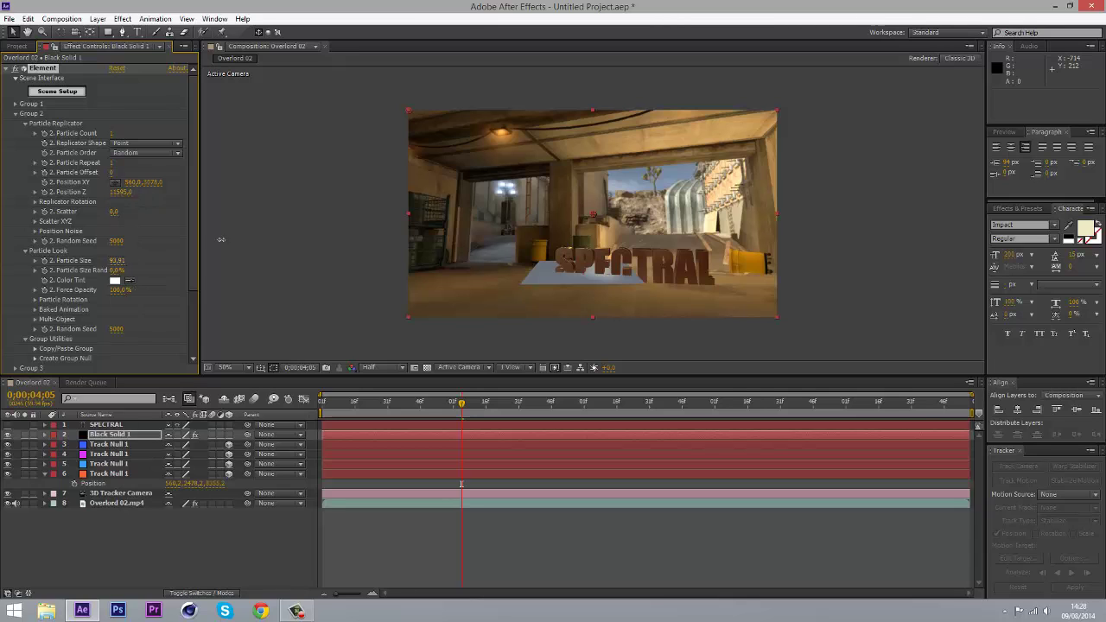
drag(221, 240, 450, 170)
drag(154, 182, 324, 173)
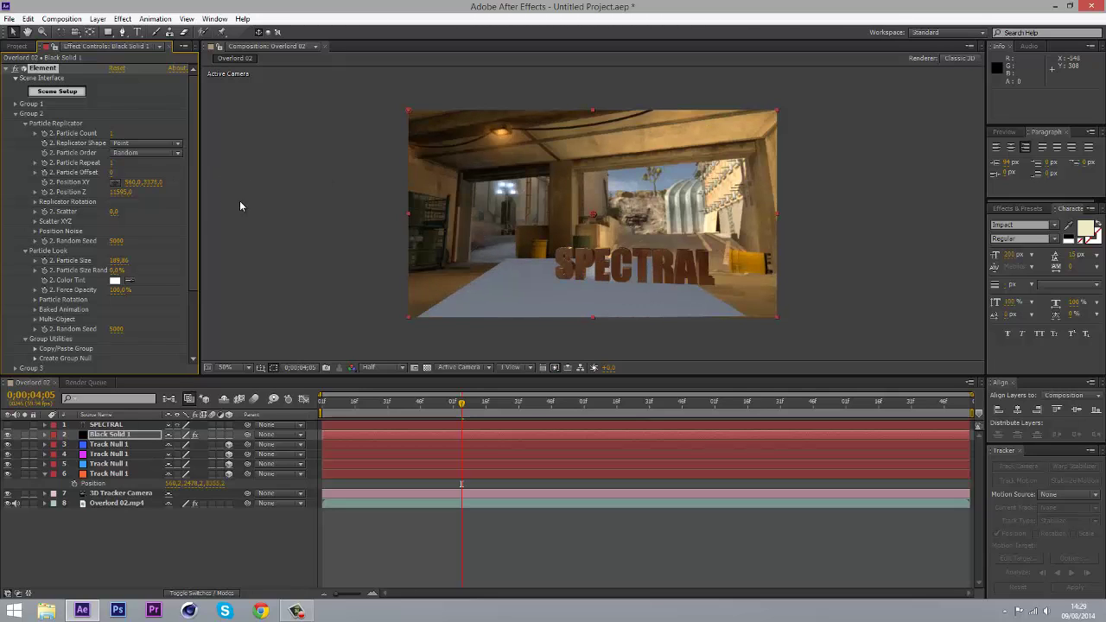
drag(133, 183, 678, 205)
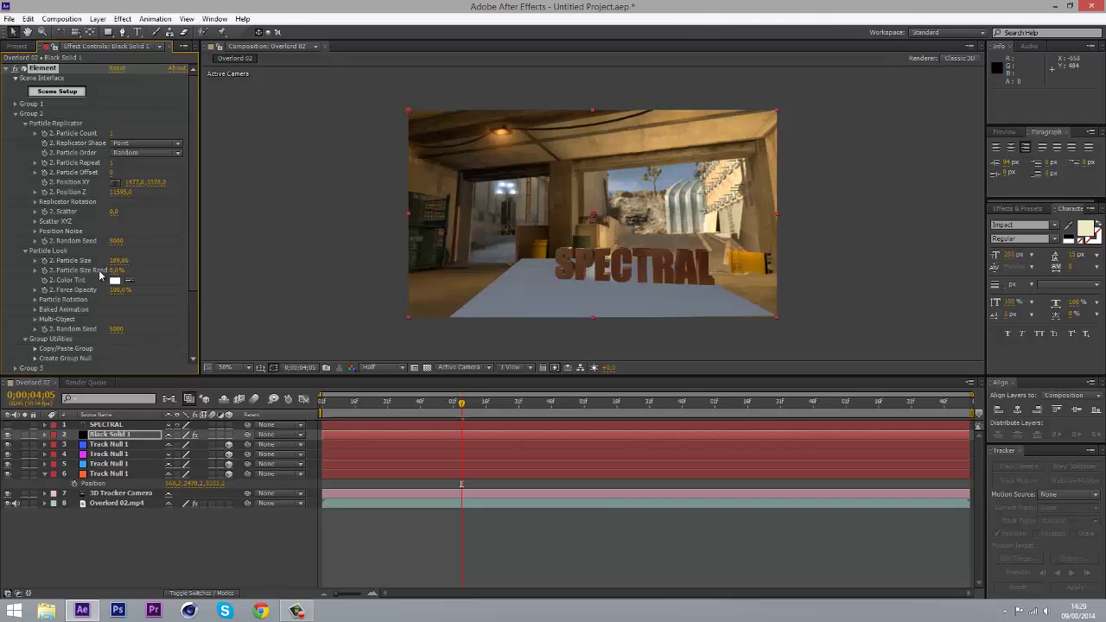
- Set Group 2's particle X Rotation to 3° and Y Rotation to 12°
scroll(57, 285, down, 2)
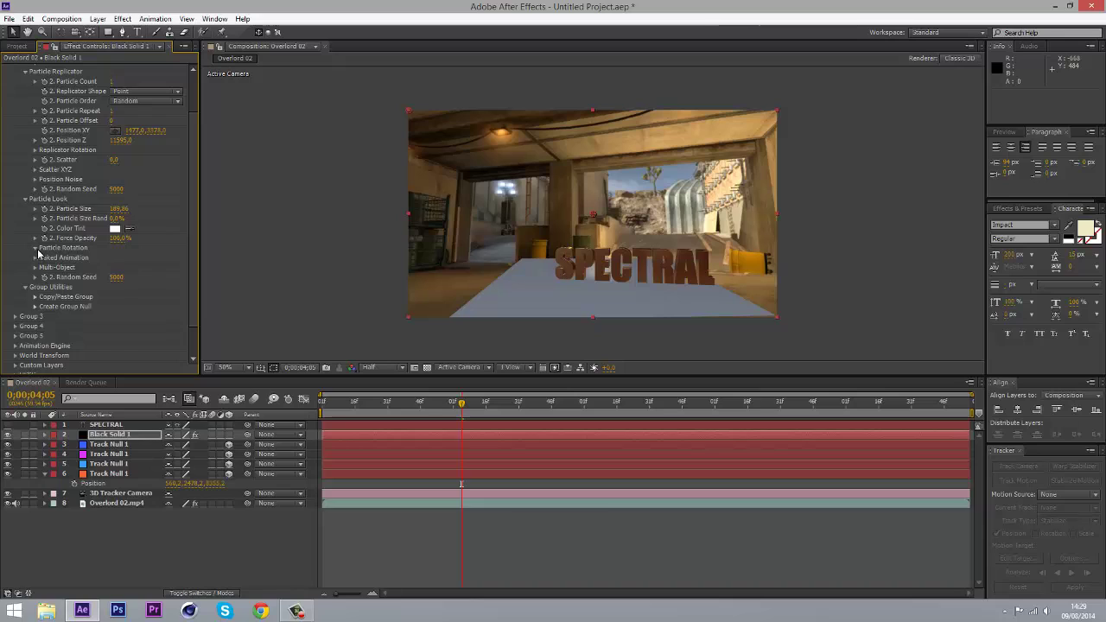
click(35, 248)
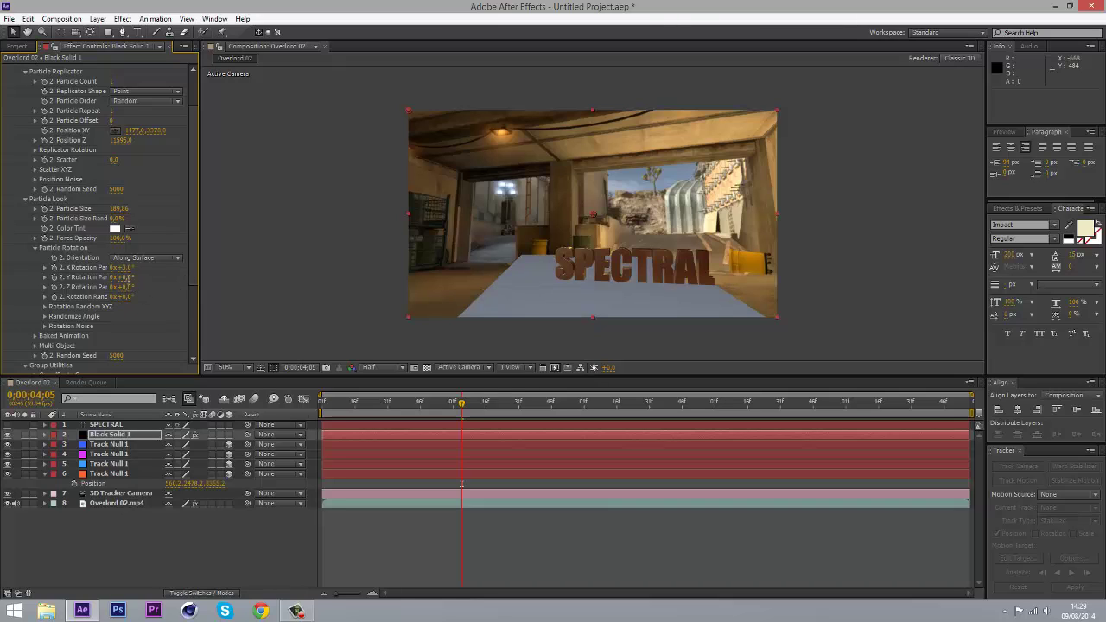
click(127, 278)
key(Return)
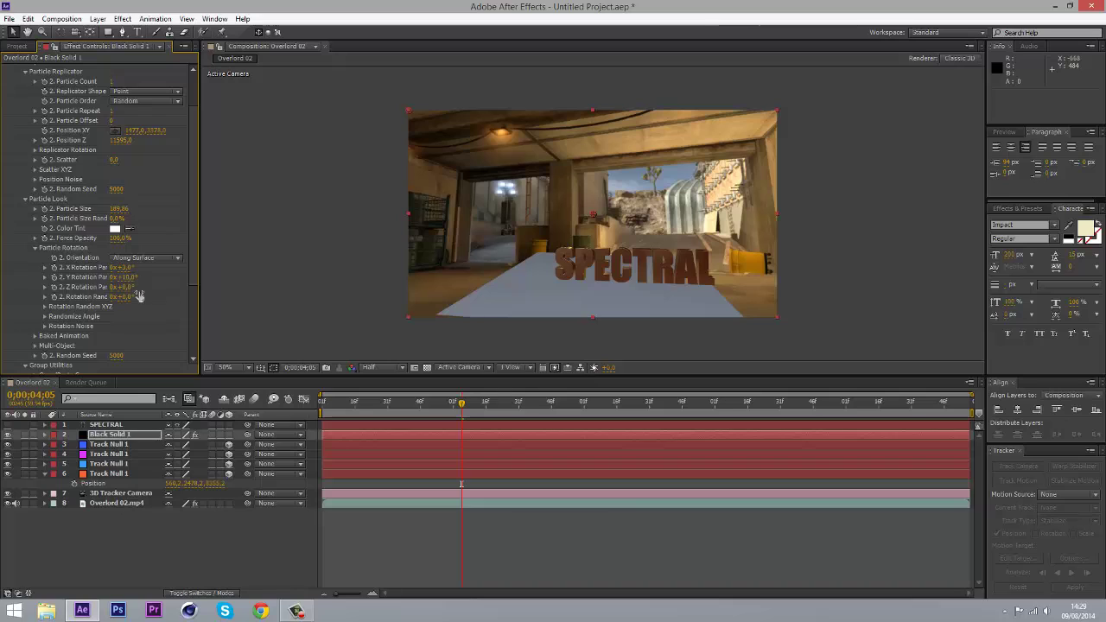
click(127, 277)
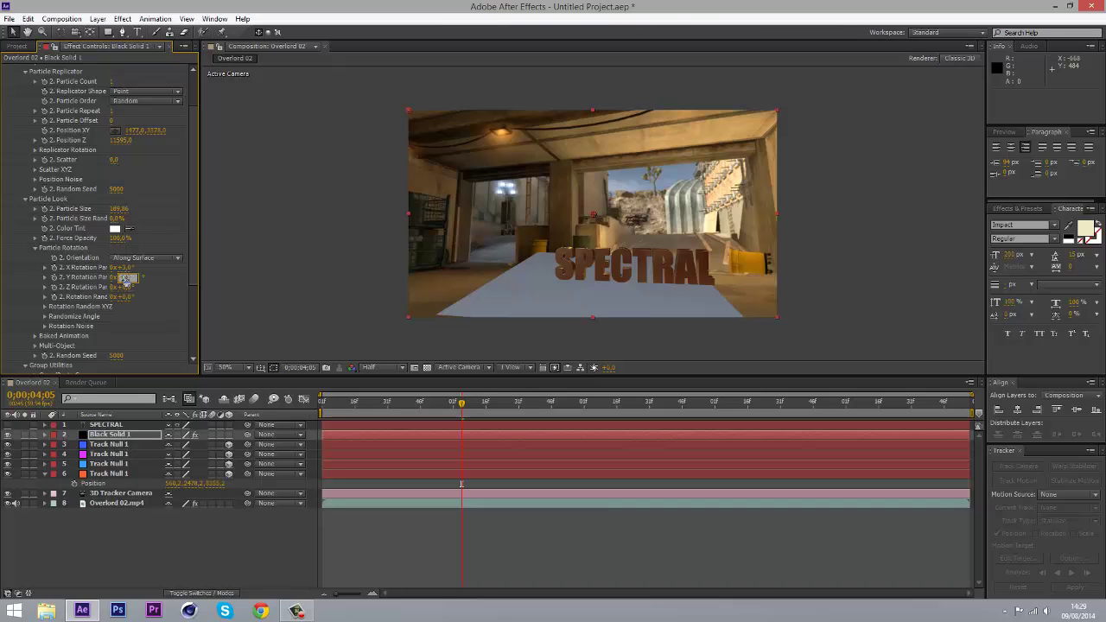
key(Return)
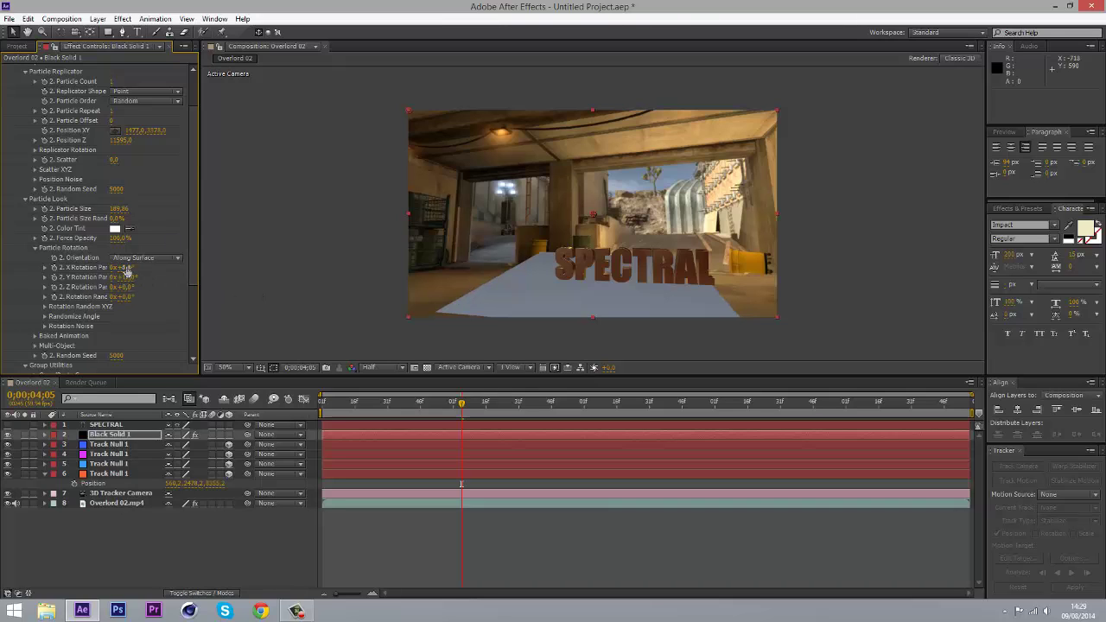
- Shift the plane sideways beneath the text by raising Group 2's Position X to a little over 2100
drag(157, 130, 182, 131)
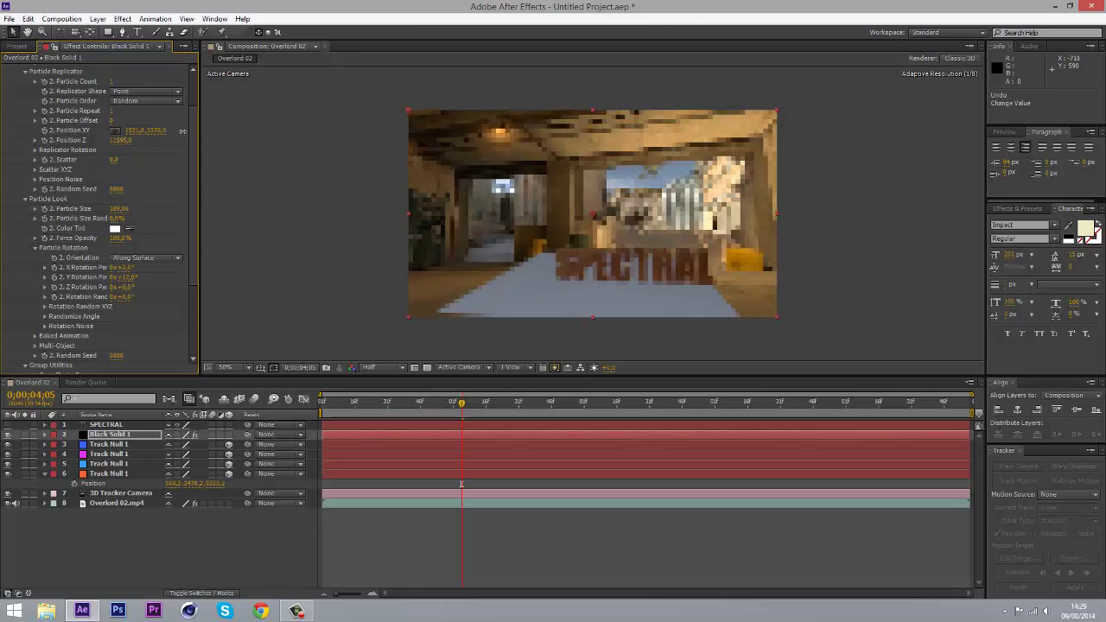
drag(349, 144, 473, 157)
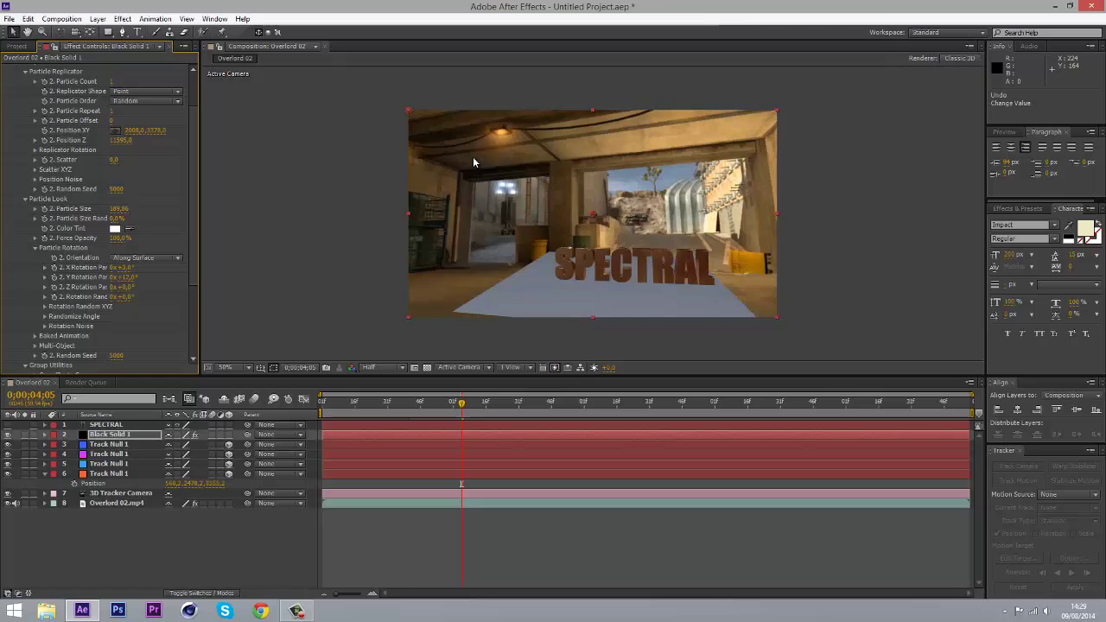
drag(130, 131, 154, 130)
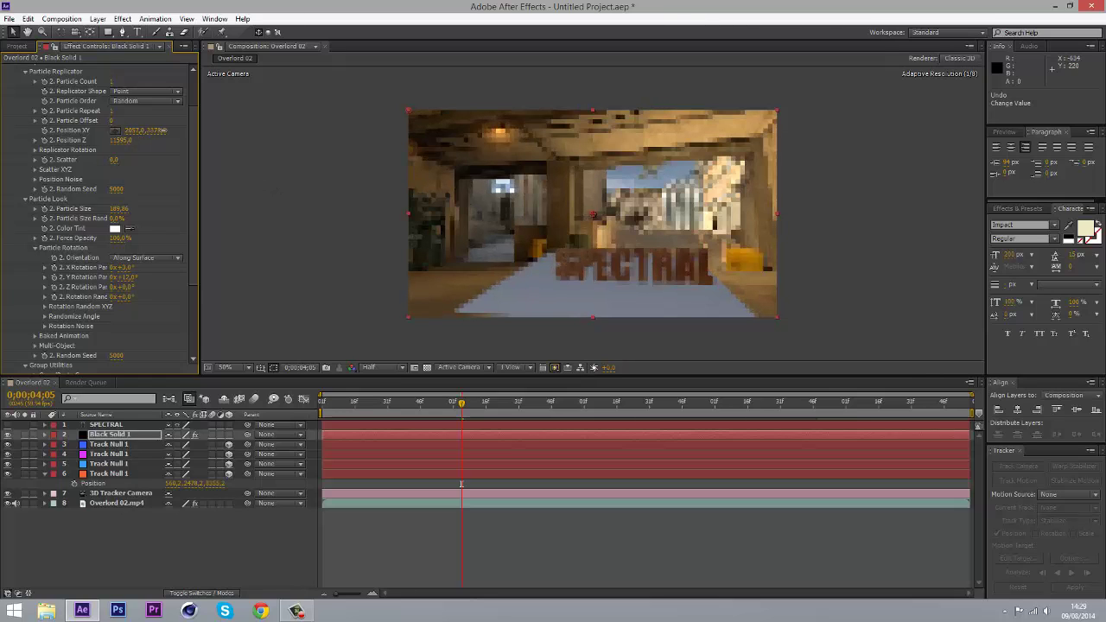
- Enable ambient occlusion in Element's render settings, with 117 AO Samples and an AO Intensity of about 8.6
scroll(66, 266, down, 5)
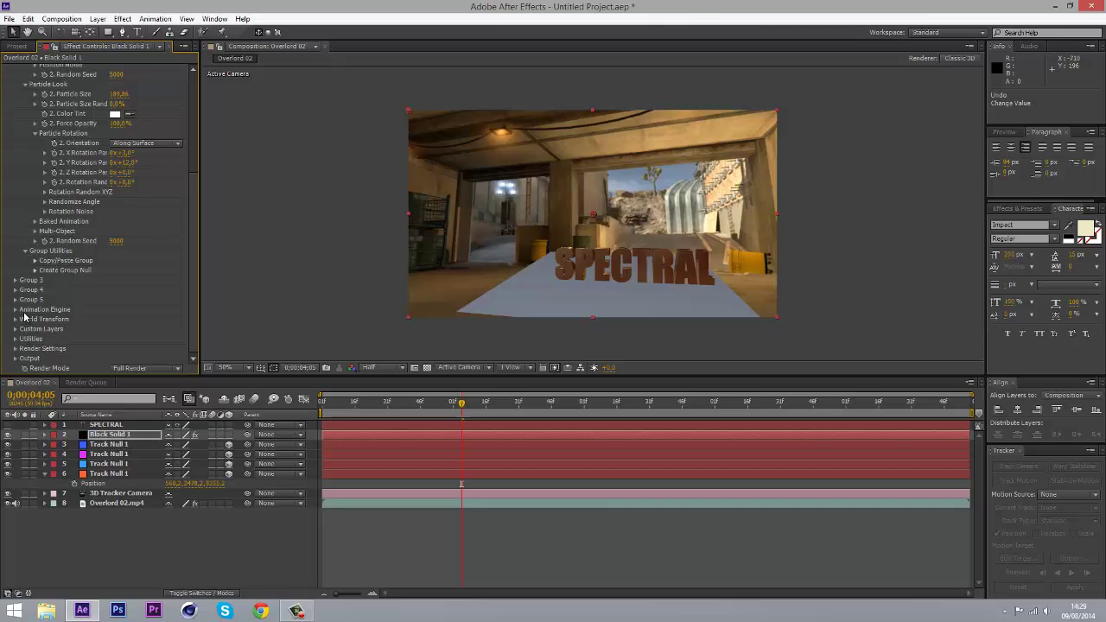
click(15, 348)
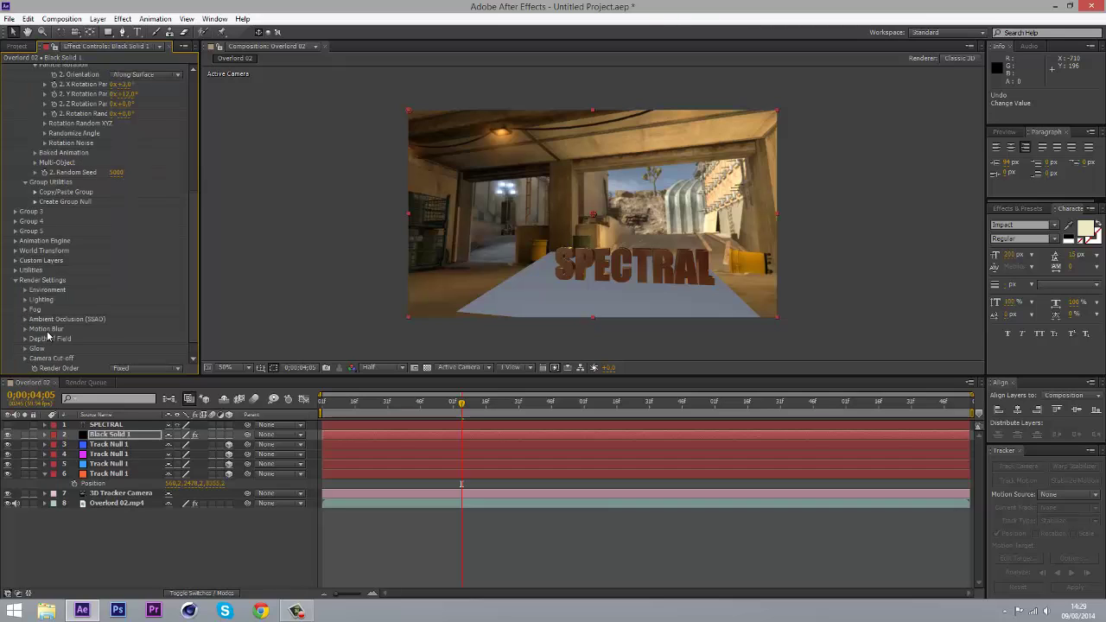
click(26, 319)
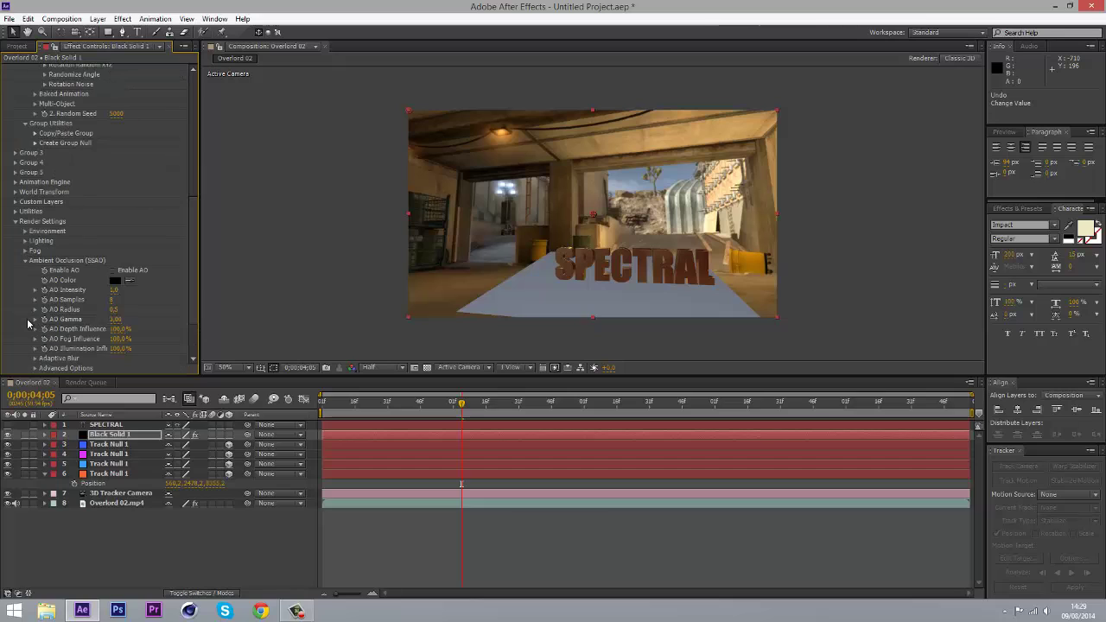
click(112, 270)
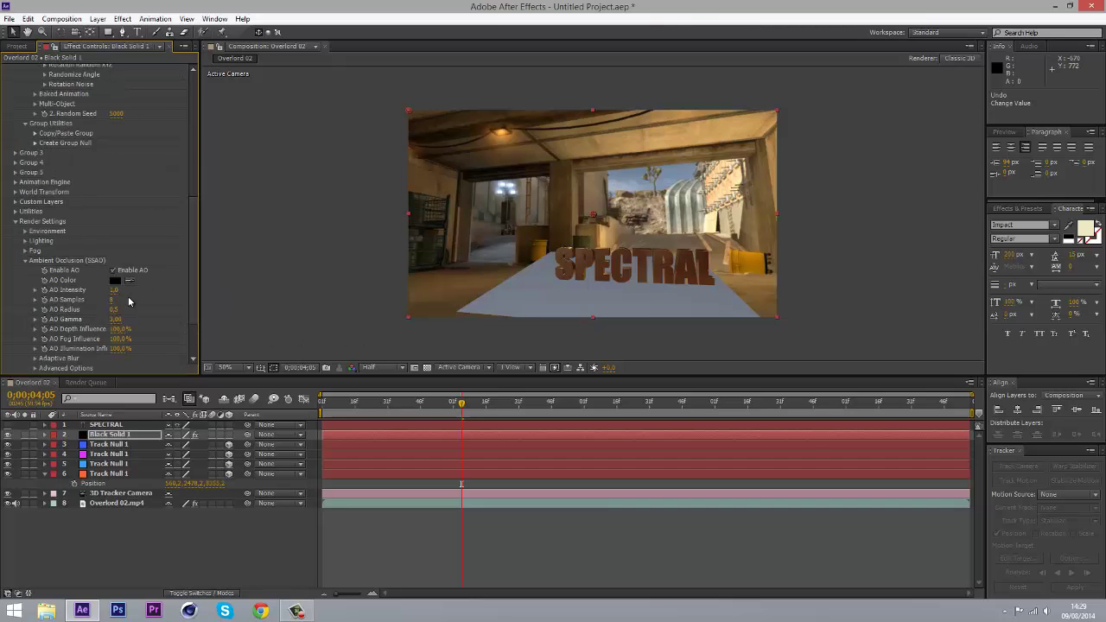
drag(112, 299, 90, 289)
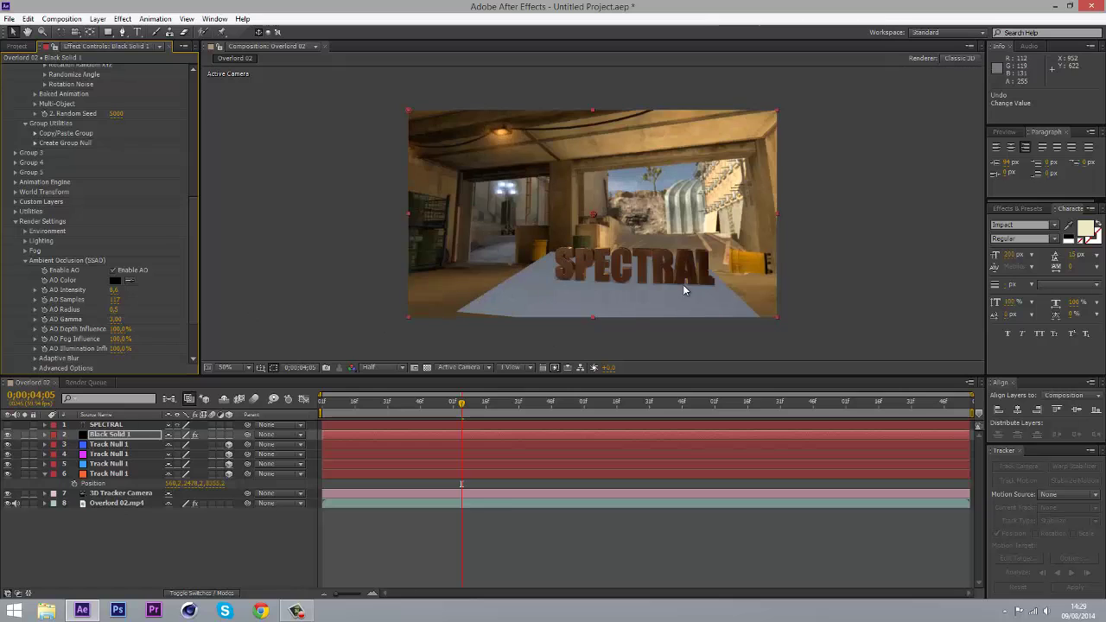
- Inspect the shading around the text up close, raise AO Intensity to 10 and increase AO Radius to about 3.8
key(slash)
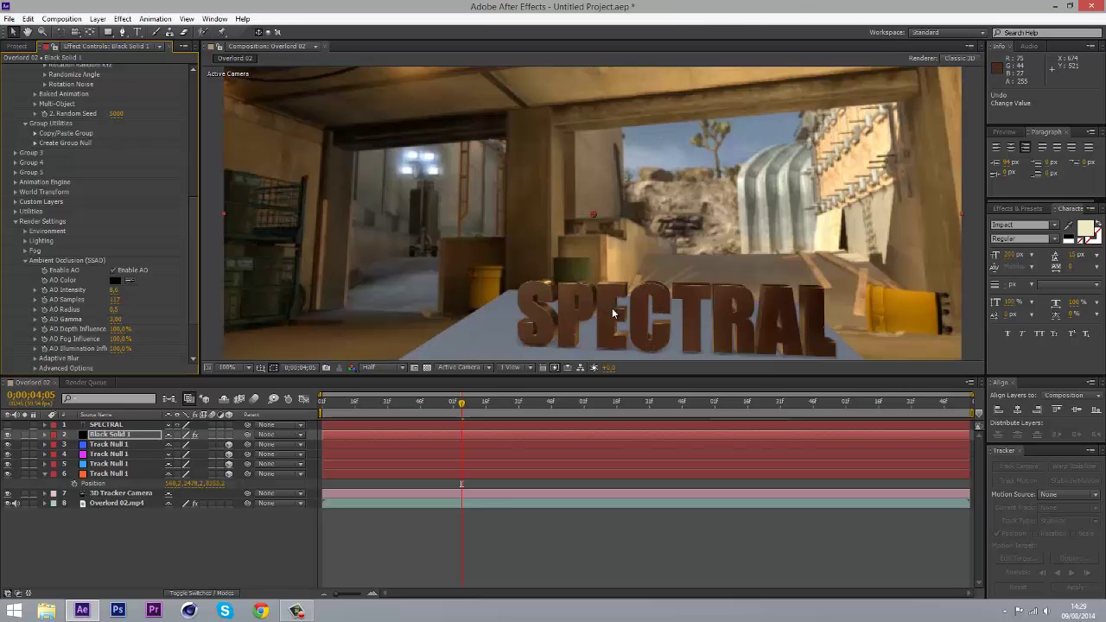
key(comma)
drag(115, 289, 249, 289)
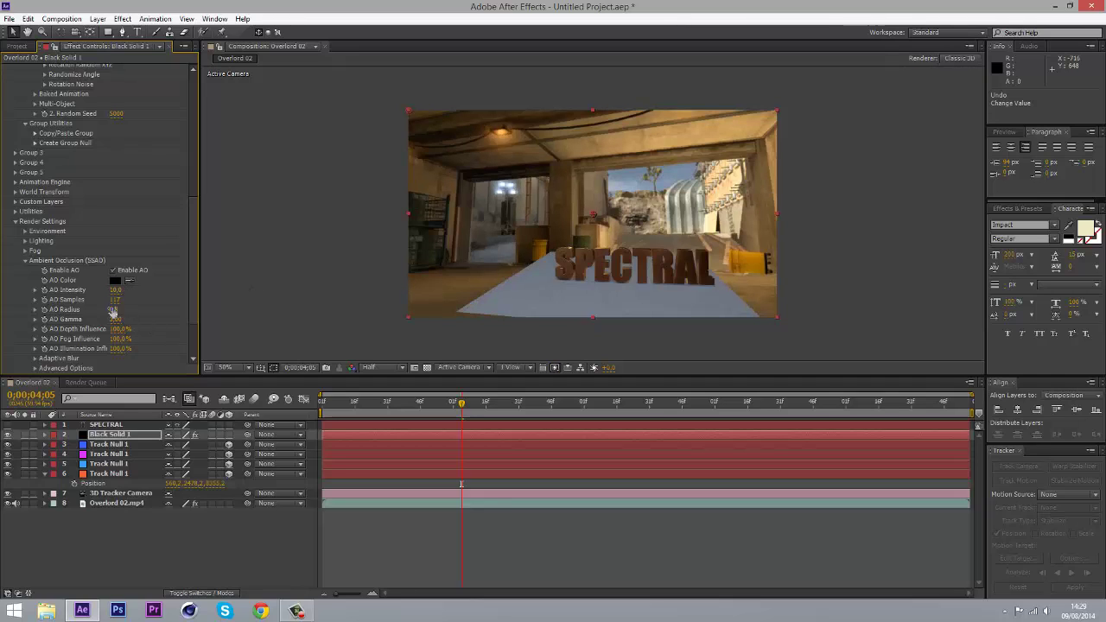
drag(150, 308, 198, 309)
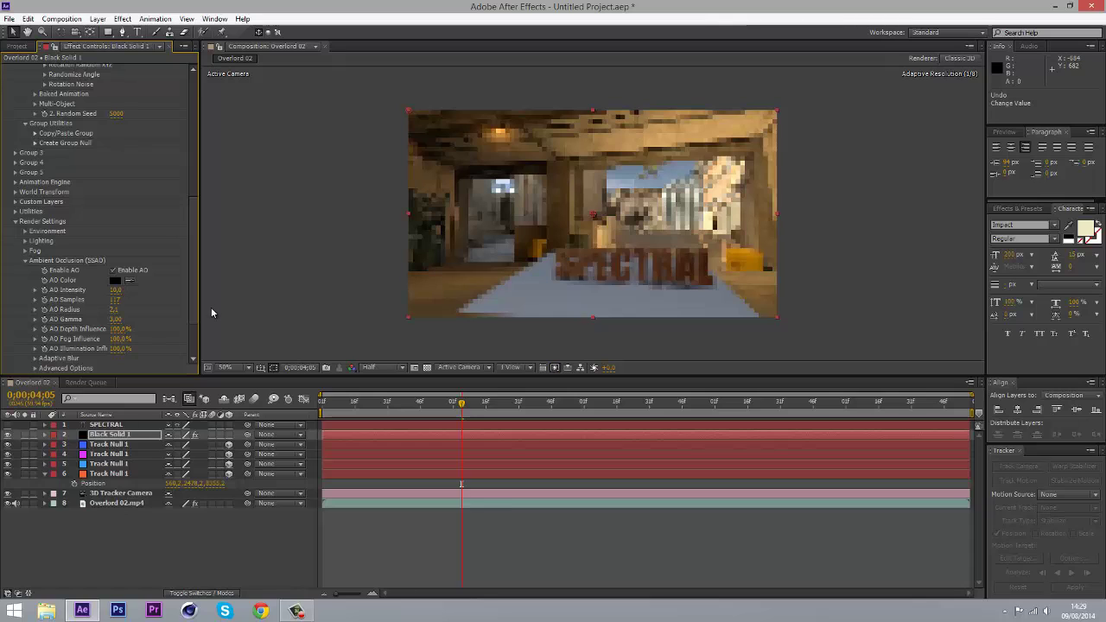
drag(114, 309, 242, 318)
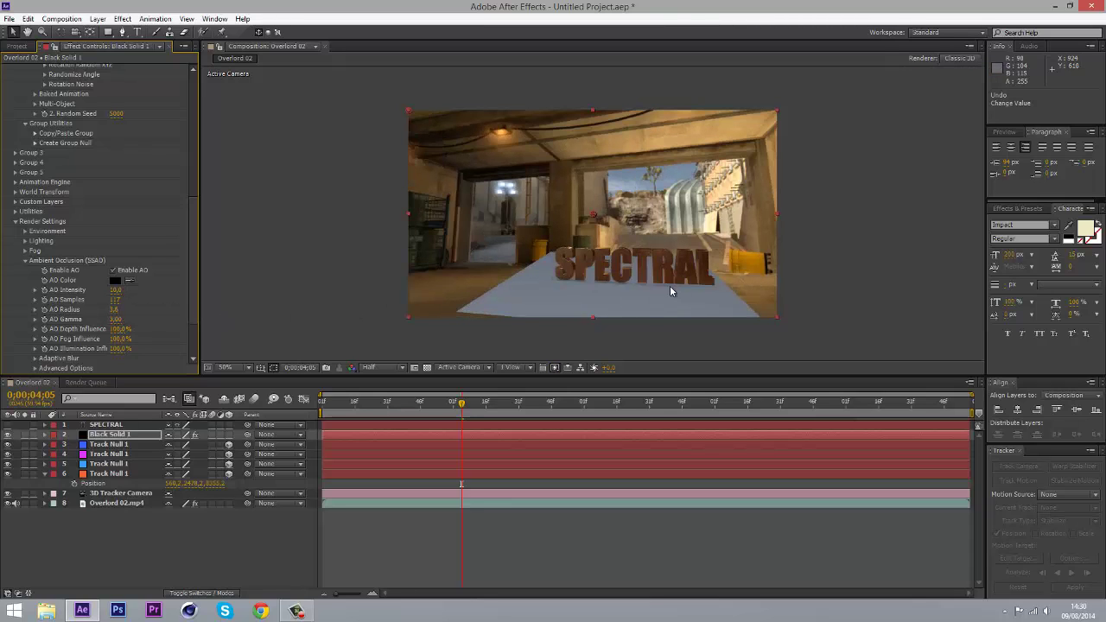
scroll(619, 340, up, 1)
scroll(620, 339, down, 1)
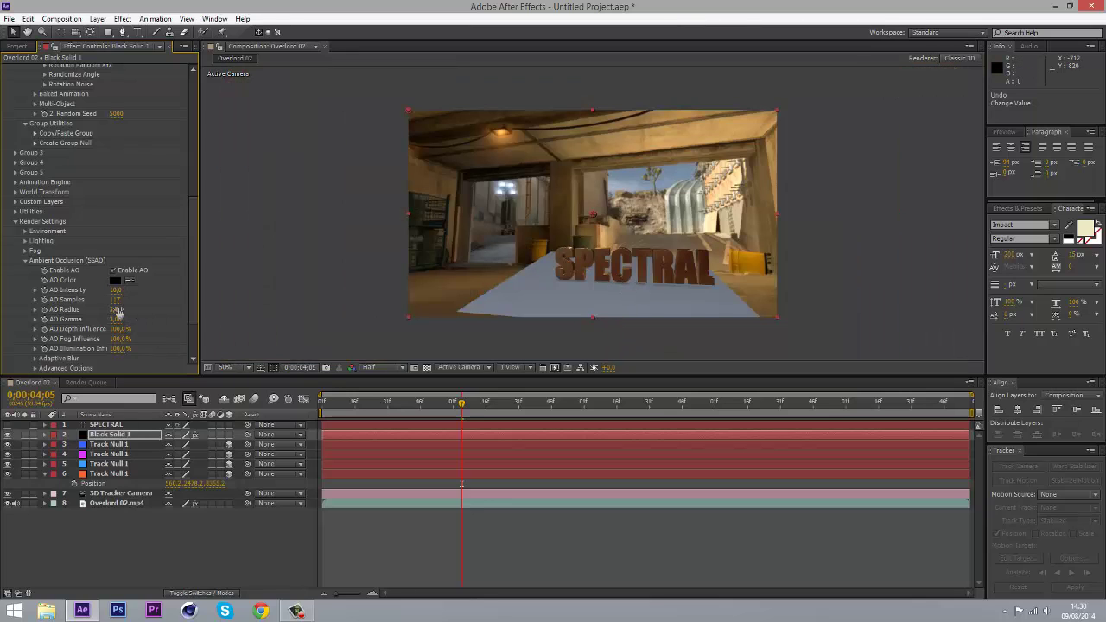
- Raise the plane slightly by reducing Group 2's Position Y, try a particle Z Rotation of 3° and set it to -1.5°
scroll(117, 310, up, 10)
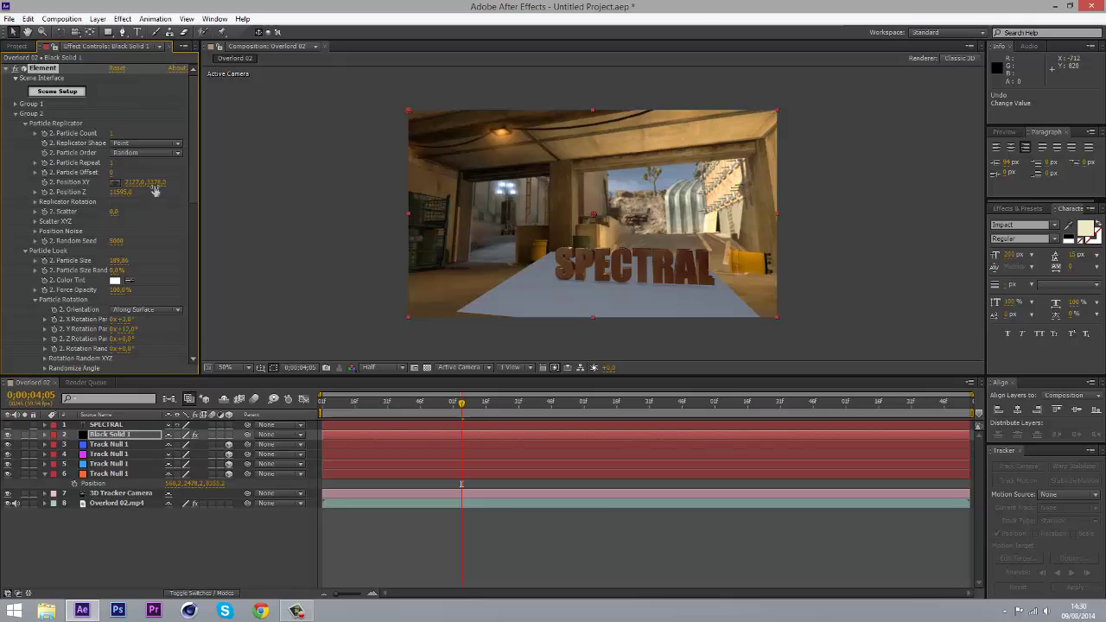
drag(155, 190, 149, 190)
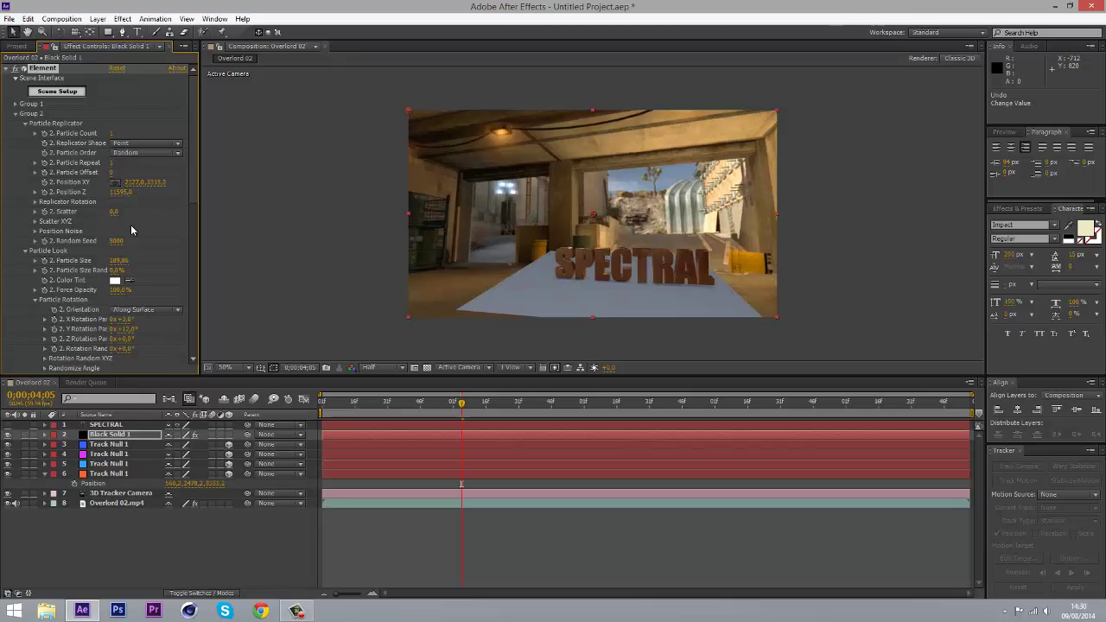
scroll(127, 264, down, 3)
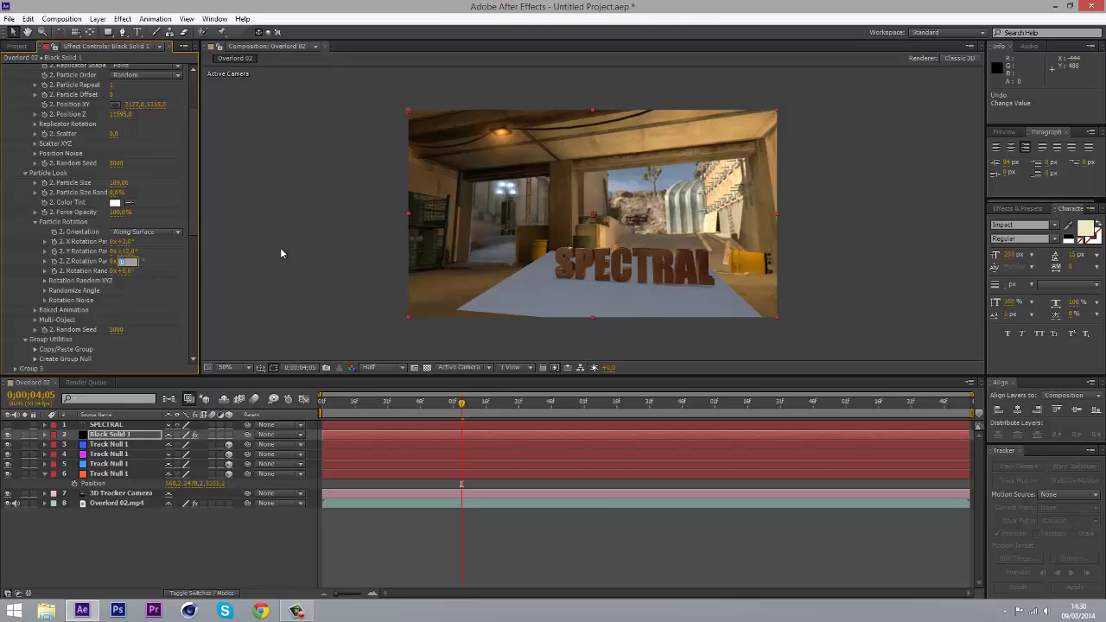
text(3)
key(Return)
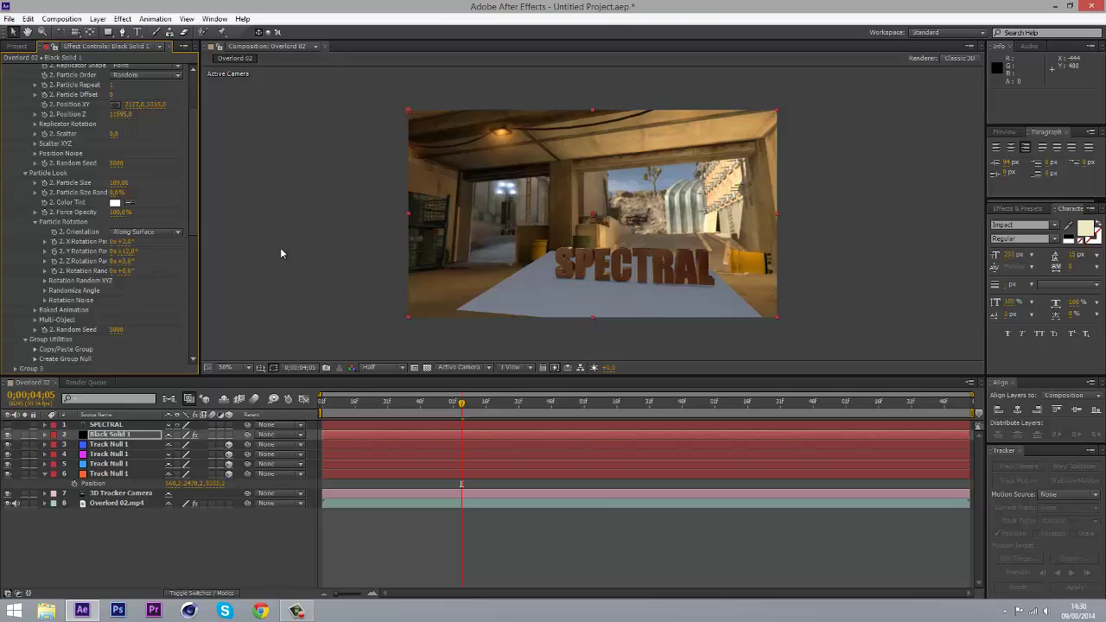
click(128, 261)
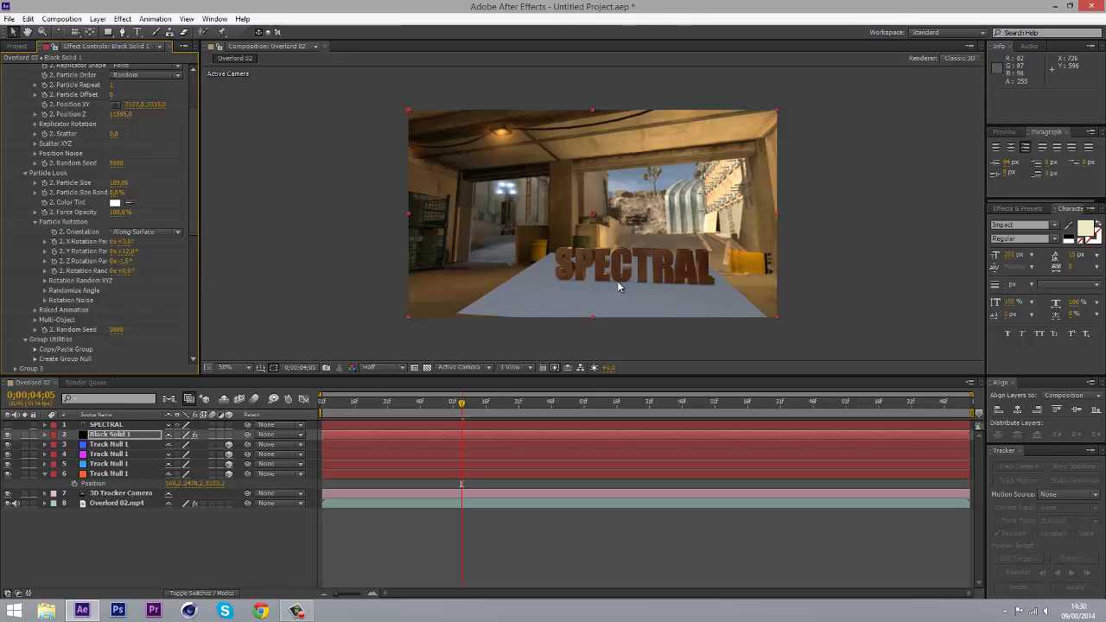
- Turn on Matte Shadow in the plane's material within Element's Scene Setup and apply the scene changes
scroll(102, 245, down, 10)
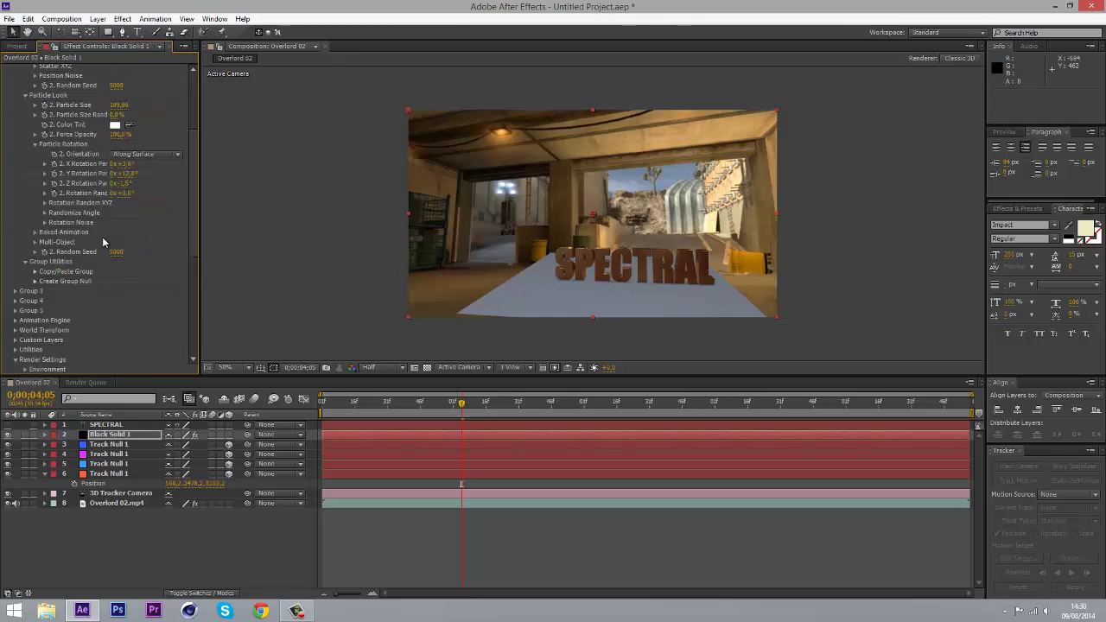
scroll(115, 250, up, 15)
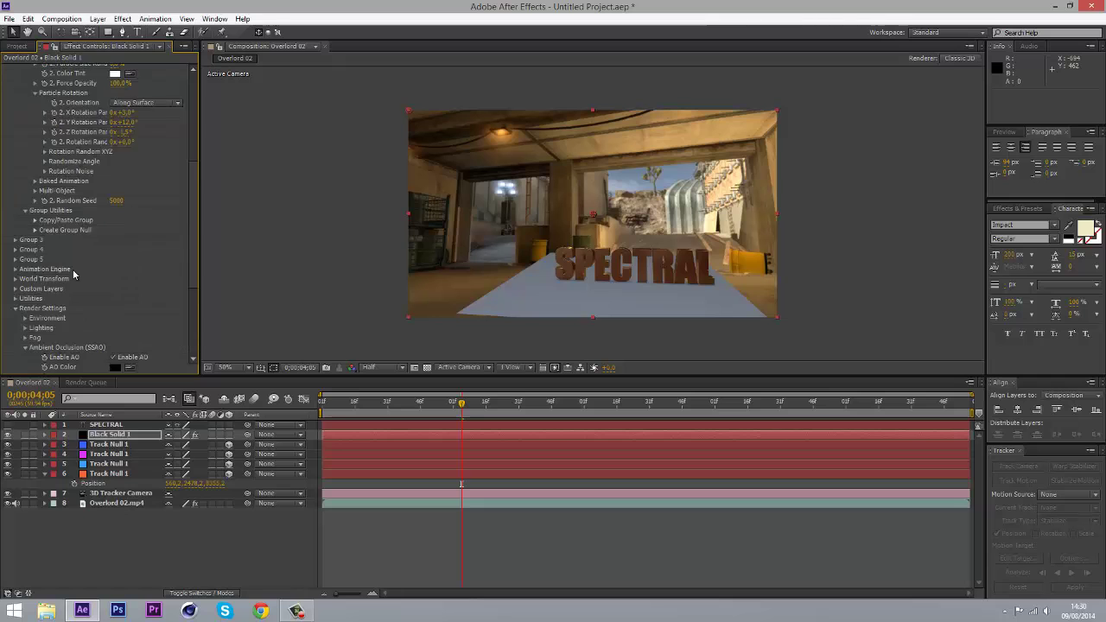
scroll(577, 301, up, 5)
scroll(624, 313, down, 5)
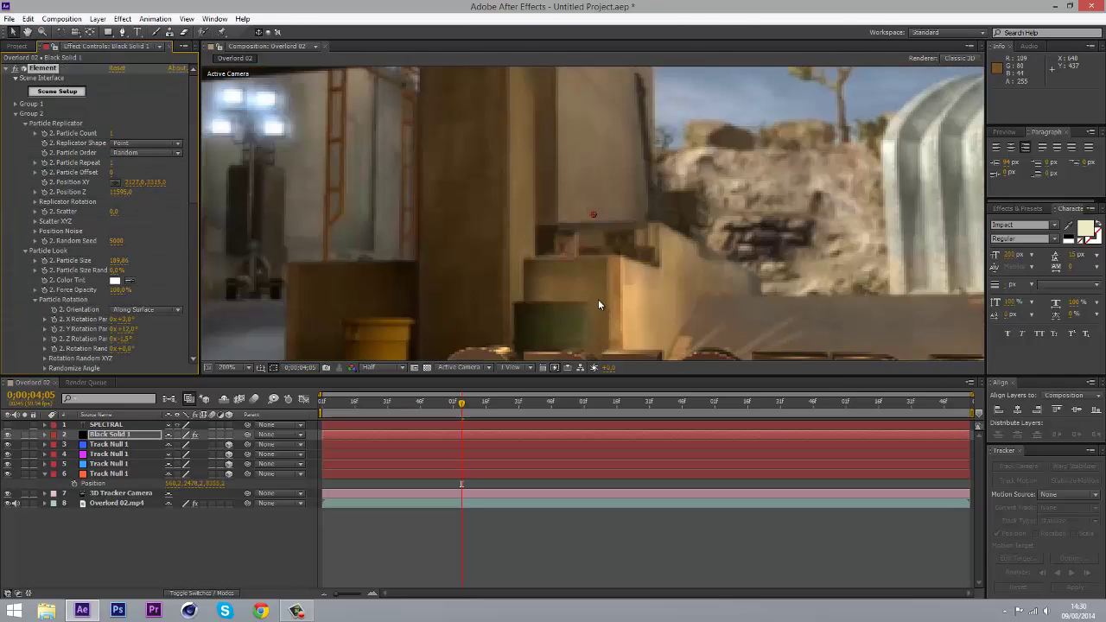
click(57, 91)
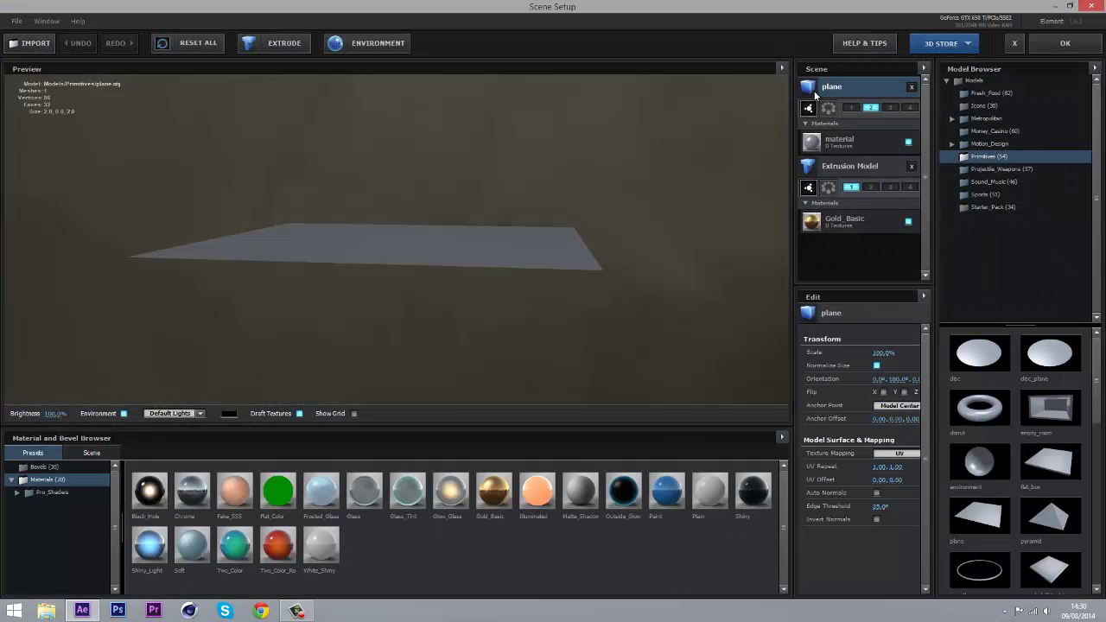
click(841, 139)
scroll(852, 456, down, 6)
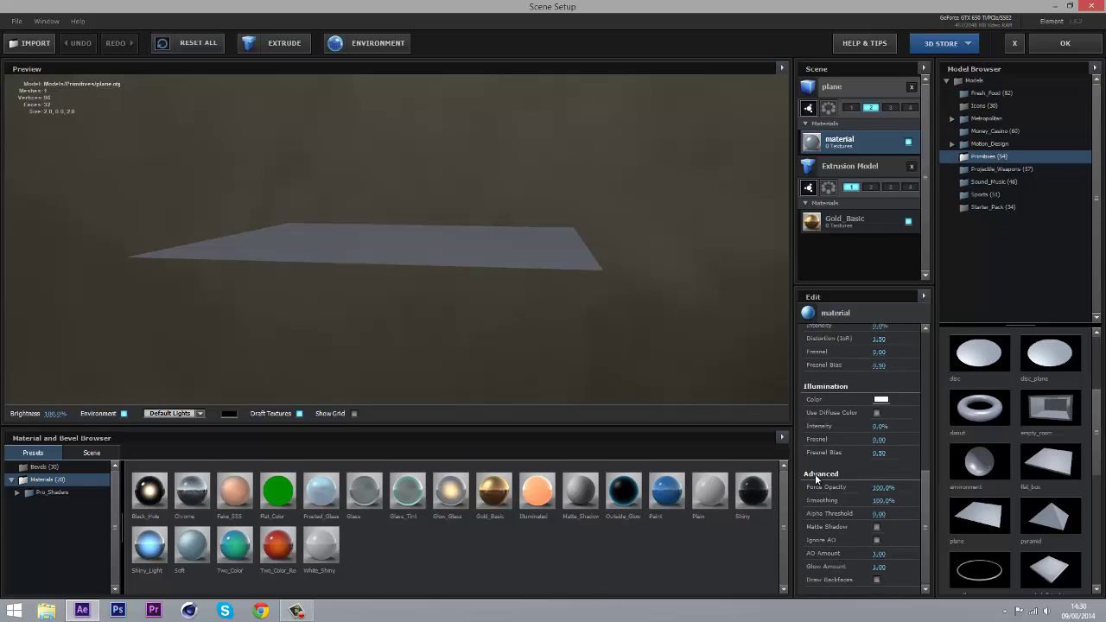
click(877, 527)
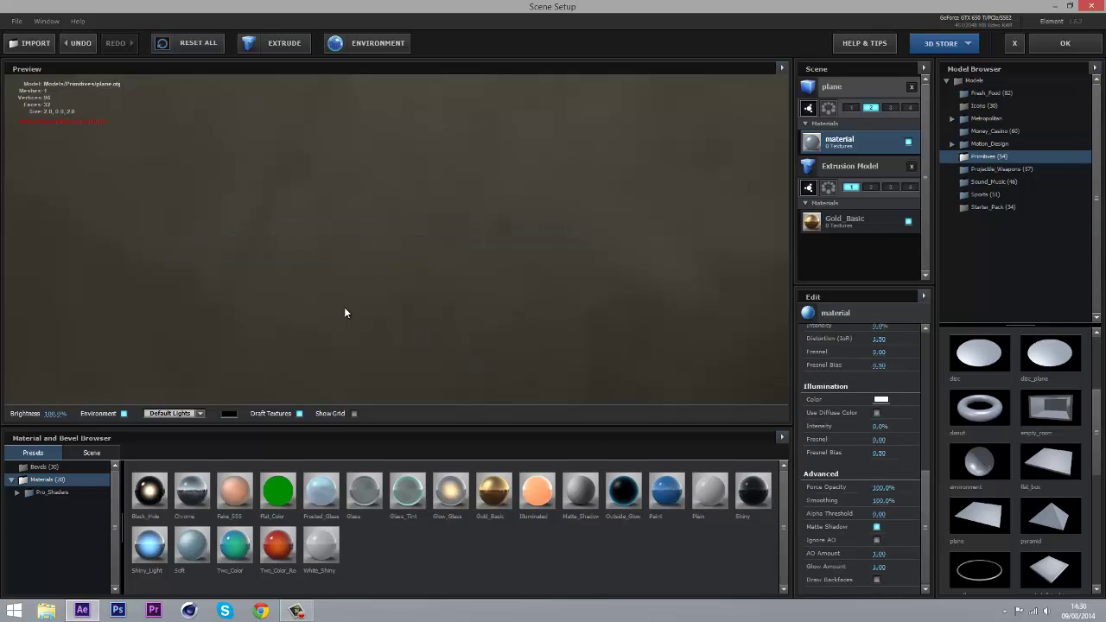
click(1065, 43)
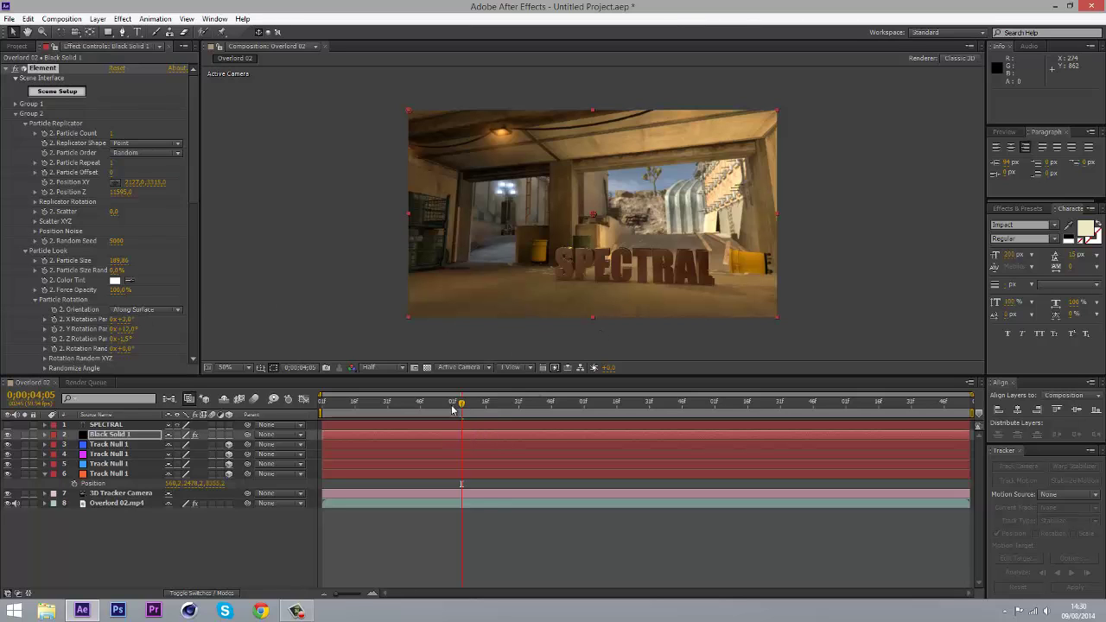
- Set the composition preview resolution to Third and check the text on other frames, ending at 0;00;04;50
mouse_move(452, 407)
mouse_down()
mouse_move(388, 406)
mouse_move(453, 406)
mouse_up()
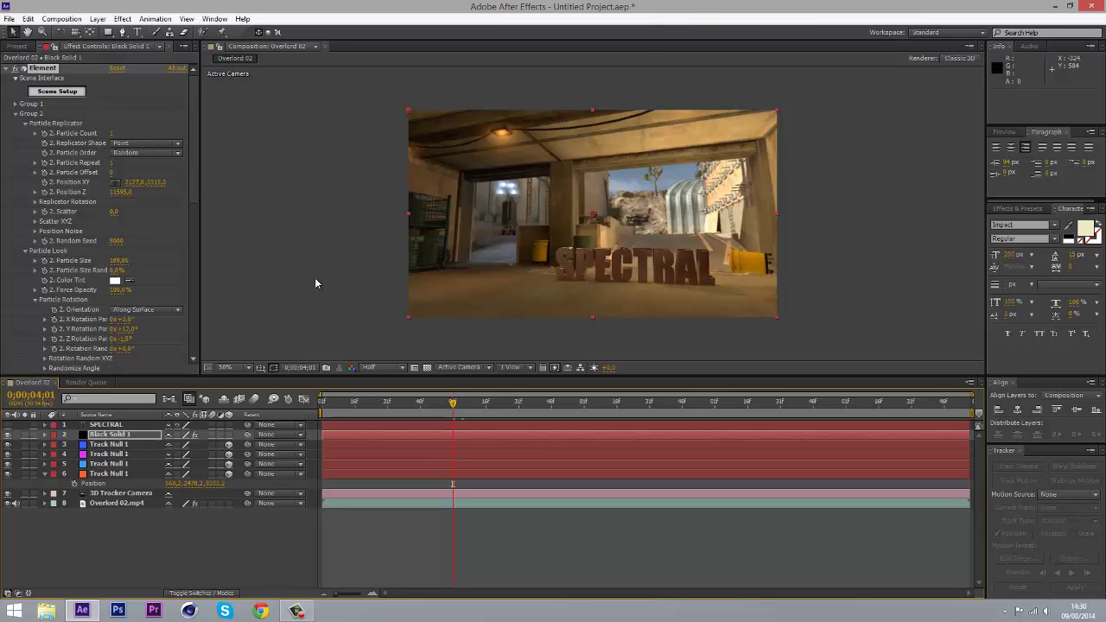
click(372, 368)
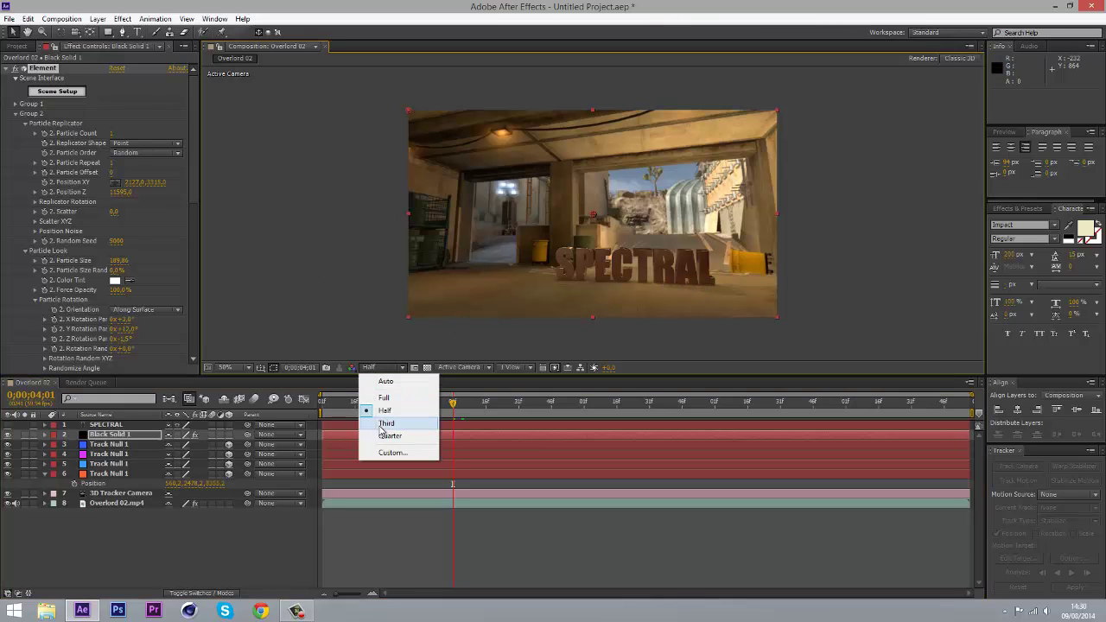
click(389, 424)
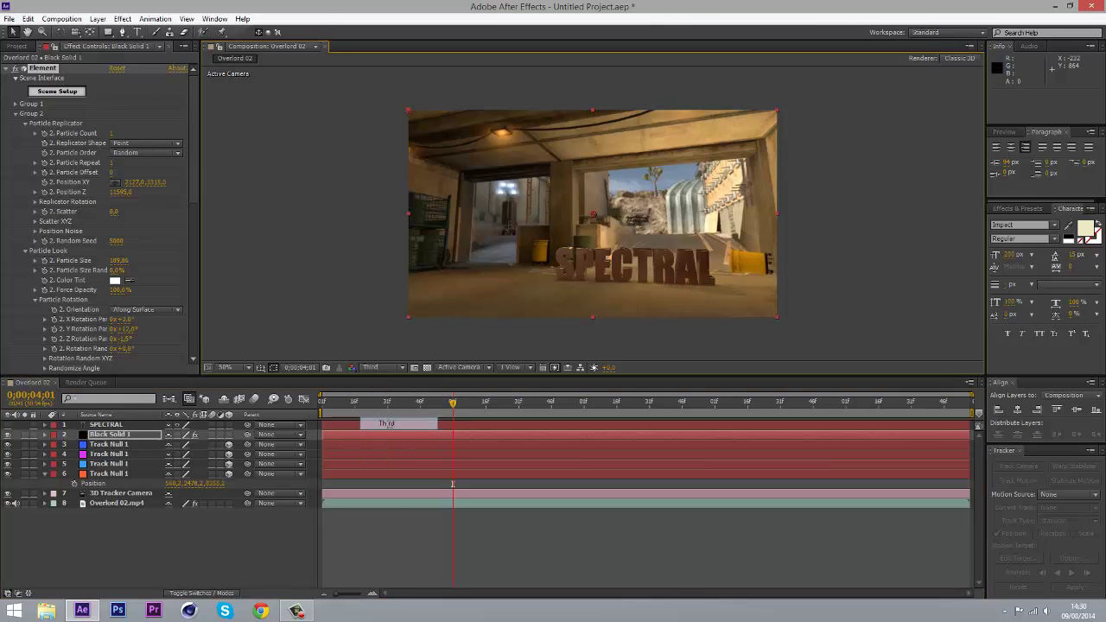
click(534, 407)
drag(536, 410, 560, 407)
- Create a black 1280 x 720 px solid and make it a 3D layer
click(115, 552)
right_click(114, 552)
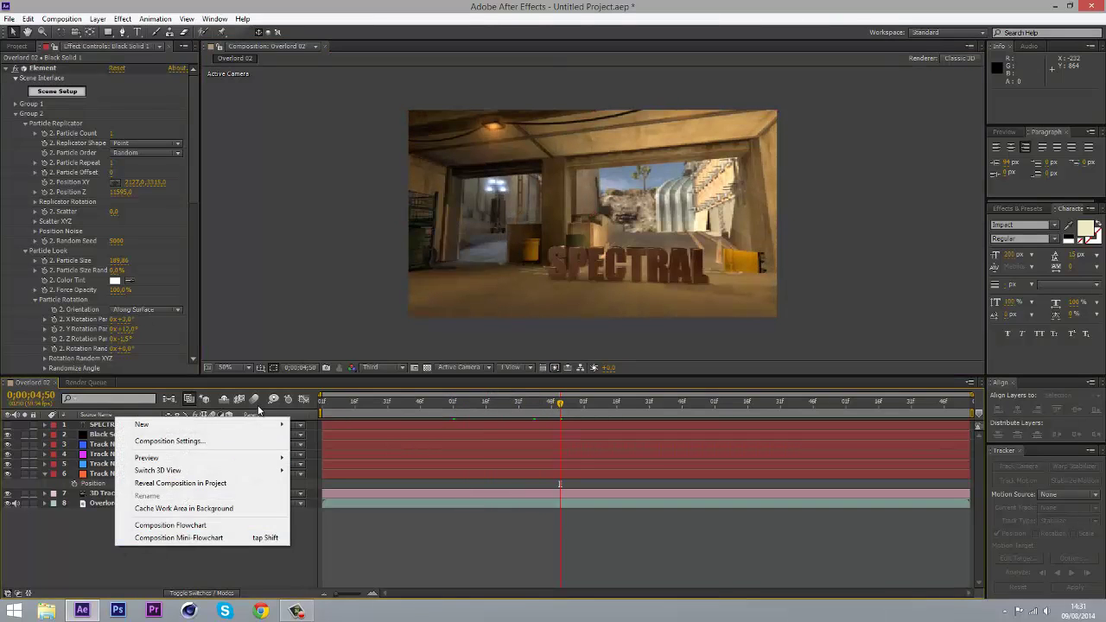
mouse_move(268, 421)
click(350, 454)
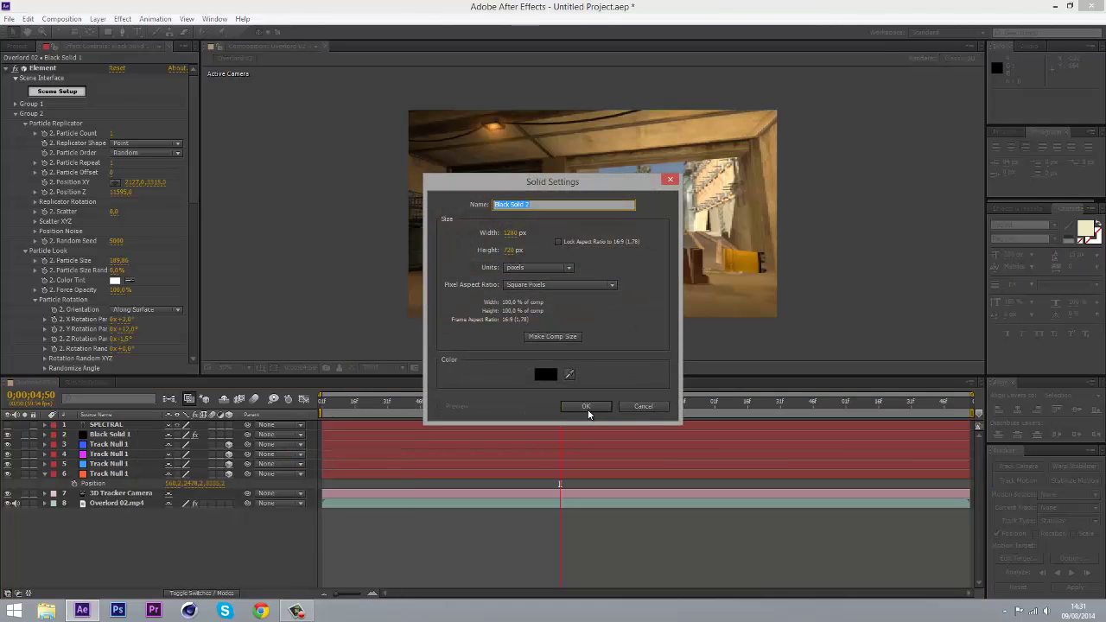
click(587, 404)
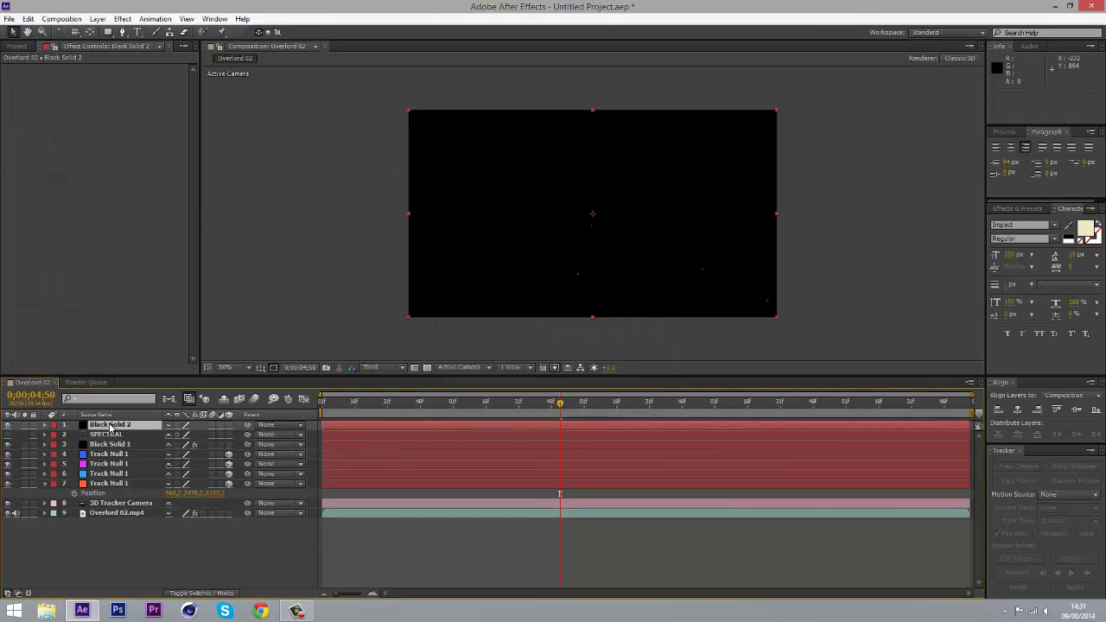
click(229, 425)
key(F4)
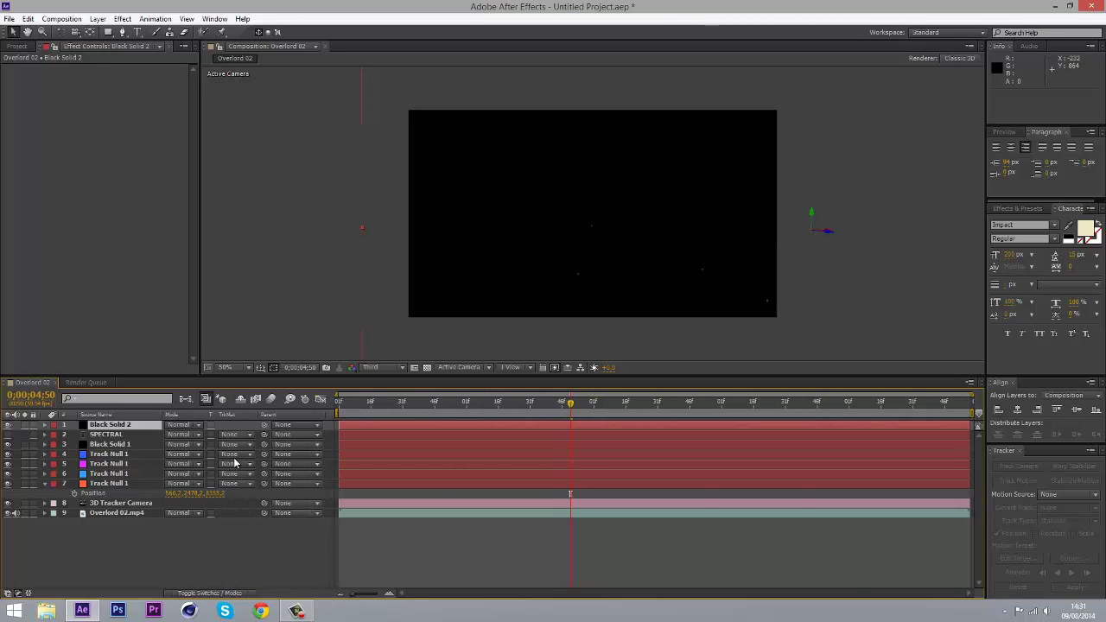
key(F4)
key(F4)
key(F4)
key(F4)
key(F4)
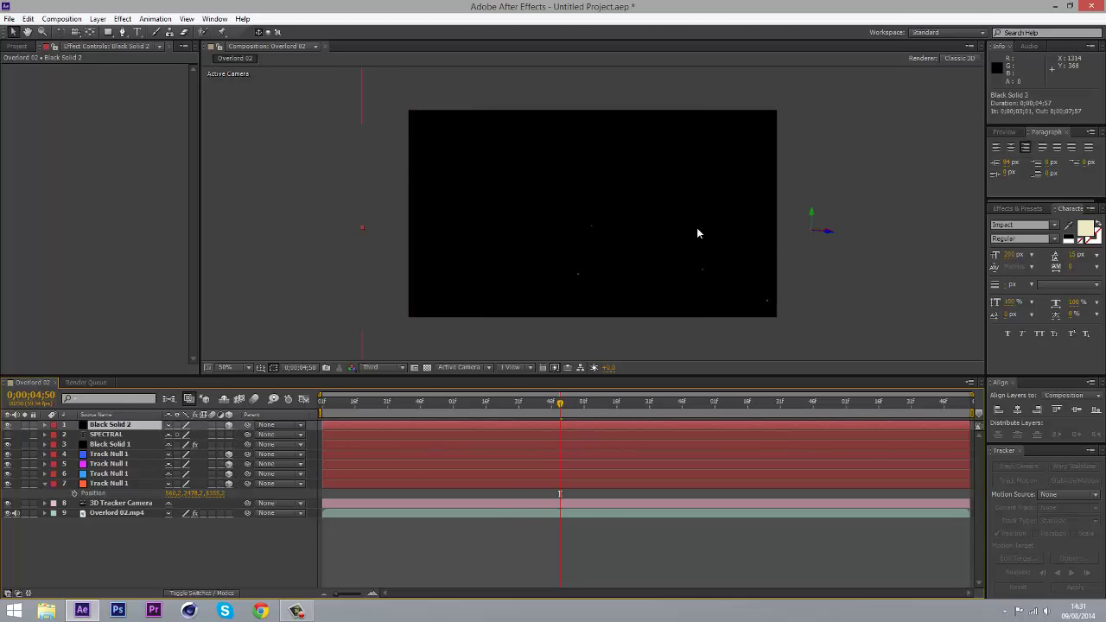
- Shrink Black Solid 2 to 27% scale and move it sideways into the camera view, to an X position of about 317
key(s)
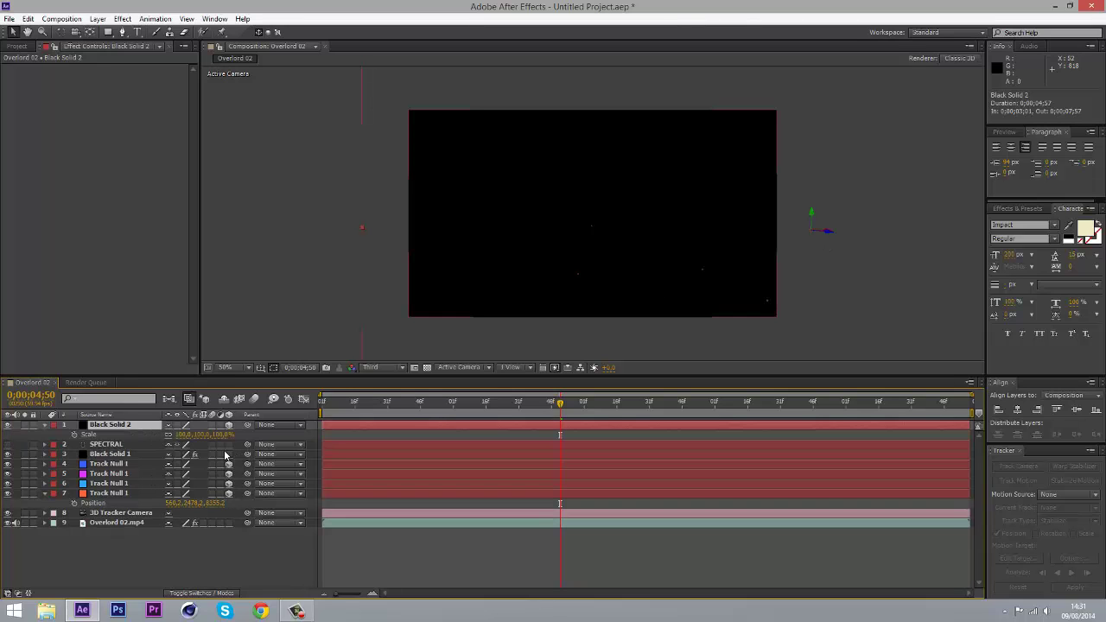
drag(216, 434, 173, 435)
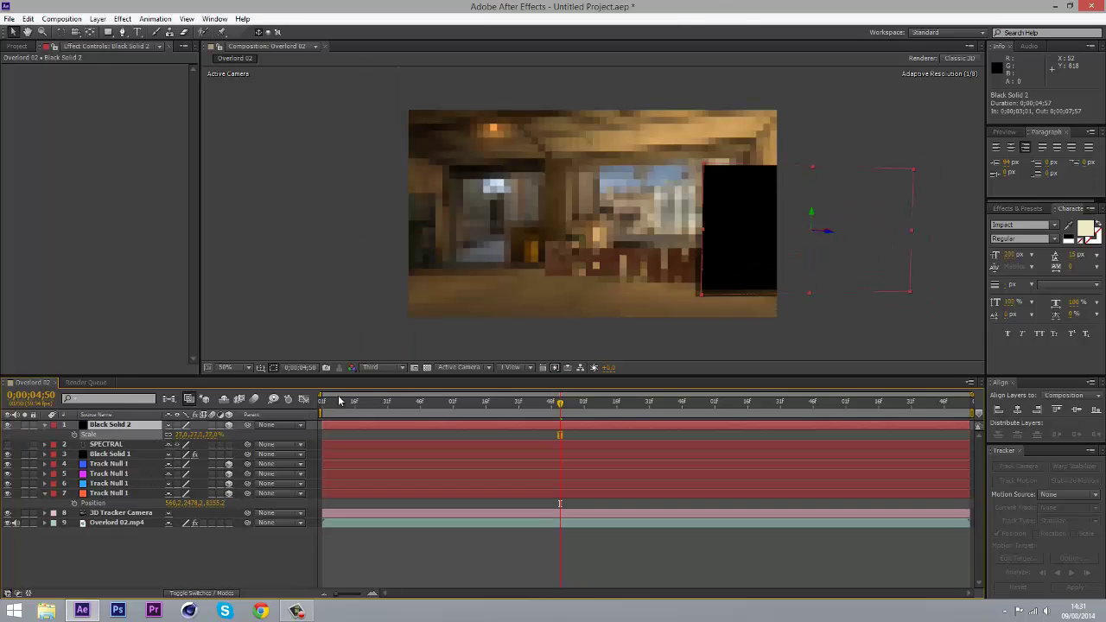
drag(829, 232, 604, 229)
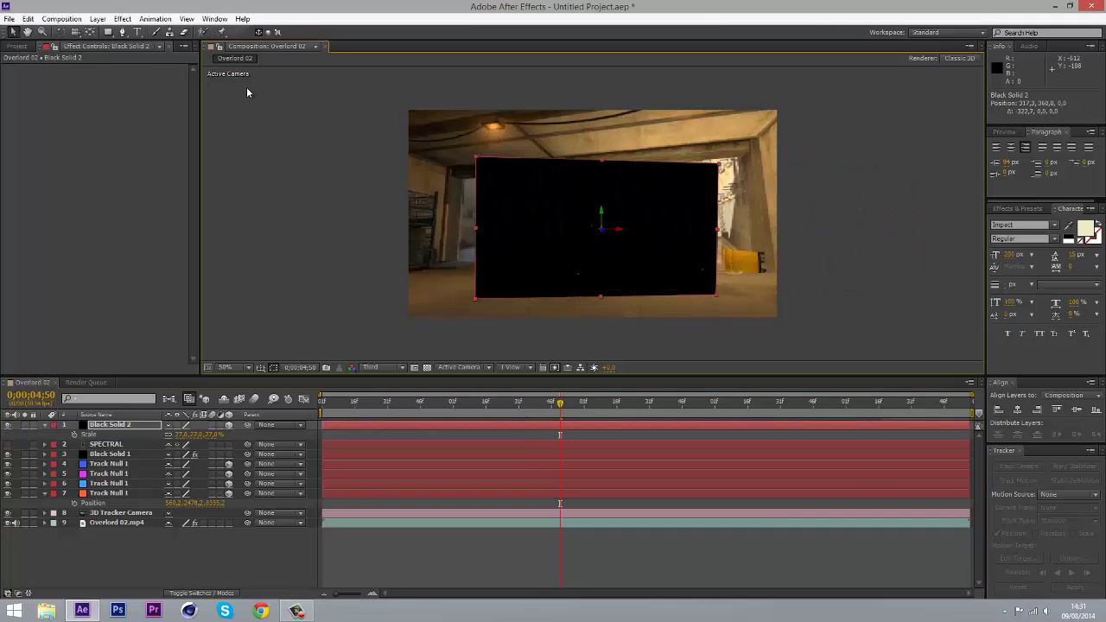
- Rotate Black Solid 2 to an X orientation of 282° so it lies nearly flat, and lower it slightly
key(w)
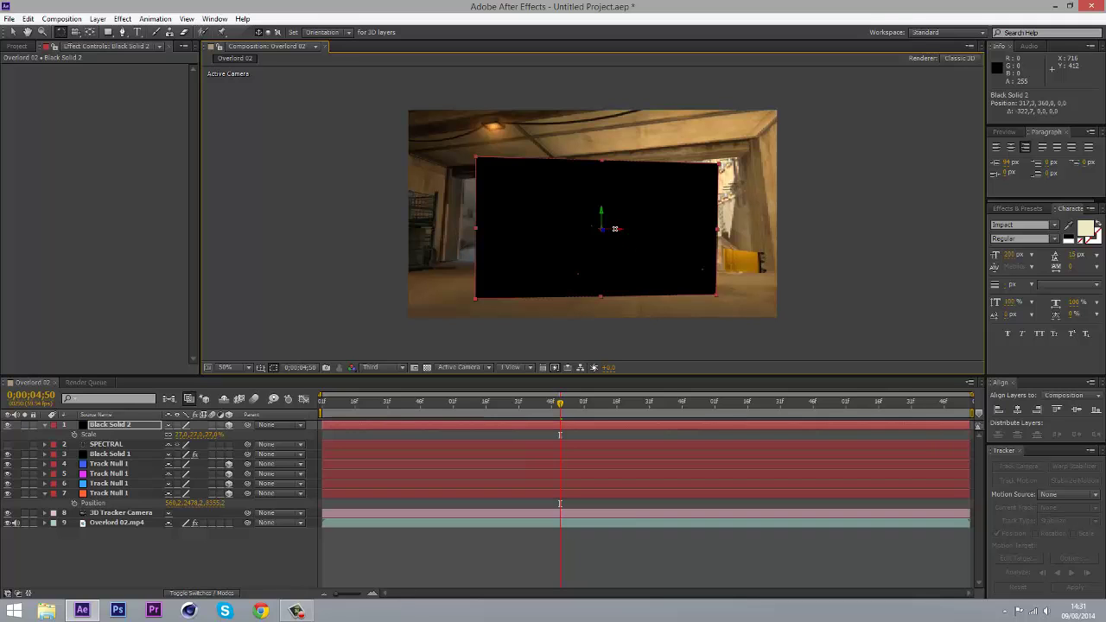
drag(615, 229, 614, 208)
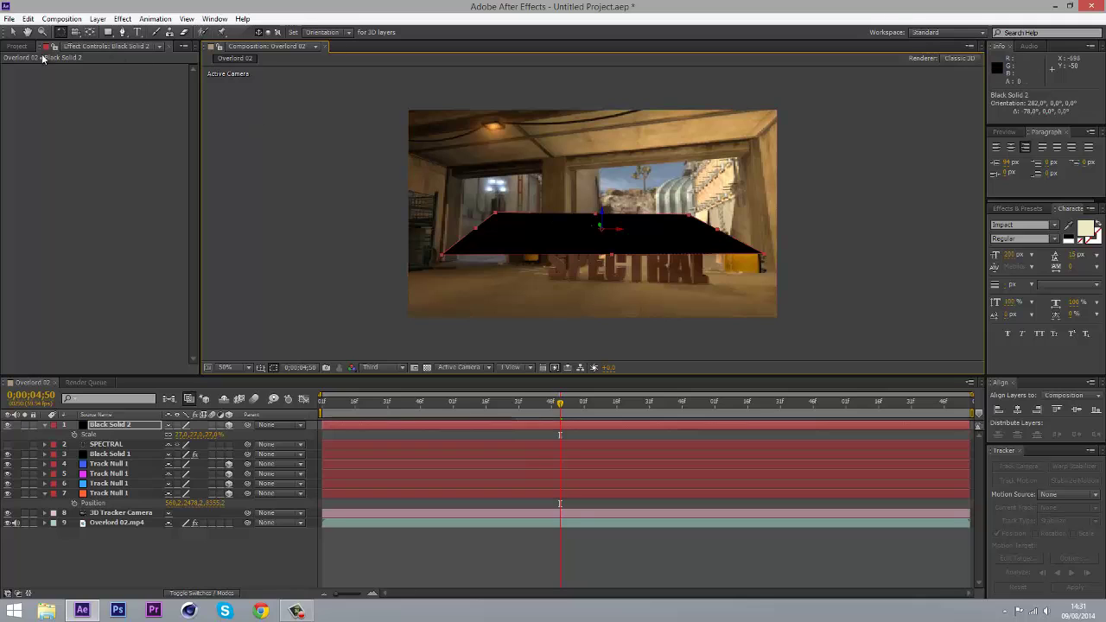
click(14, 34)
drag(603, 213, 588, 239)
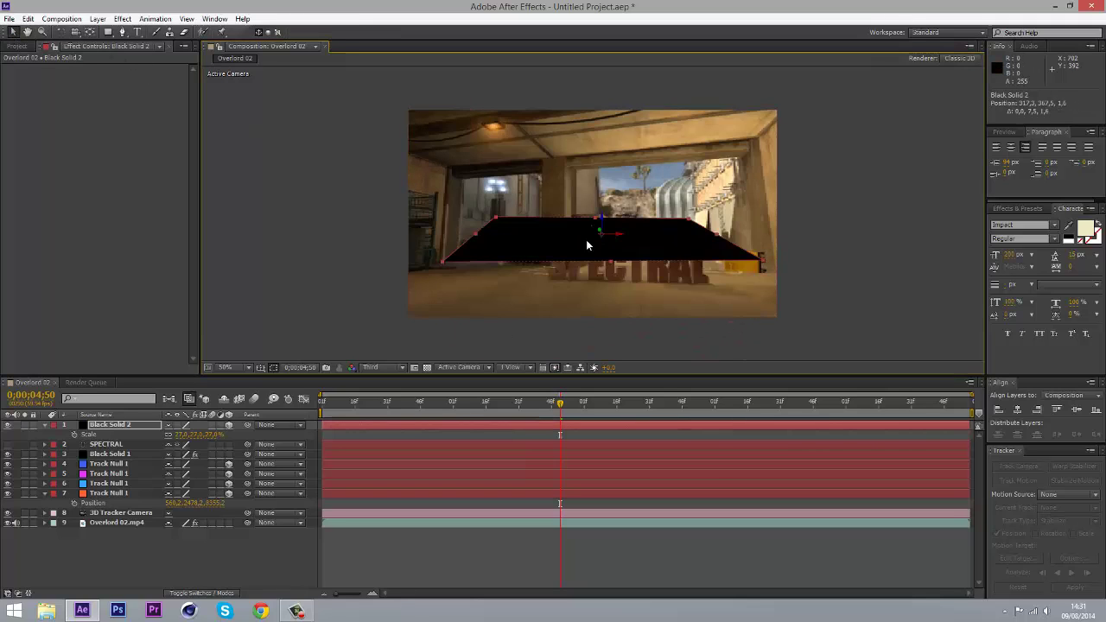
- Place Black Solid 2 beneath Black Solid 1 in the layer order and set its position to 560, 2478, 8355
drag(105, 427, 135, 459)
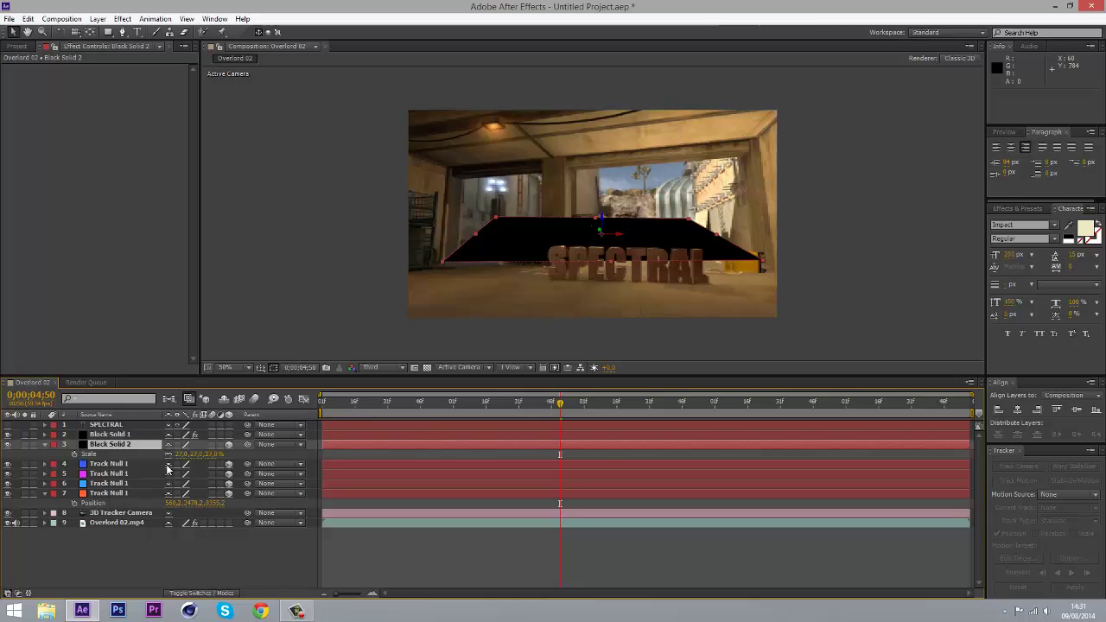
key(p)
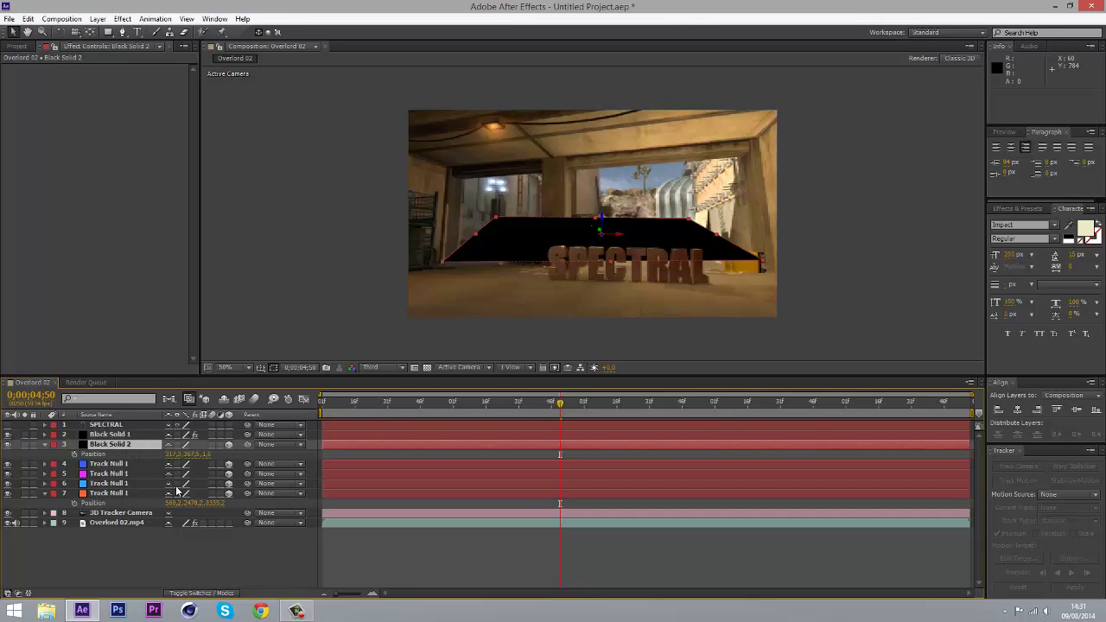
click(174, 455)
text(560)
key(Tab)
text(2478)
key(Tab)
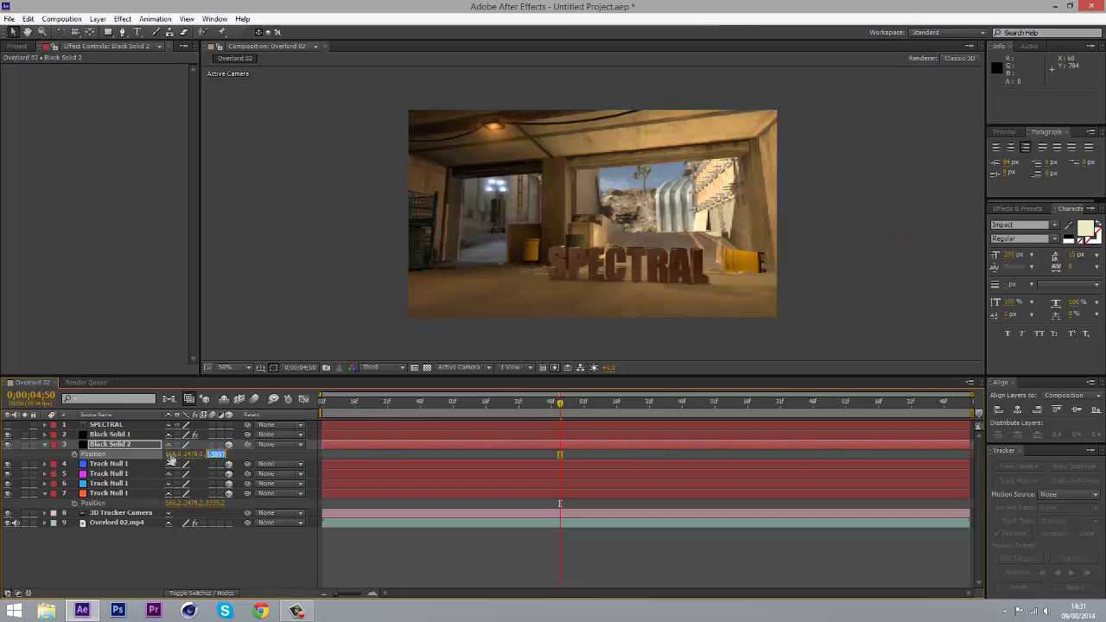
text(8355)
key(Return)
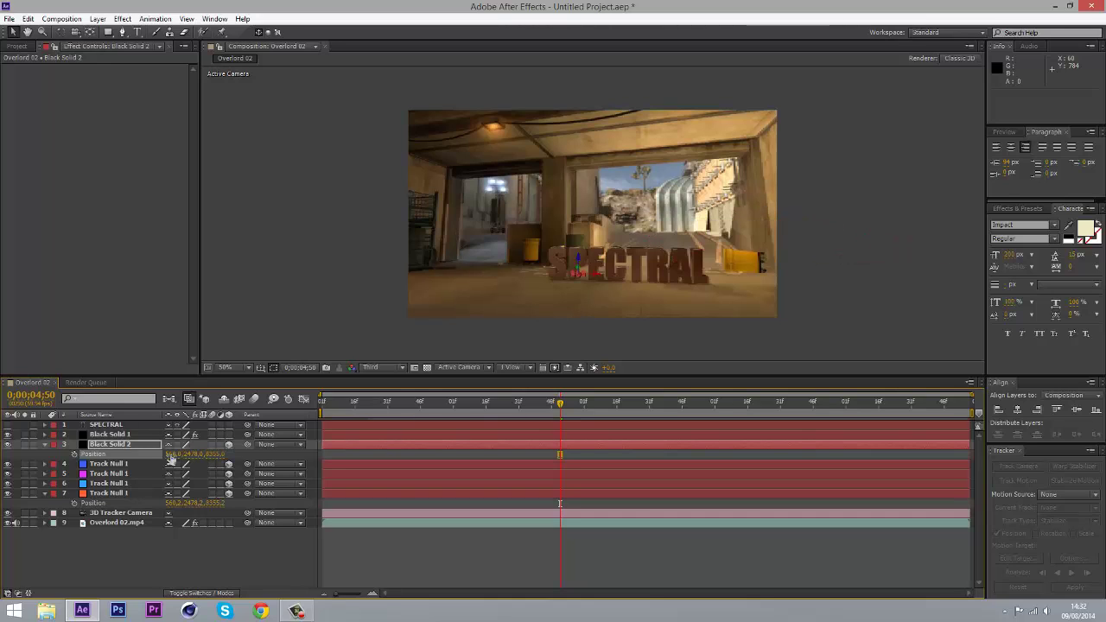
- Enlarge Black Solid 2 to 545% scale and move it along X to about 2313 so it sits under the SPECTRAL text
key(s)
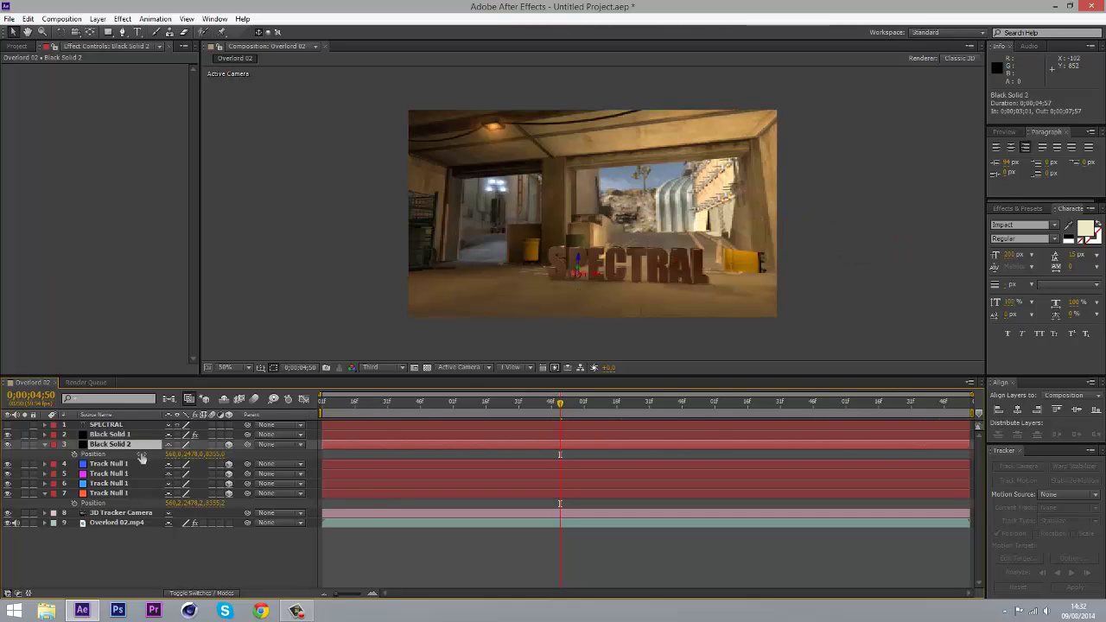
drag(207, 455, 435, 452)
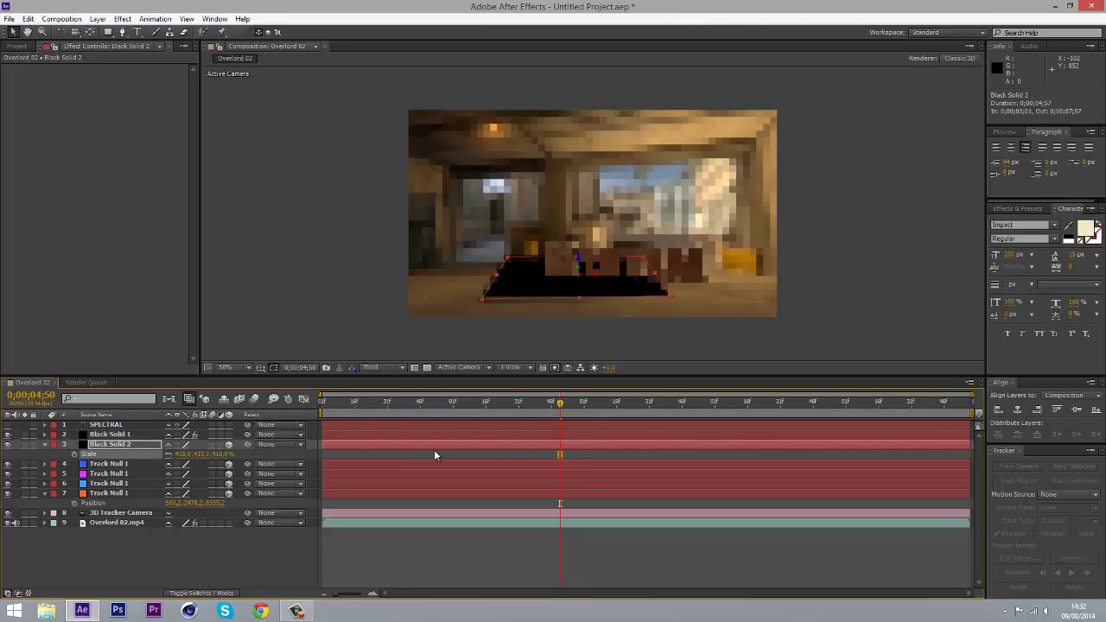
drag(602, 274, 1100, 300)
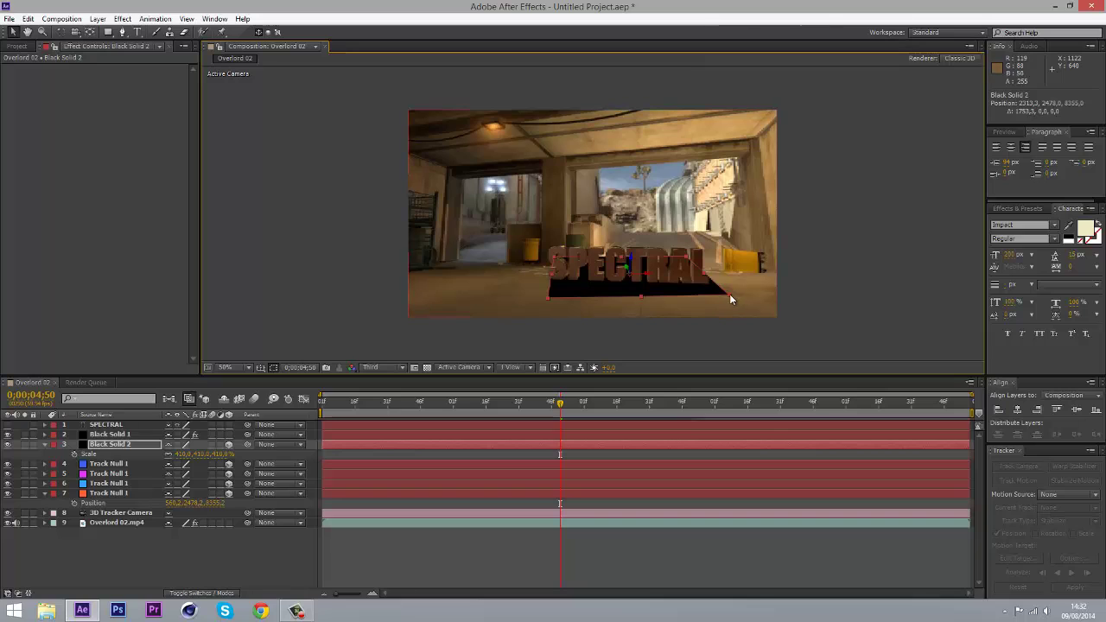
drag(763, 305, 795, 300)
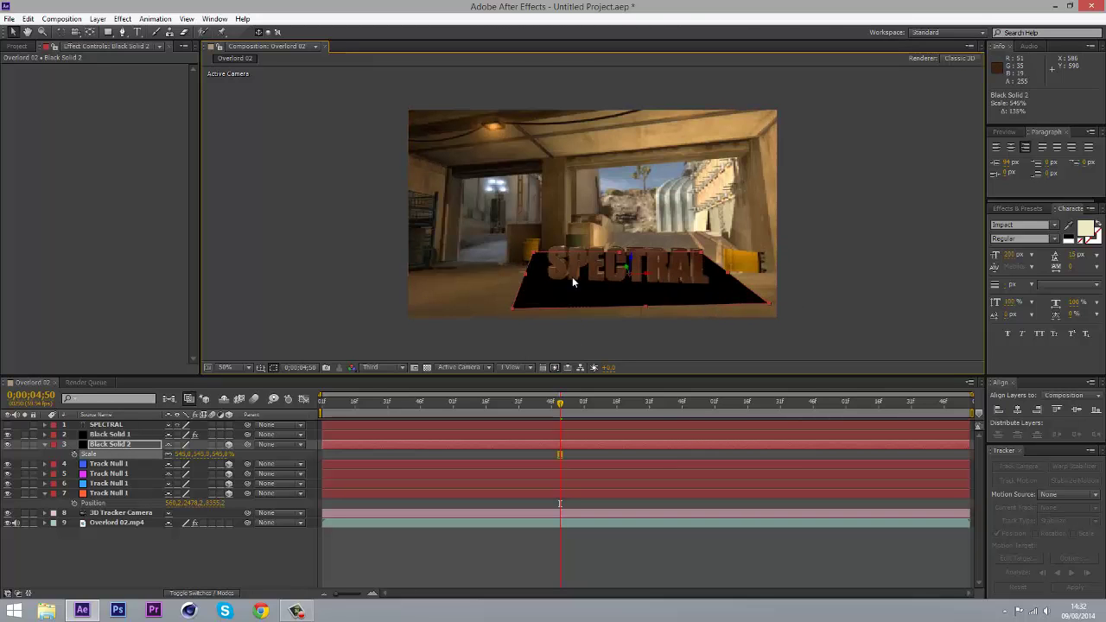
click(664, 280)
- Rotate Black Solid 2 to match the floor beneath the text and shift it to about 2297.6, 2486, 8242.5
click(61, 33)
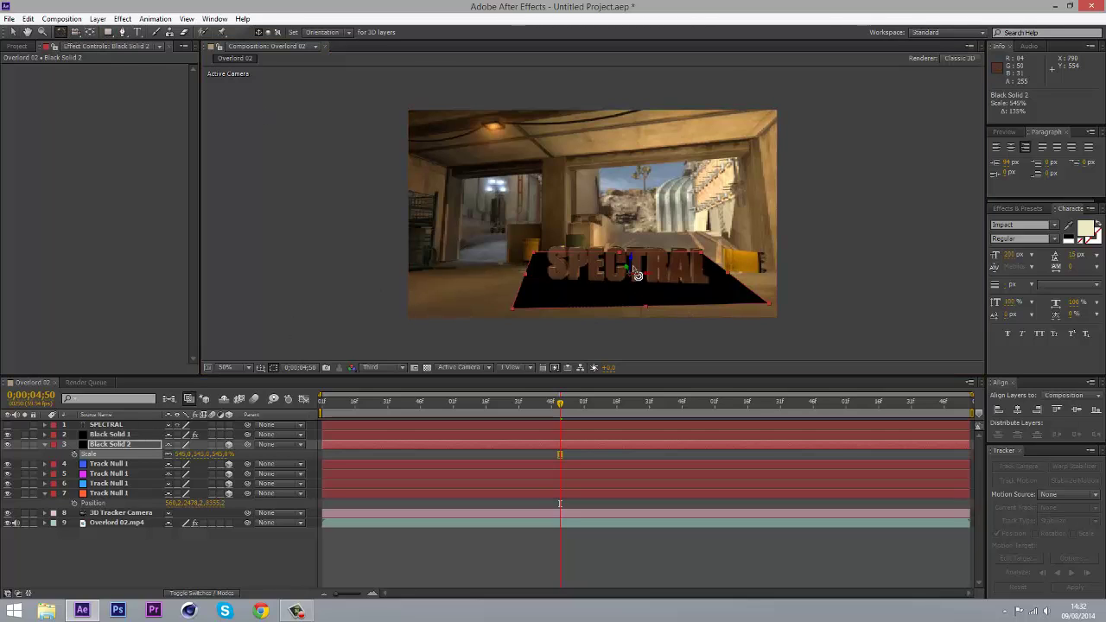
drag(647, 275, 615, 307)
key(v)
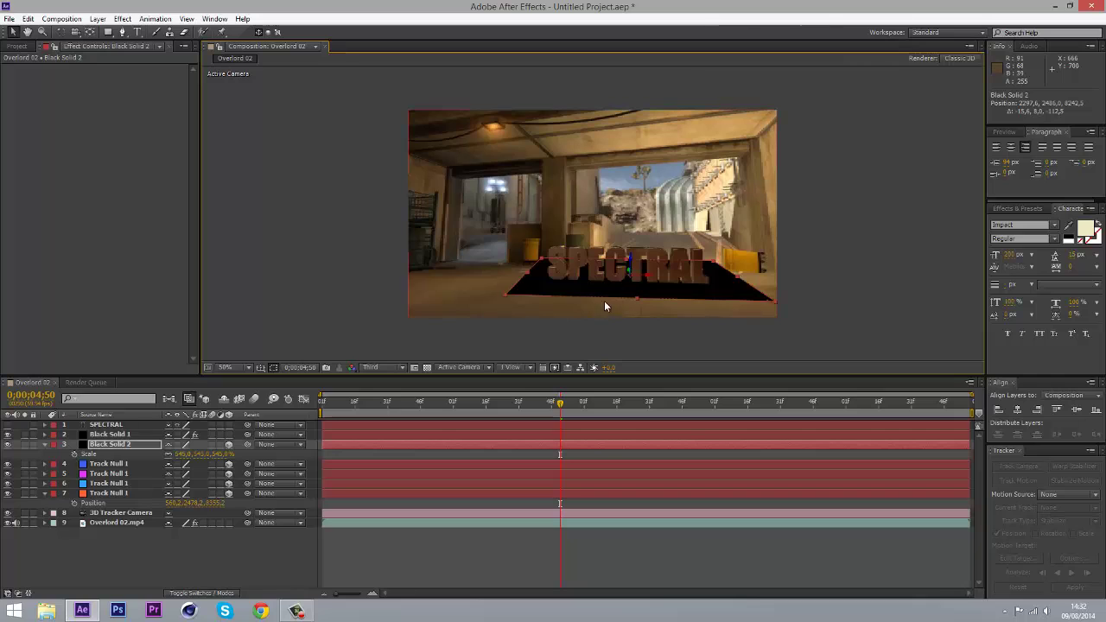
scroll(605, 301, up, 1)
scroll(666, 294, down, 1)
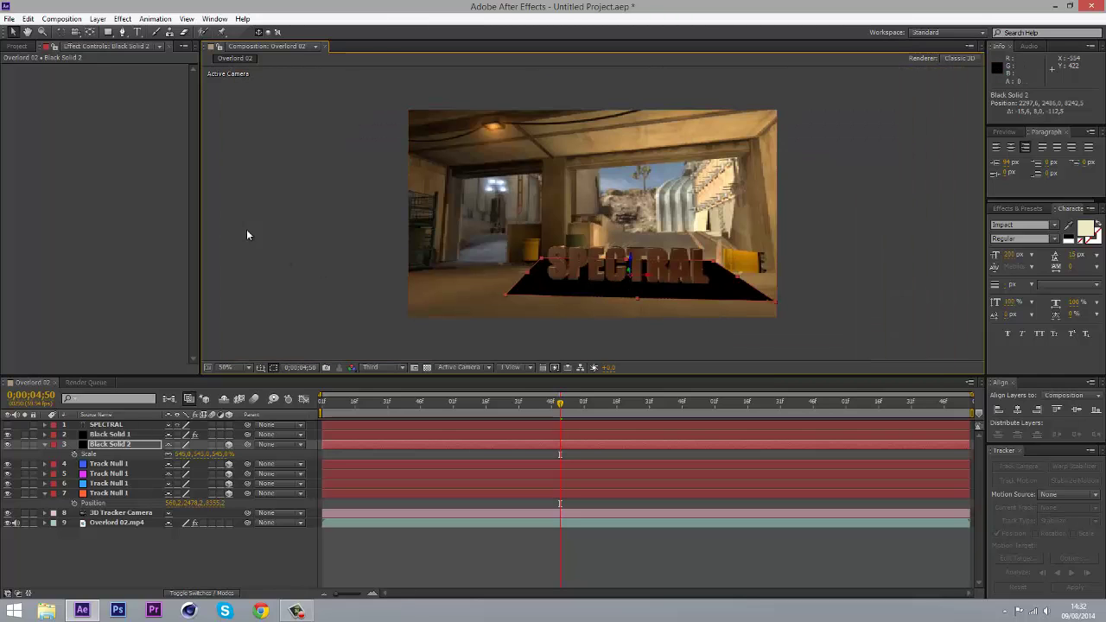
- Draw a closed four-point Pen mask on Black Solid 2 around the base of the SPECTRAL text
click(124, 33)
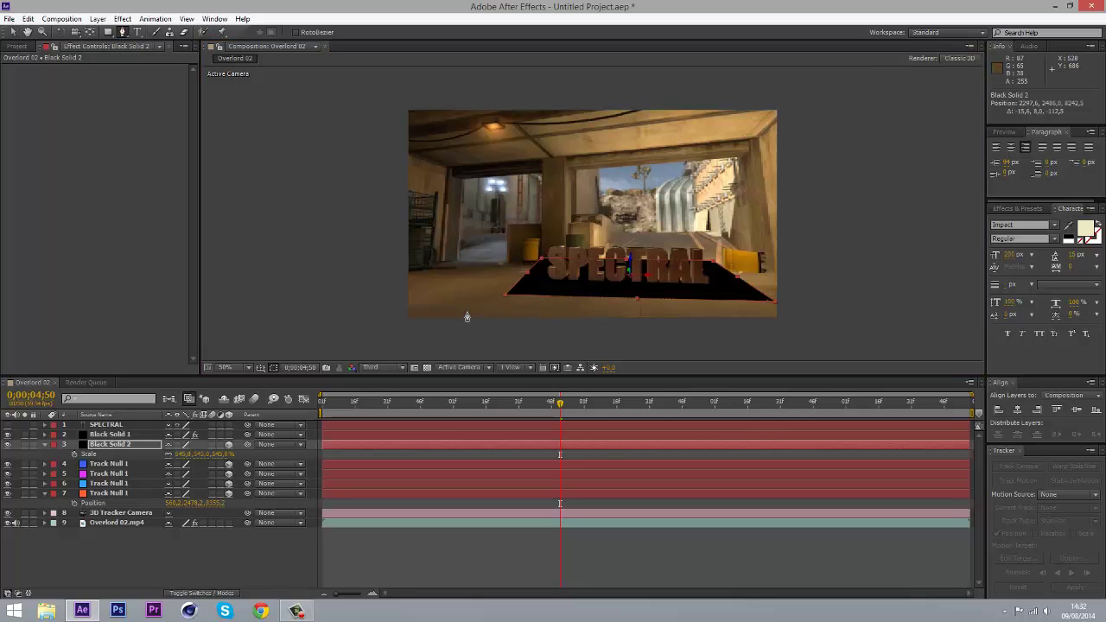
click(550, 285)
scroll(550, 284, up, 2)
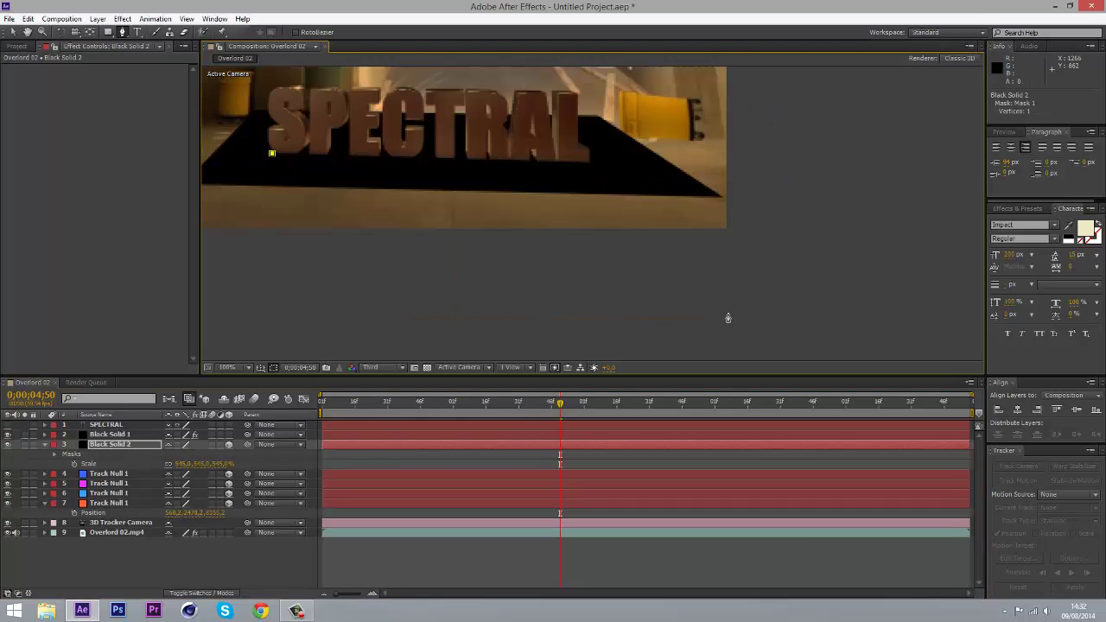
scroll(583, 154, up, 2)
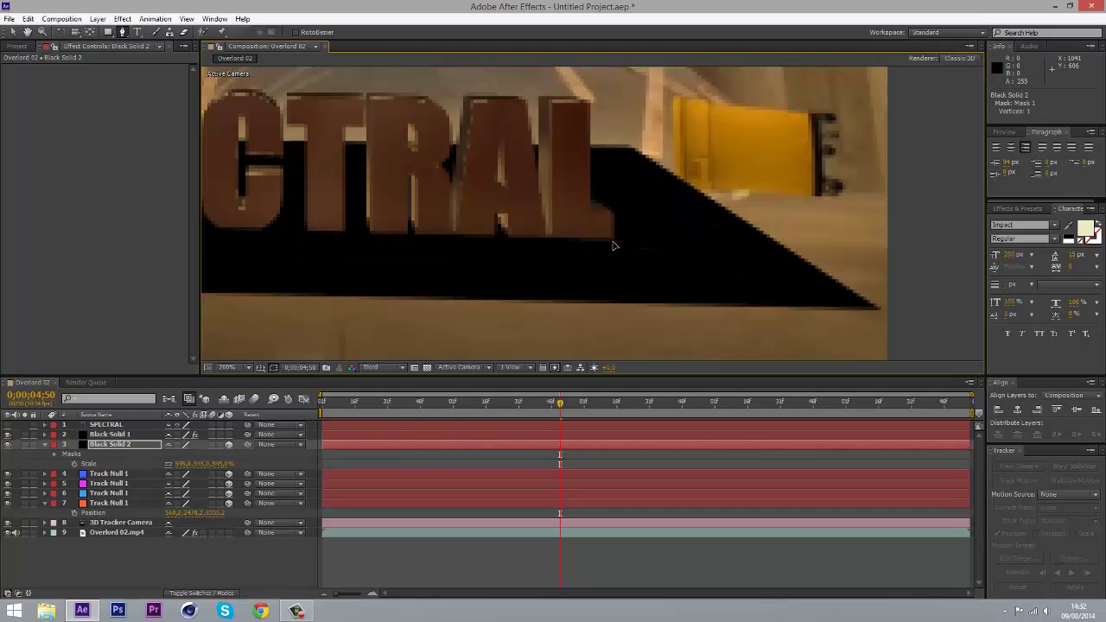
click(613, 245)
click(585, 224)
scroll(588, 223, down, 2)
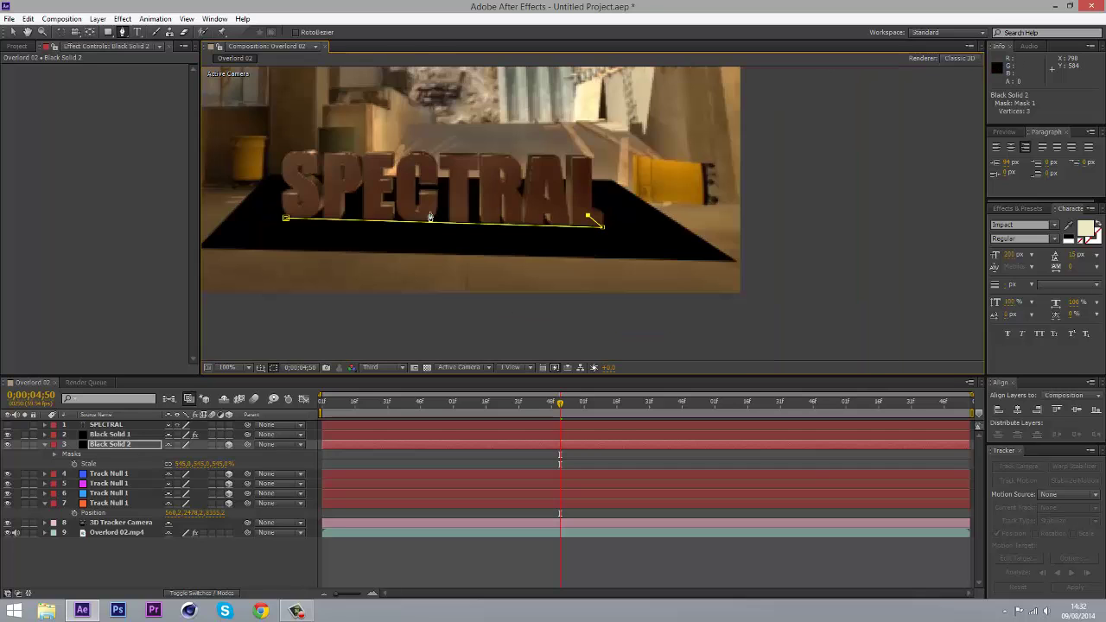
scroll(270, 203, up, 2)
drag(270, 203, 578, 234)
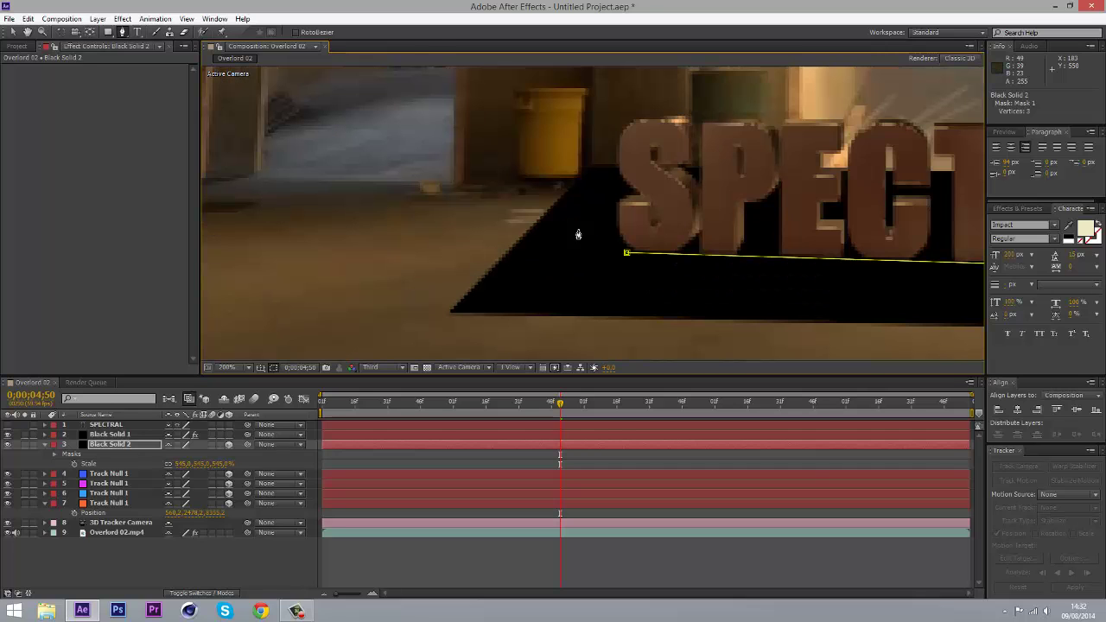
click(645, 233)
click(626, 254)
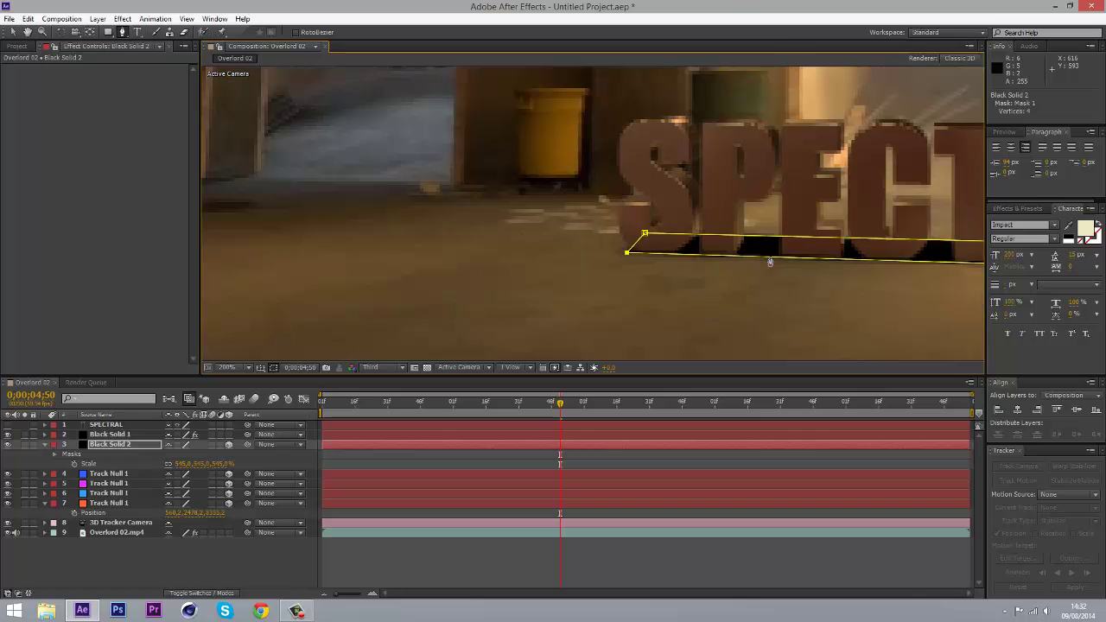
scroll(770, 257, down, 2)
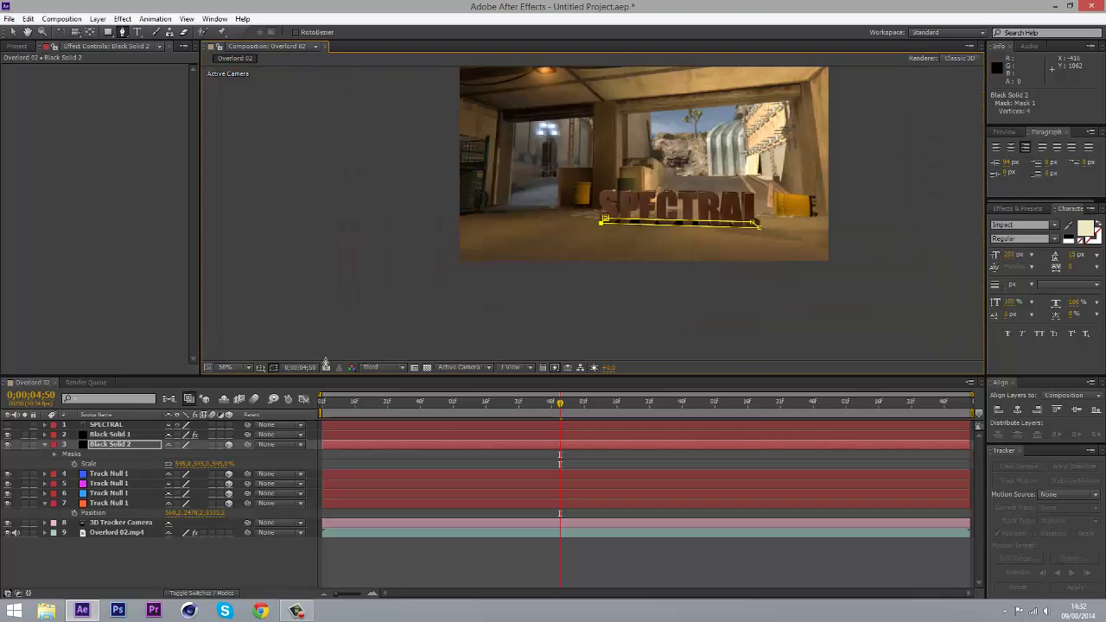
- Soften the Black Solid 2 mask with a feather of 185 pixels and an expansion of 35 pixels
click(235, 370)
click(258, 390)
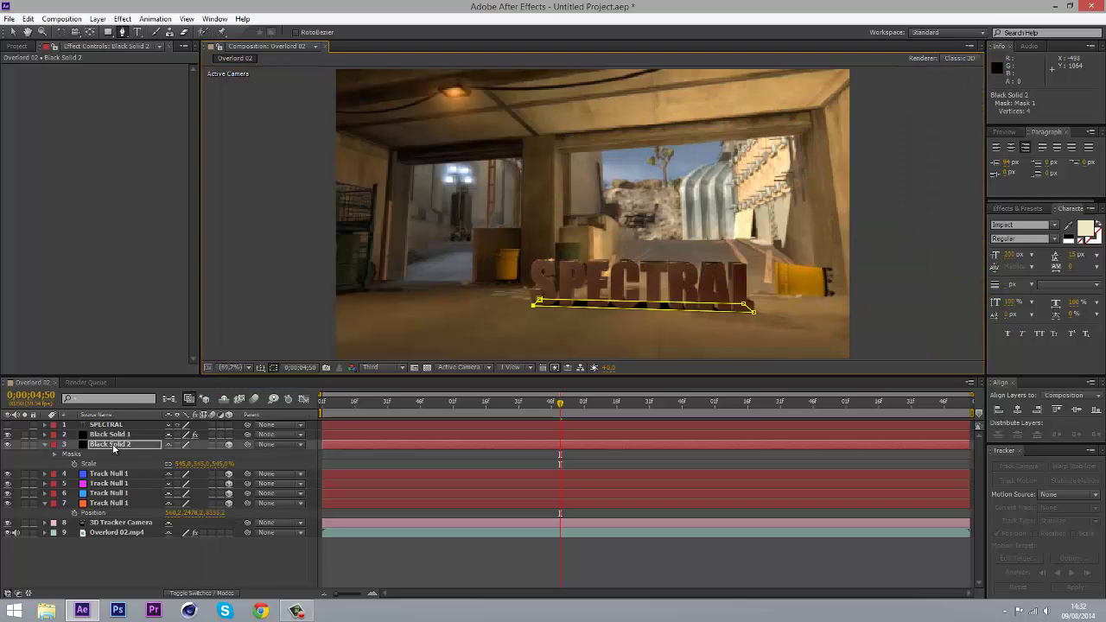
click(113, 446)
key(f)
drag(194, 473, 276, 473)
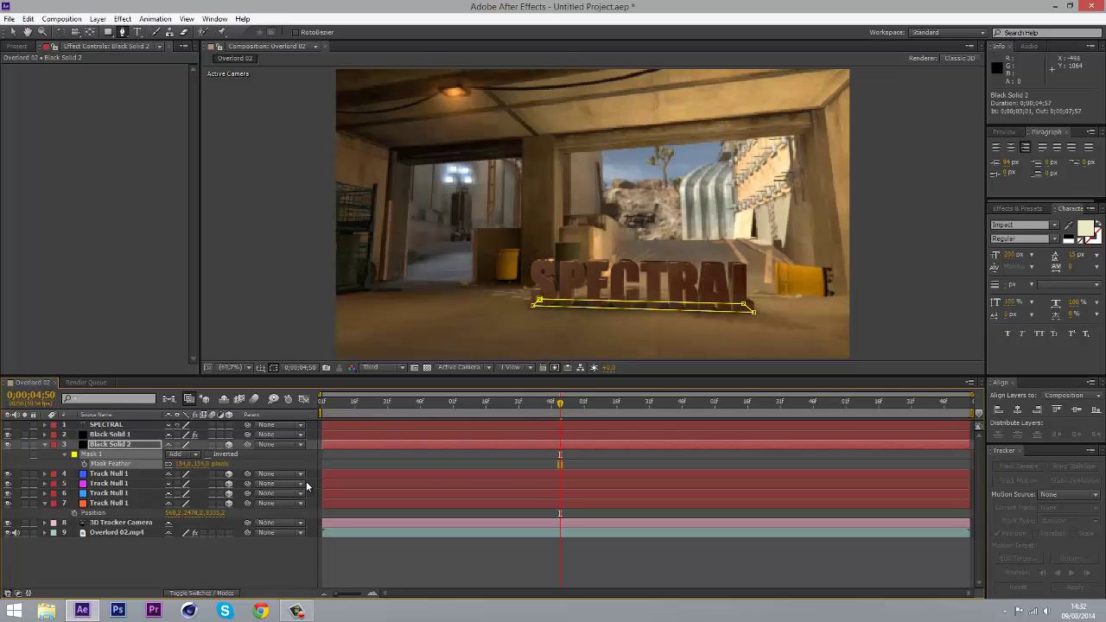
click(262, 586)
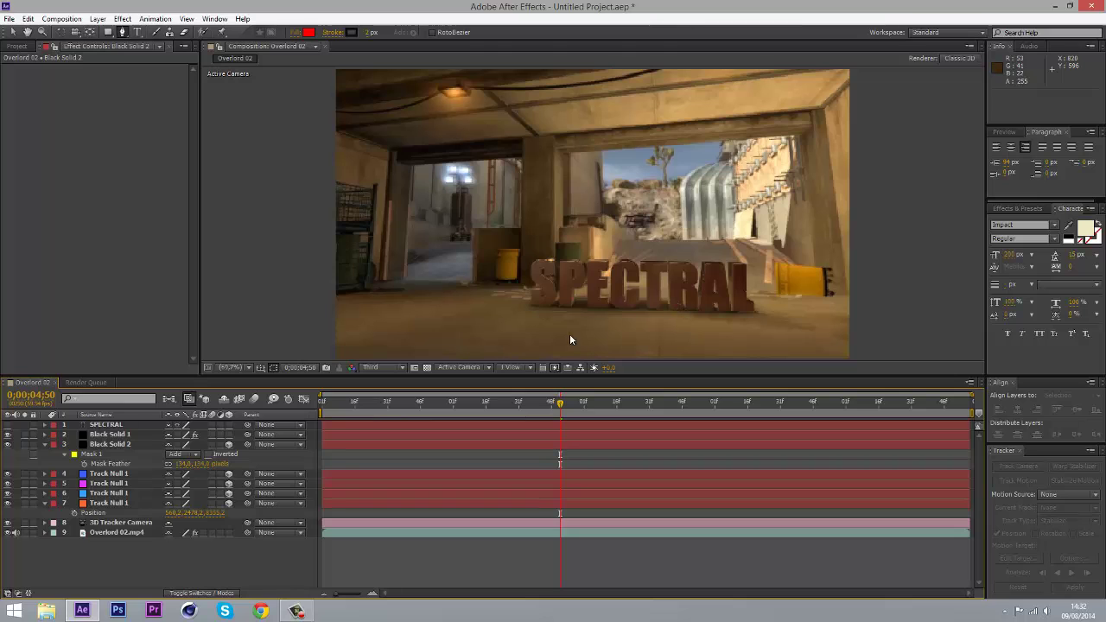
click(65, 455)
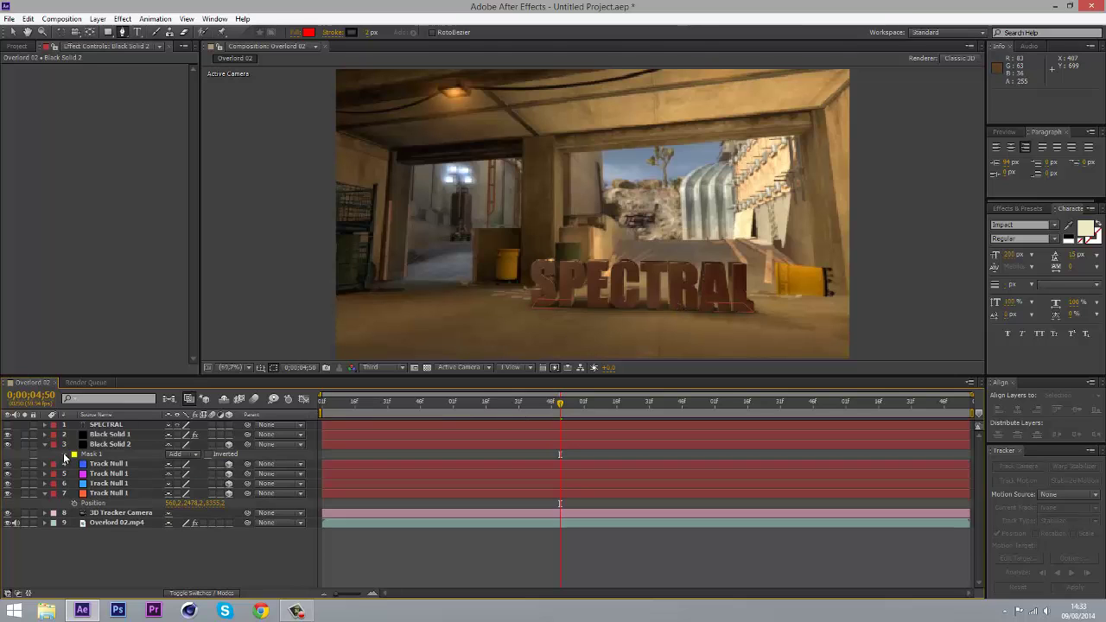
mouse_move(172, 496)
mouse_down()
mouse_move(268, 497)
mouse_move(333, 517)
mouse_up()
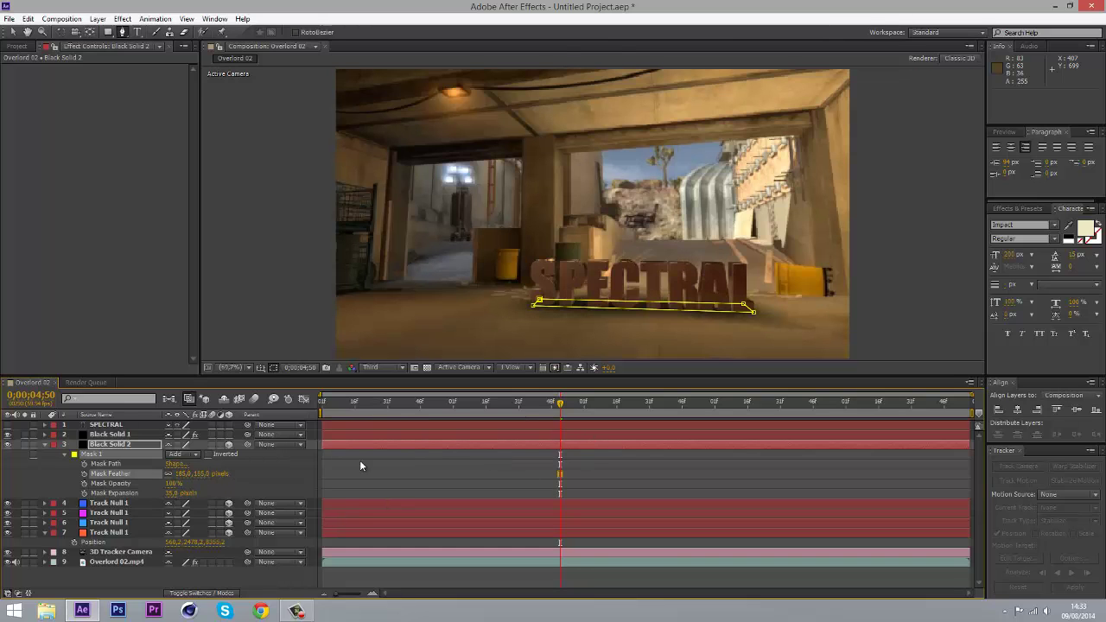
click(273, 329)
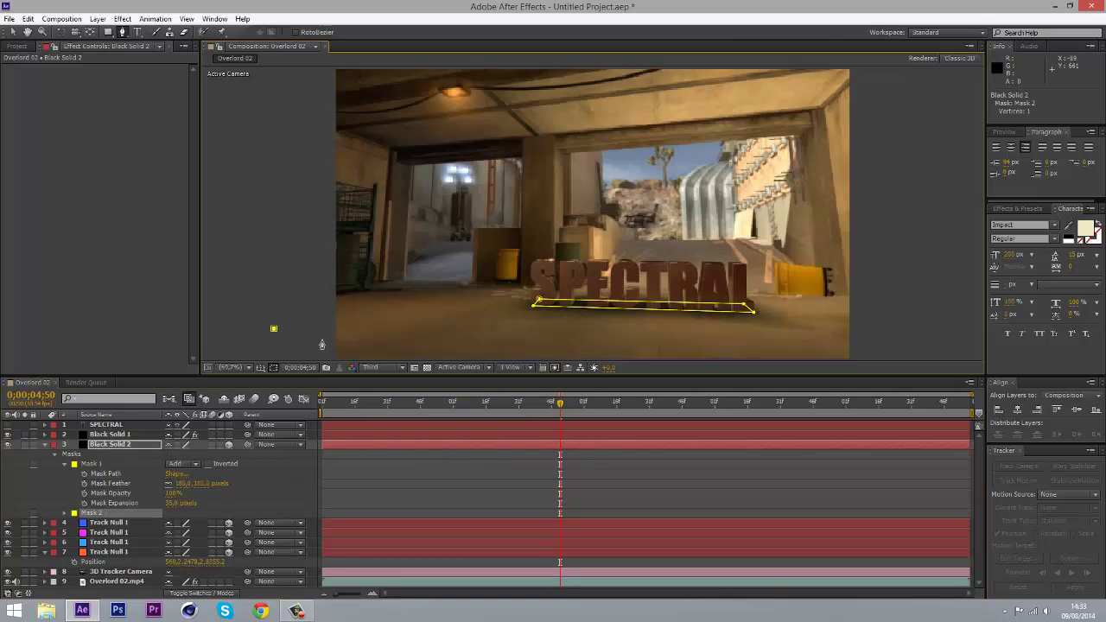
click(90, 516)
key(Delete)
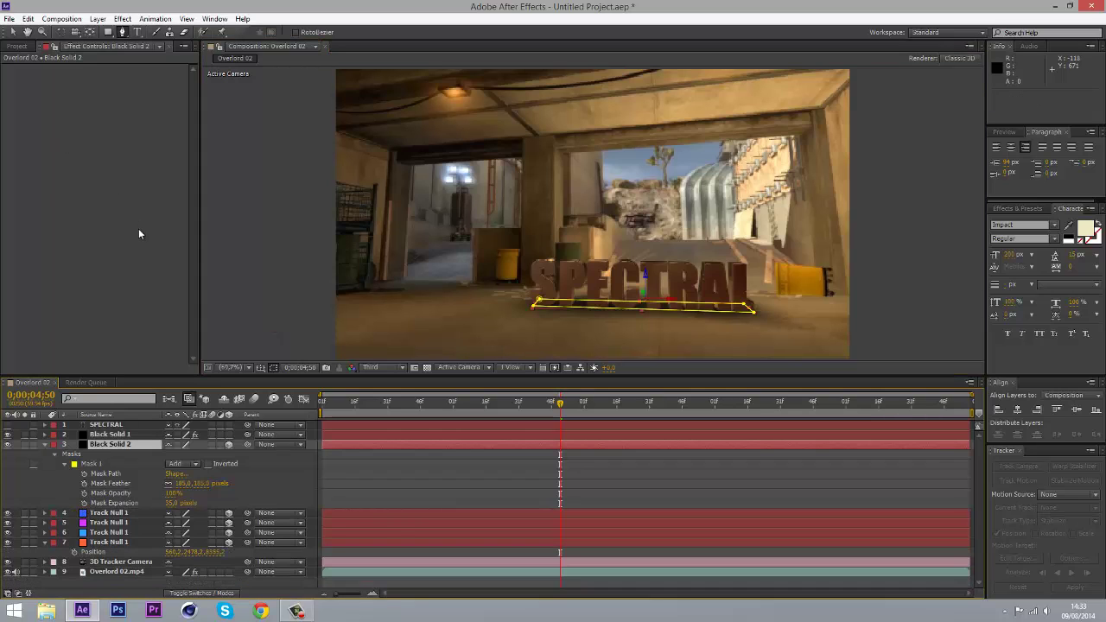
- Deselect the solid and check the floor shadow under the text at 0;00;03;22 with the whole frame fitted in view
key(v)
click(308, 353)
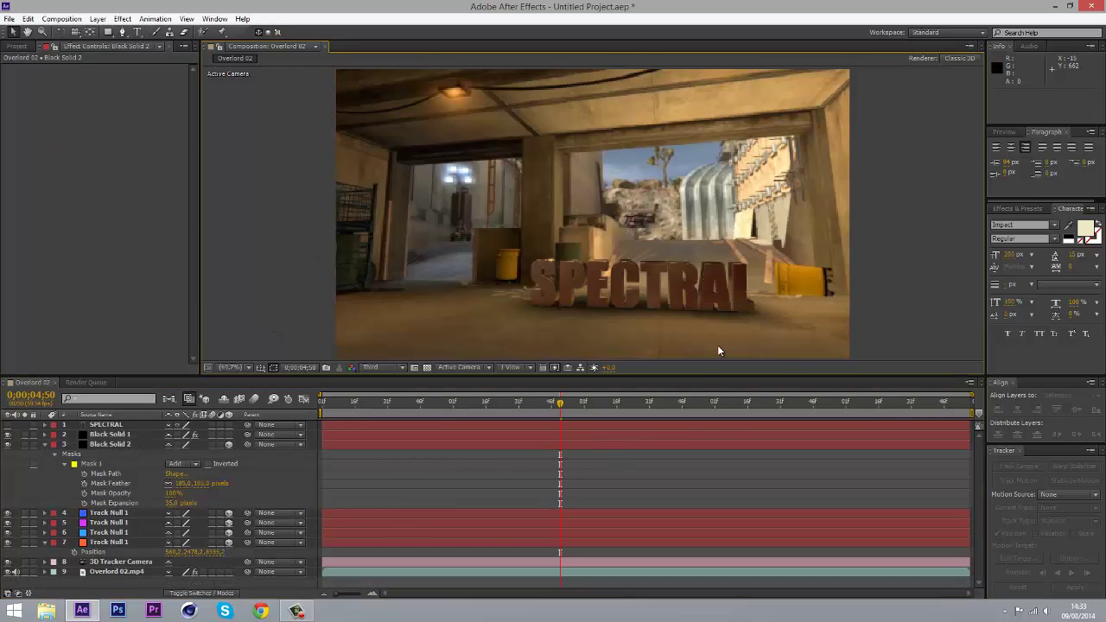
drag(565, 412, 369, 406)
scroll(498, 277, down, 1)
click(227, 367)
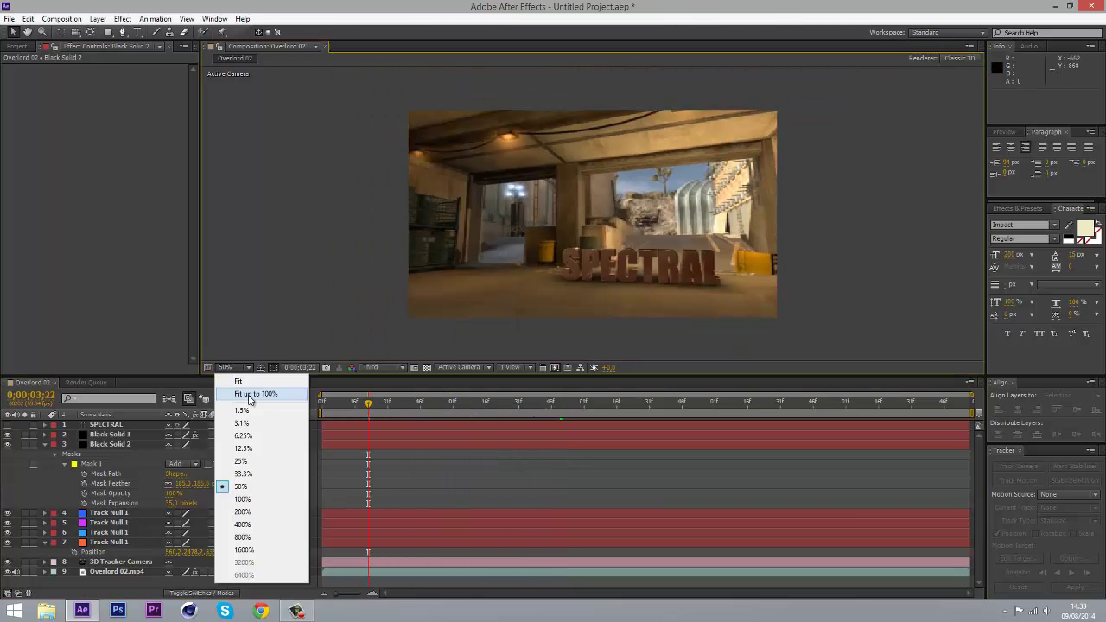
click(251, 385)
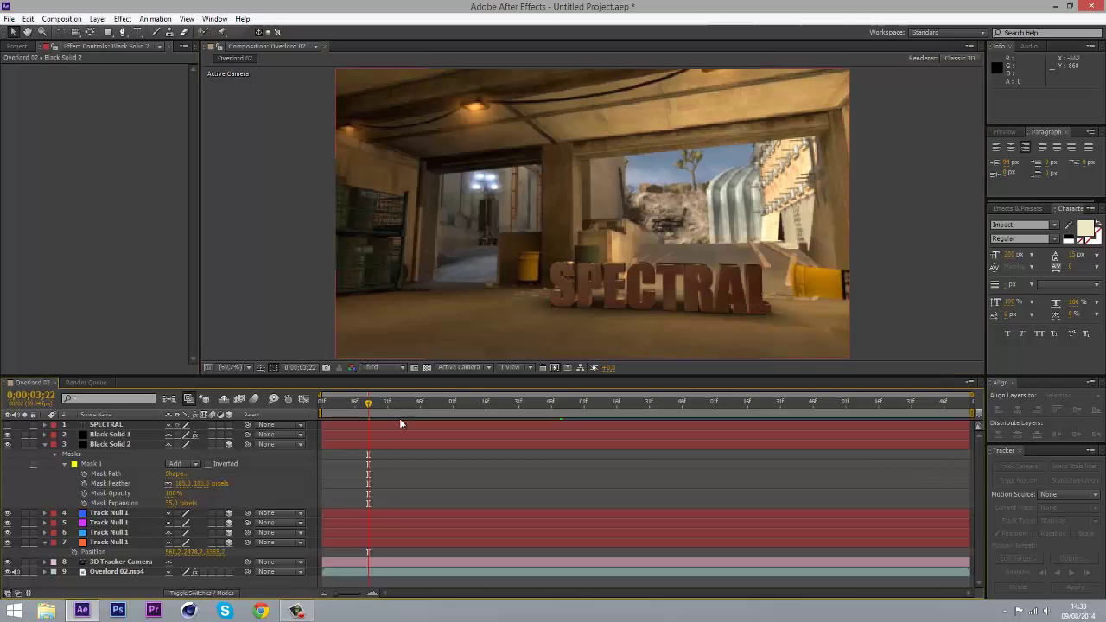
- Collapse Black Solid 2's properties and play a RAM preview to check the shadowed text in motion
click(45, 444)
key(KP_0)
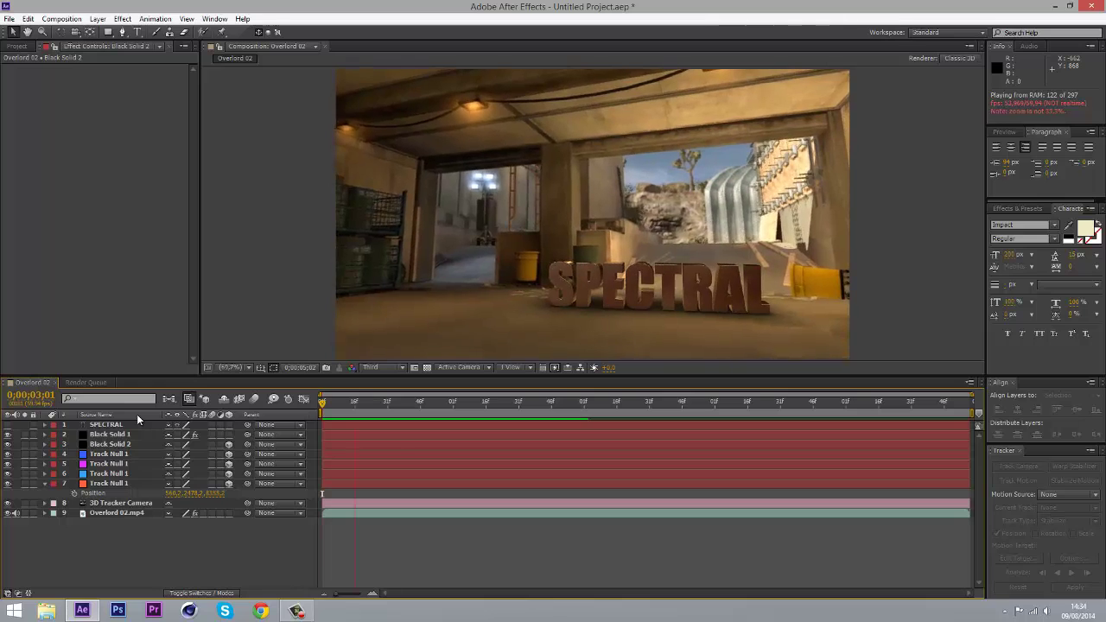
key(space)
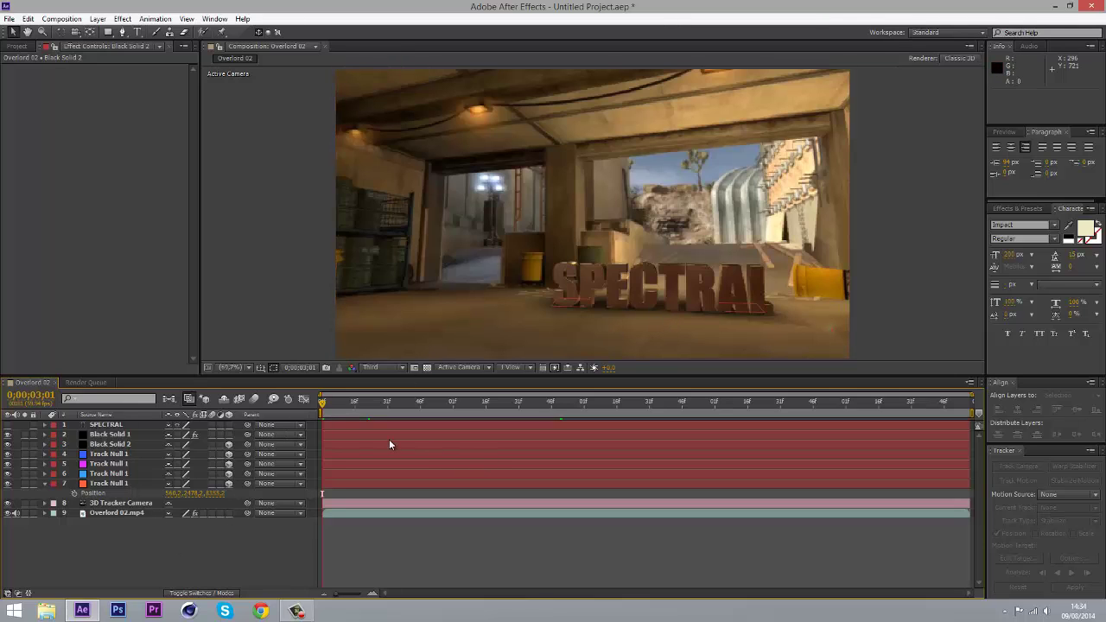
scroll(444, 214, up, 2)
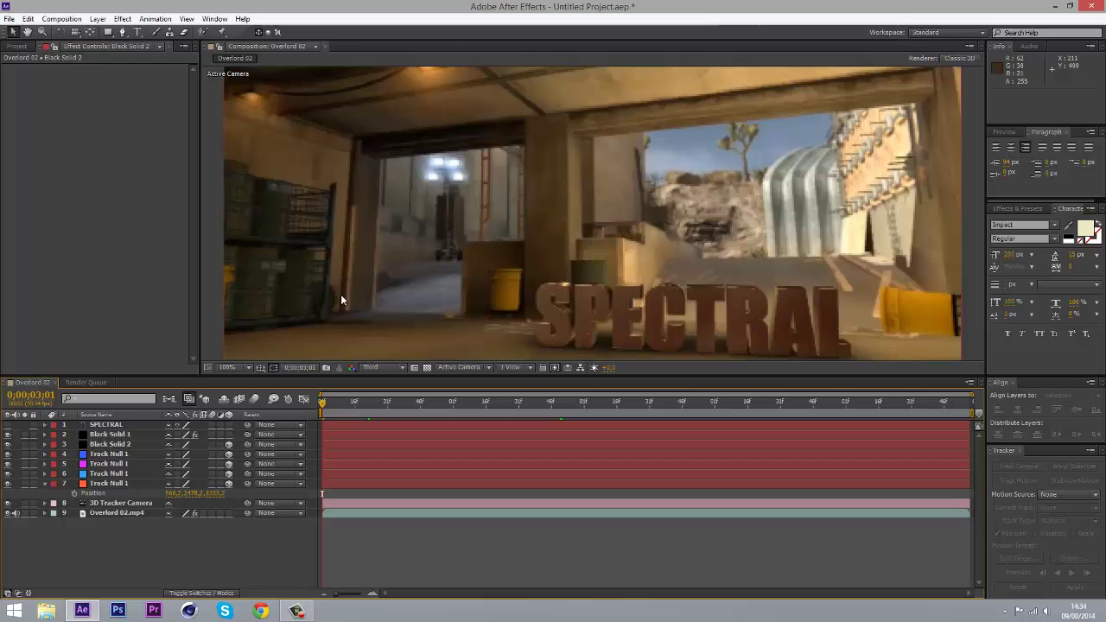
click(231, 367)
click(260, 385)
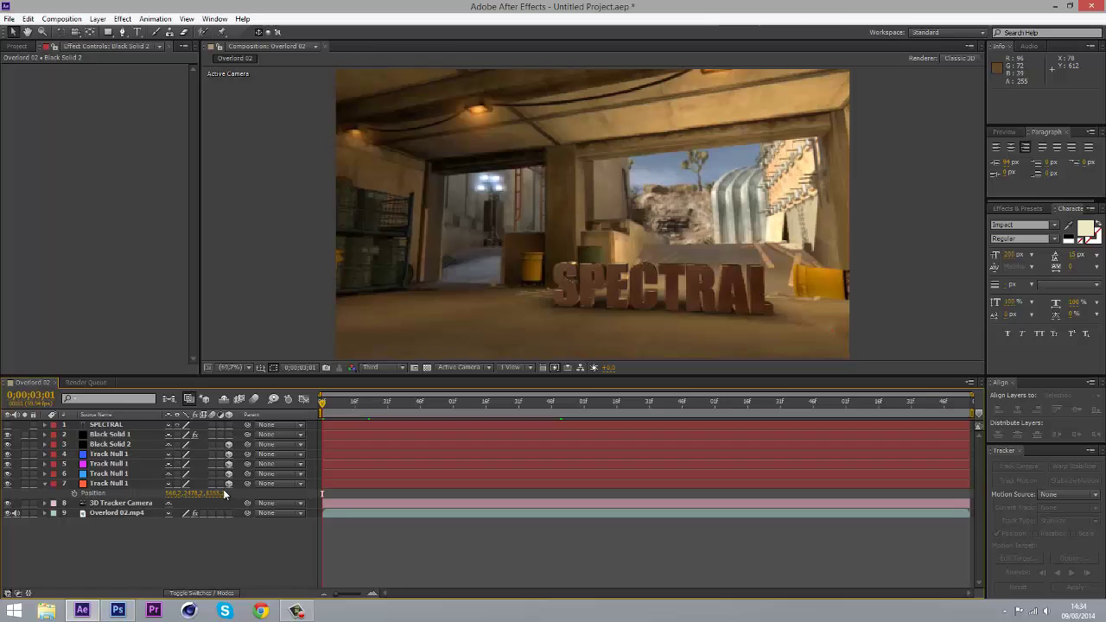
- Add a new adjustment layer above all layers in Overlord 02 and close the Photoshop window
right_click(128, 536)
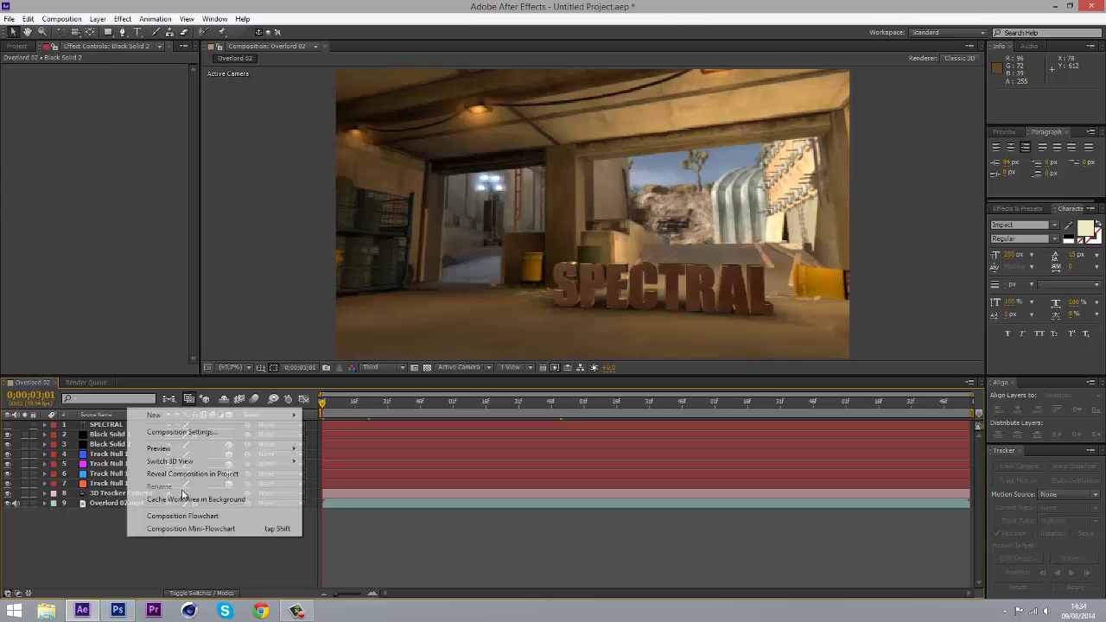
mouse_move(242, 416)
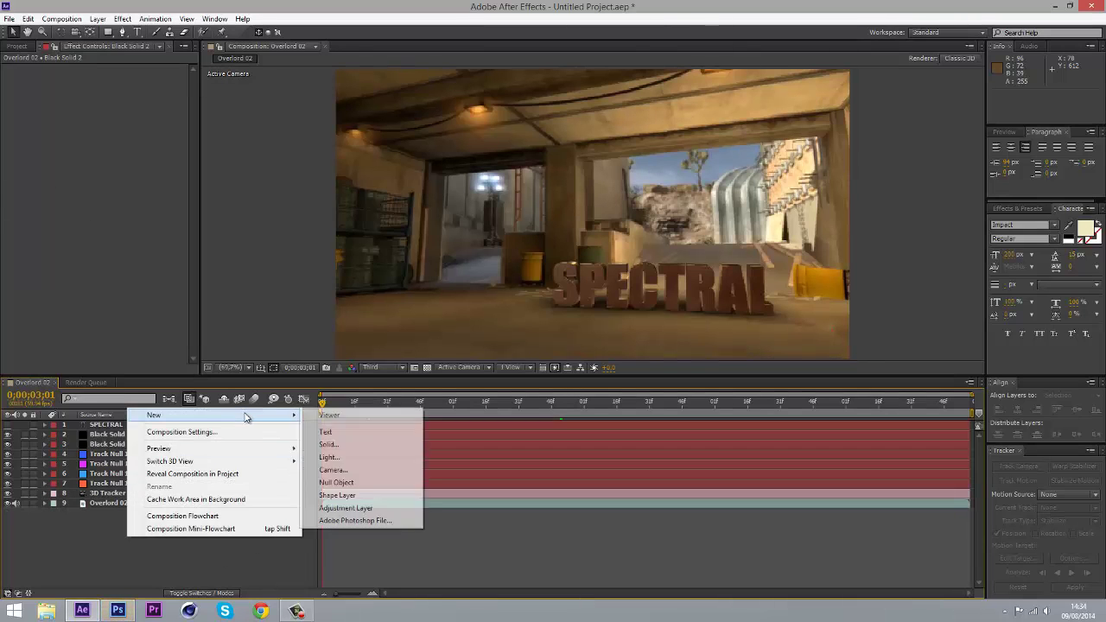
click(346, 507)
right_click(121, 618)
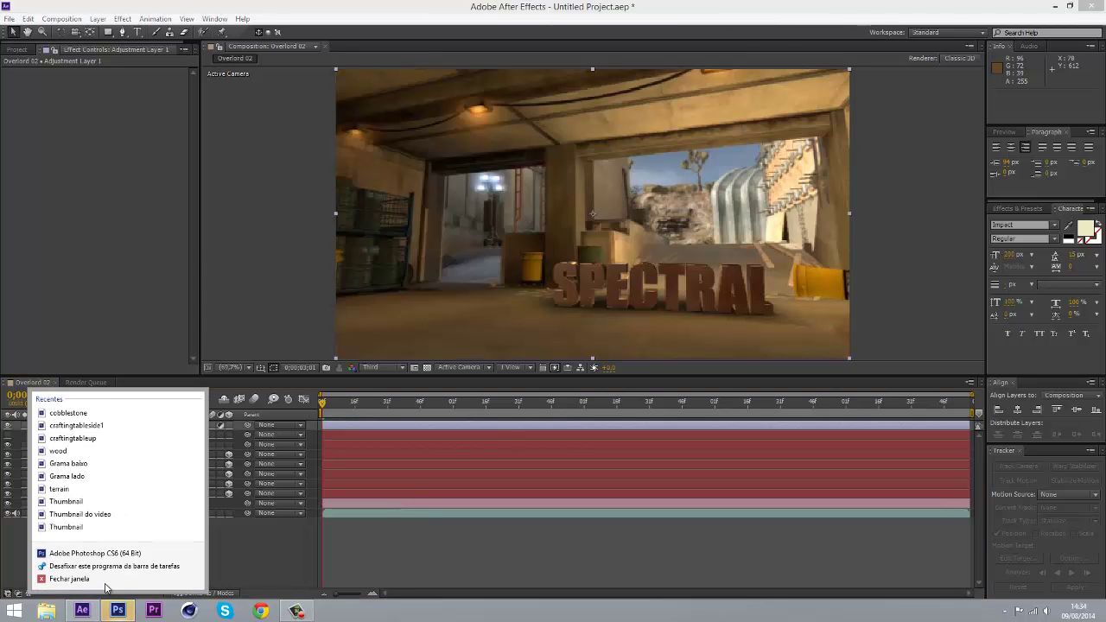
click(104, 583)
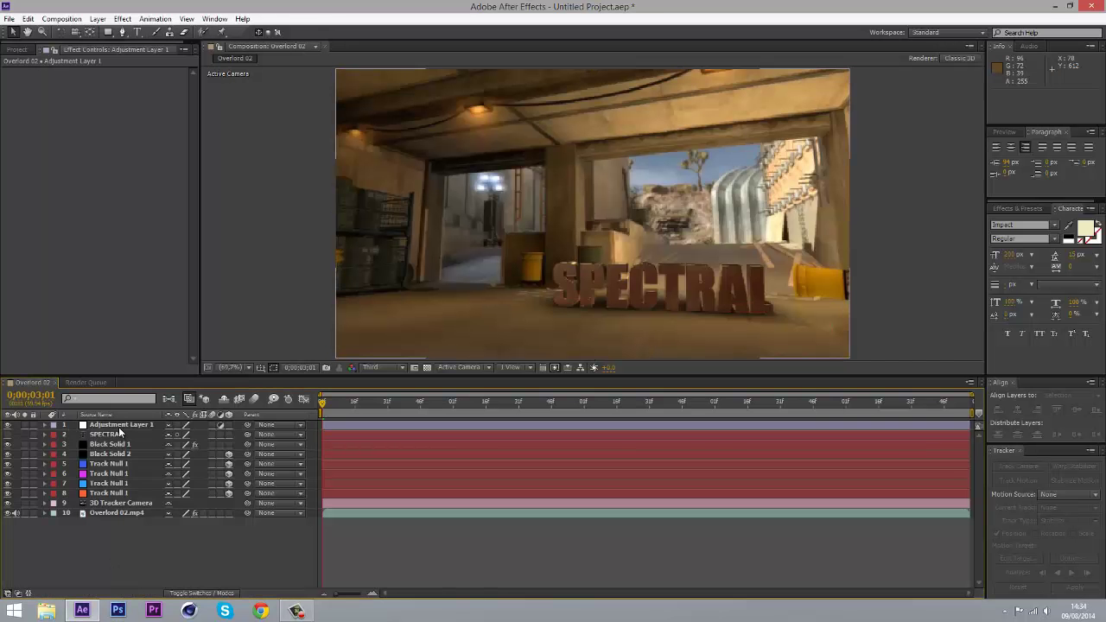
- Apply the Magic Bullet Looks effect to Adjustment Layer 1 and open its look editor
click(119, 424)
right_click(119, 425)
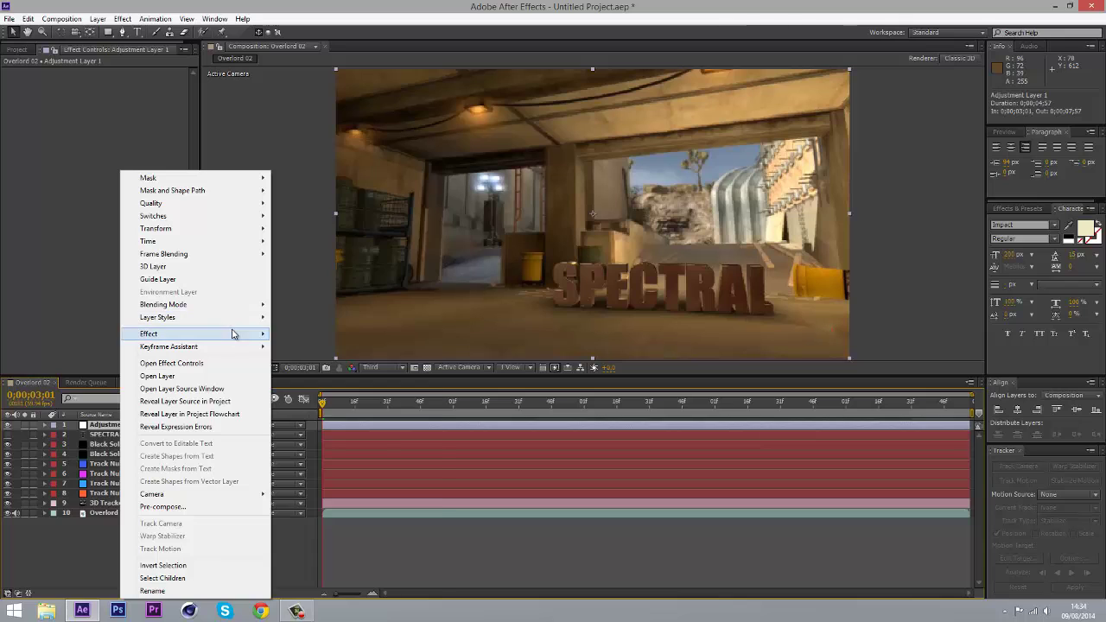
mouse_move(229, 334)
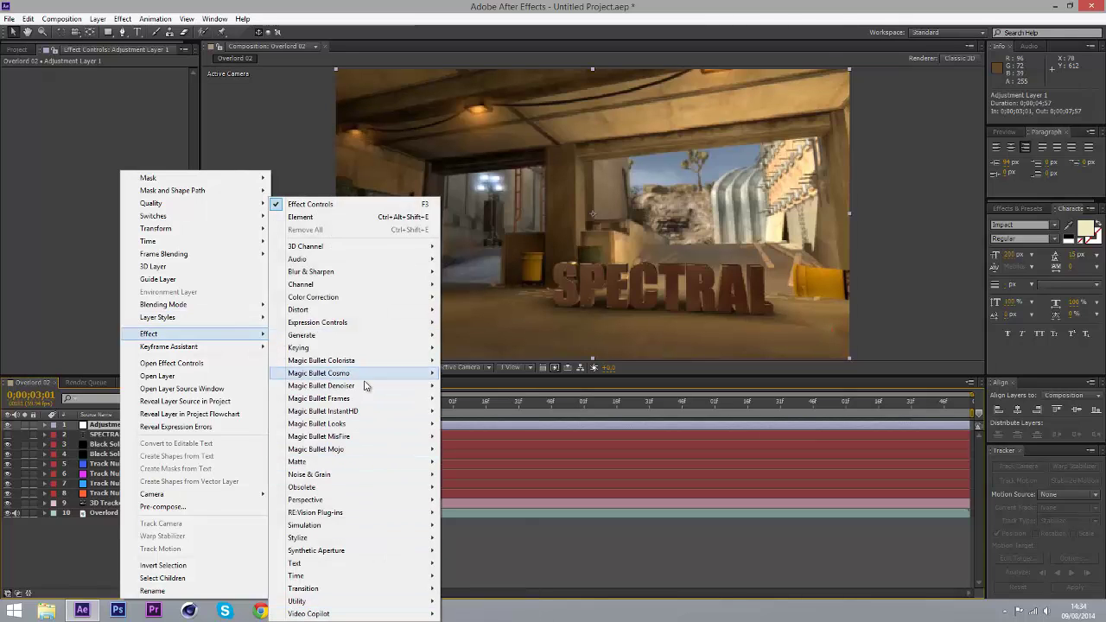
mouse_move(371, 424)
click(458, 426)
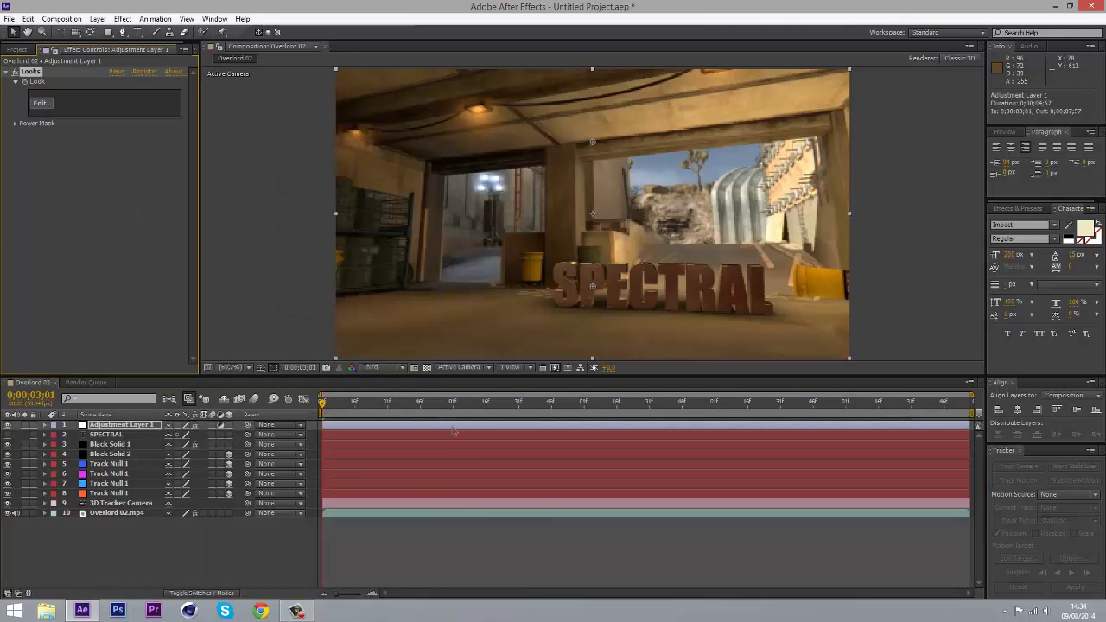
click(38, 105)
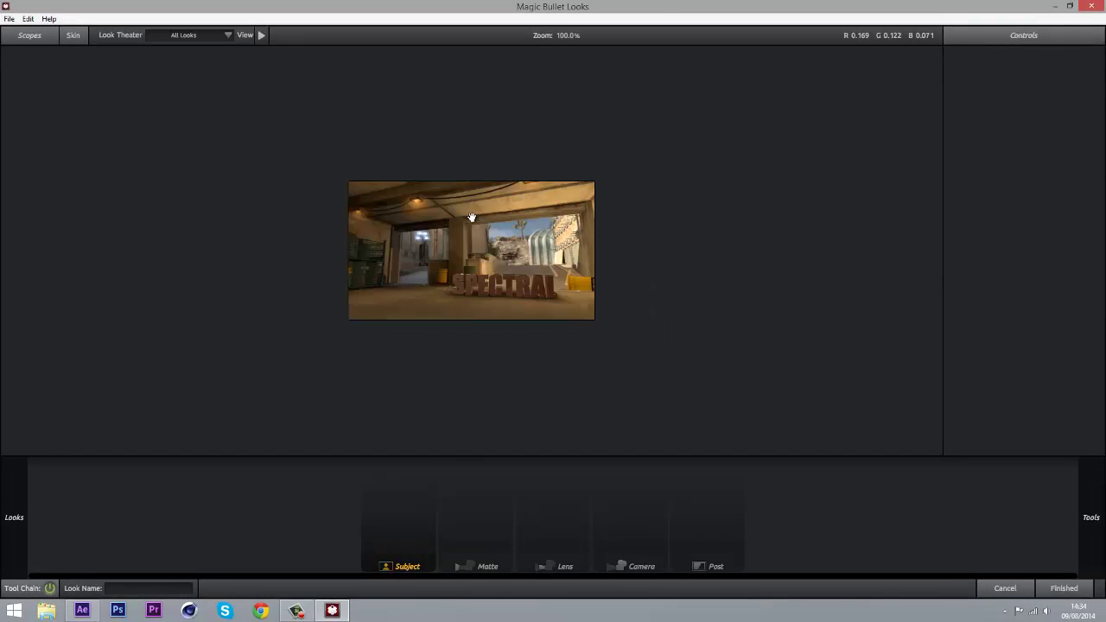
- Browse the preset looks and apply Infusion Subtle from the Music Videos category
mouse_move(0, 187)
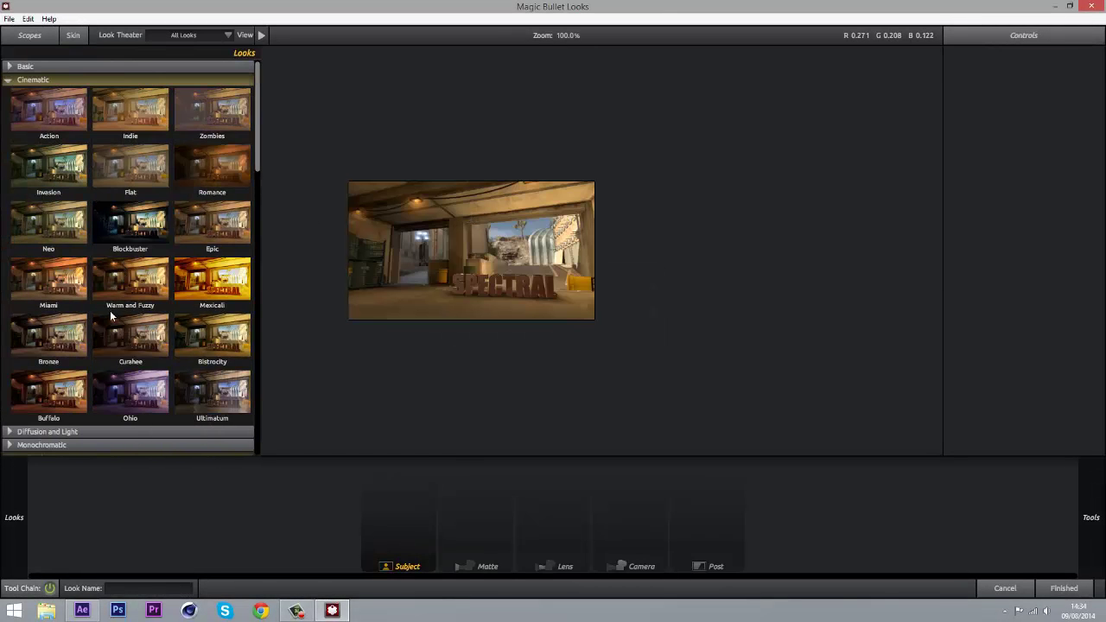
scroll(109, 309, down, 3)
scroll(108, 310, down, 8)
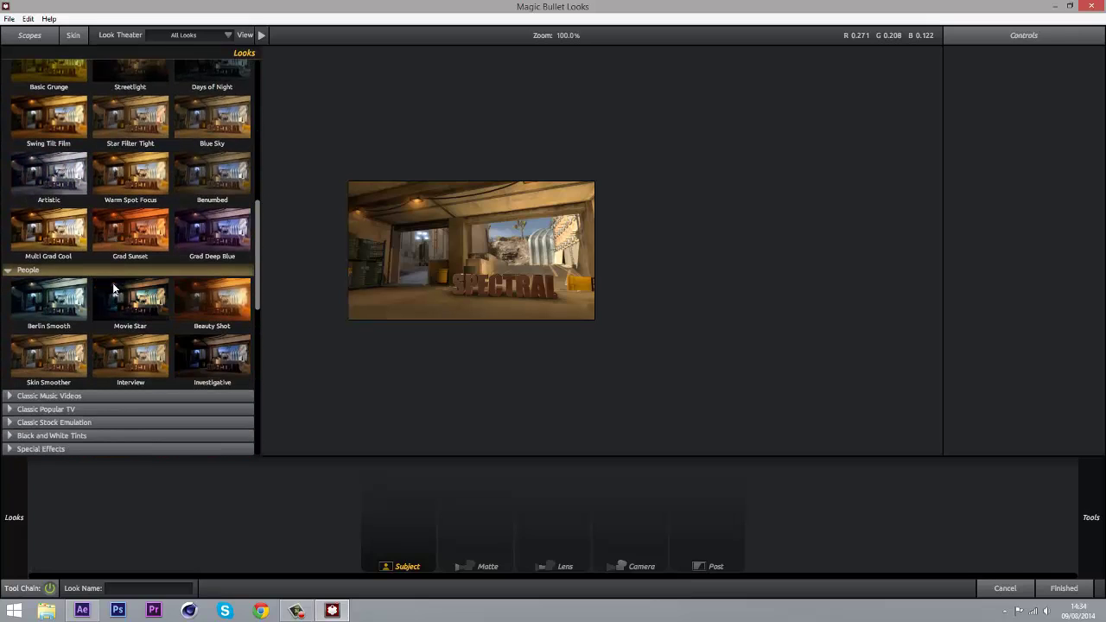
scroll(67, 346, down, 2)
scroll(28, 346, down, 8)
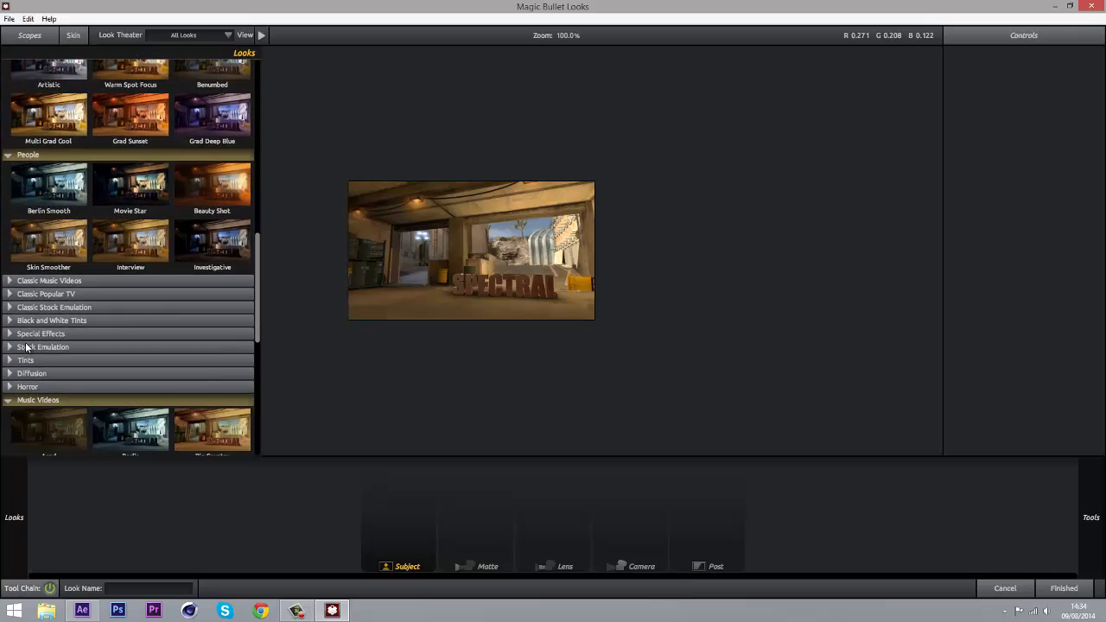
scroll(42, 306, down, 3)
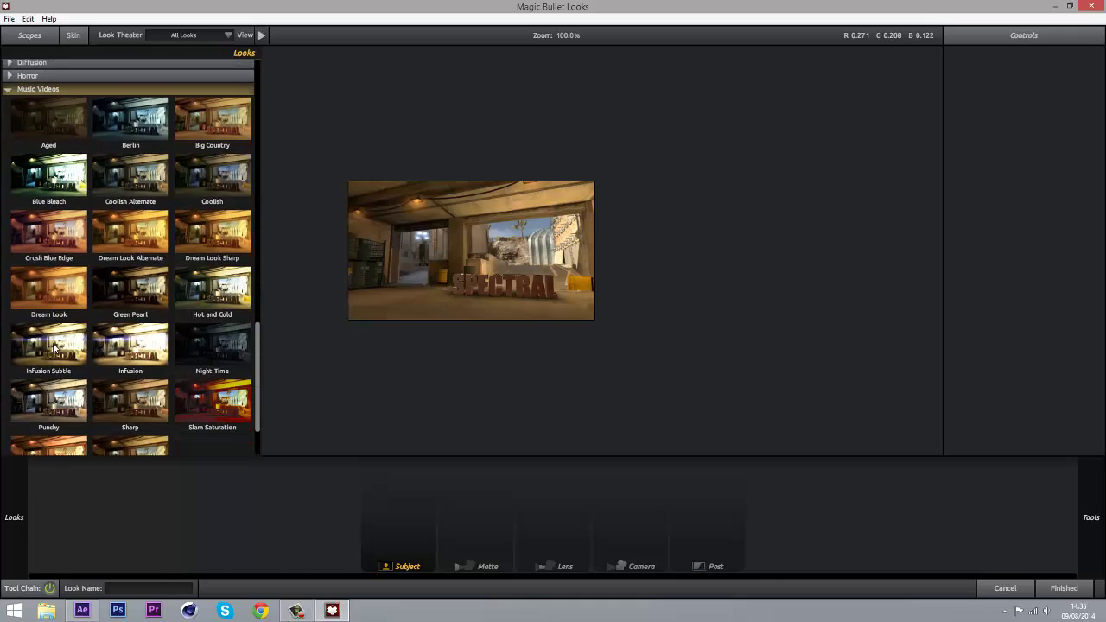
click(54, 347)
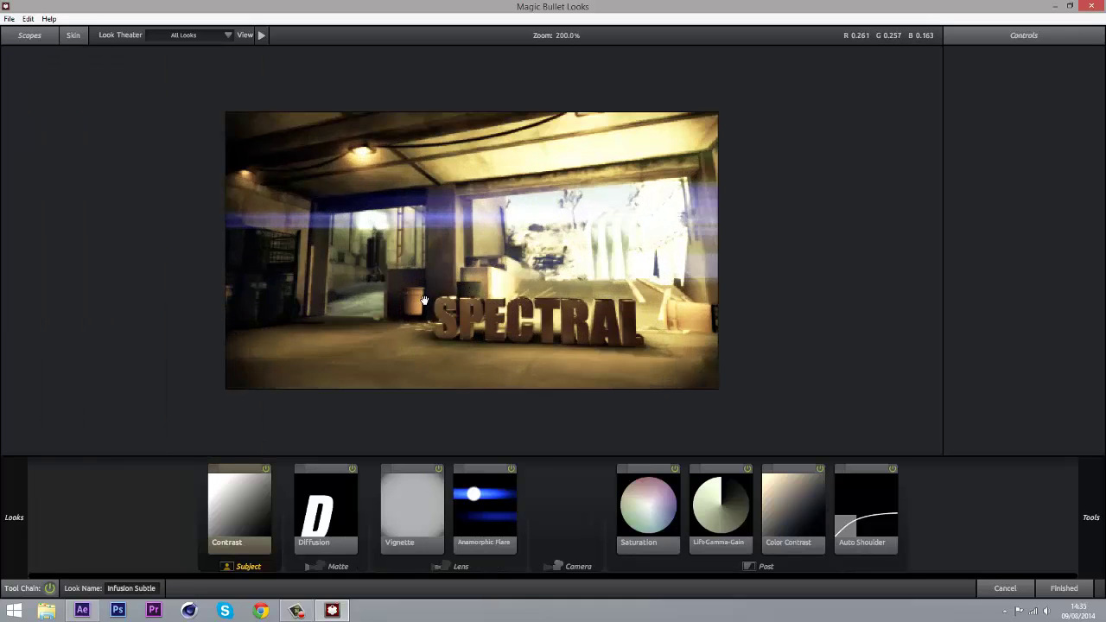
- Compare the Blue Bleach, Infusion and Infusion Subtle presets in the Music Videos category and apply Infusion
mouse_move(4, 300)
scroll(97, 300, up, 3)
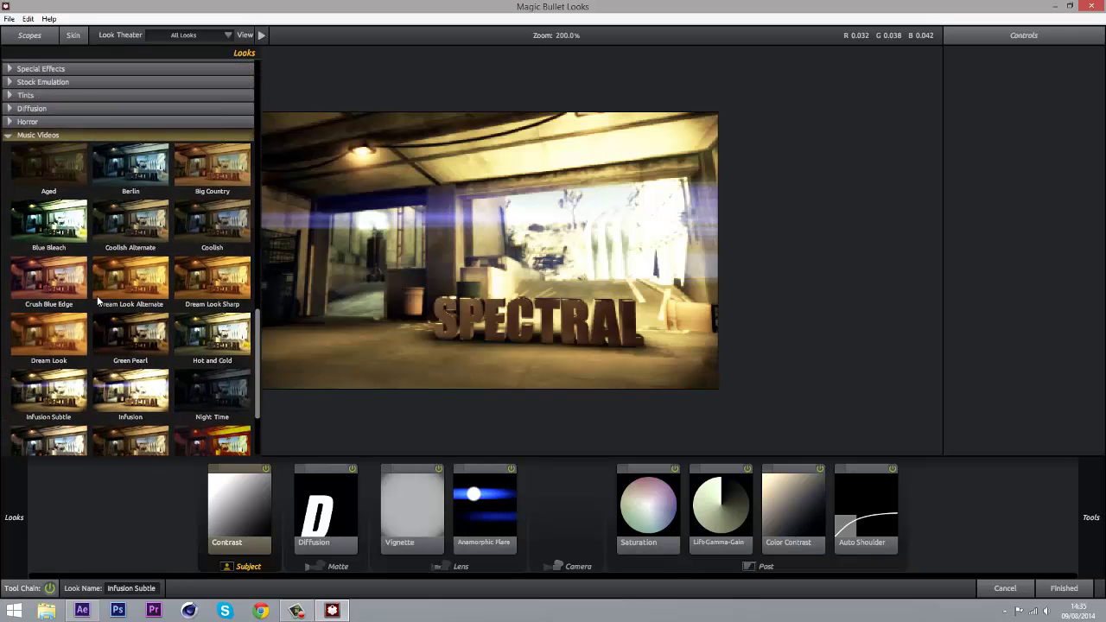
scroll(97, 300, up, 1)
click(62, 253)
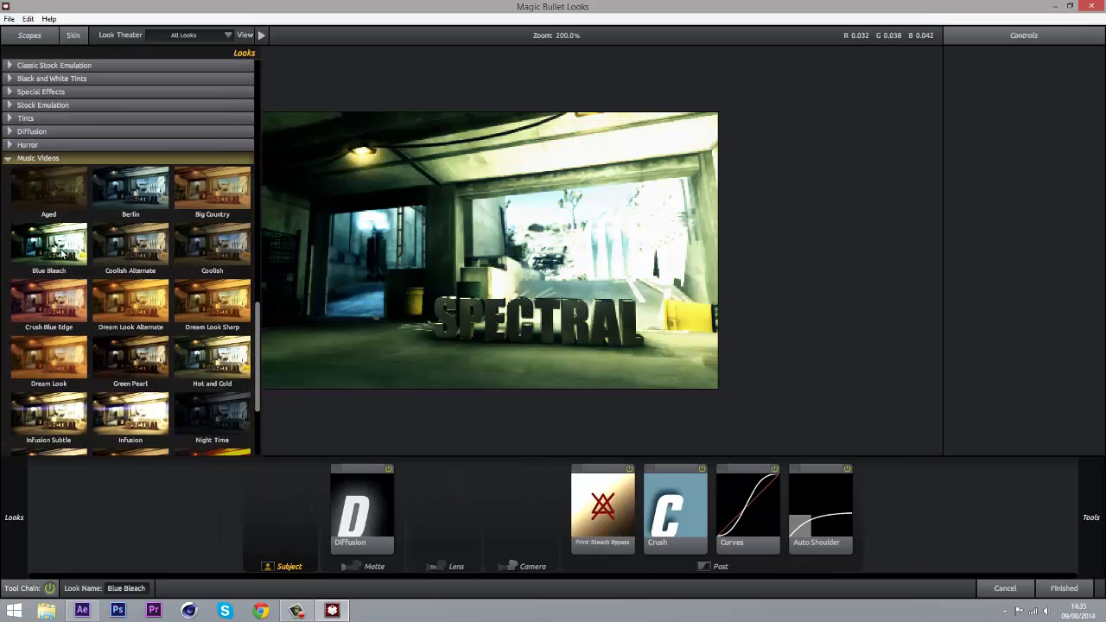
scroll(69, 268, down, 3)
click(119, 369)
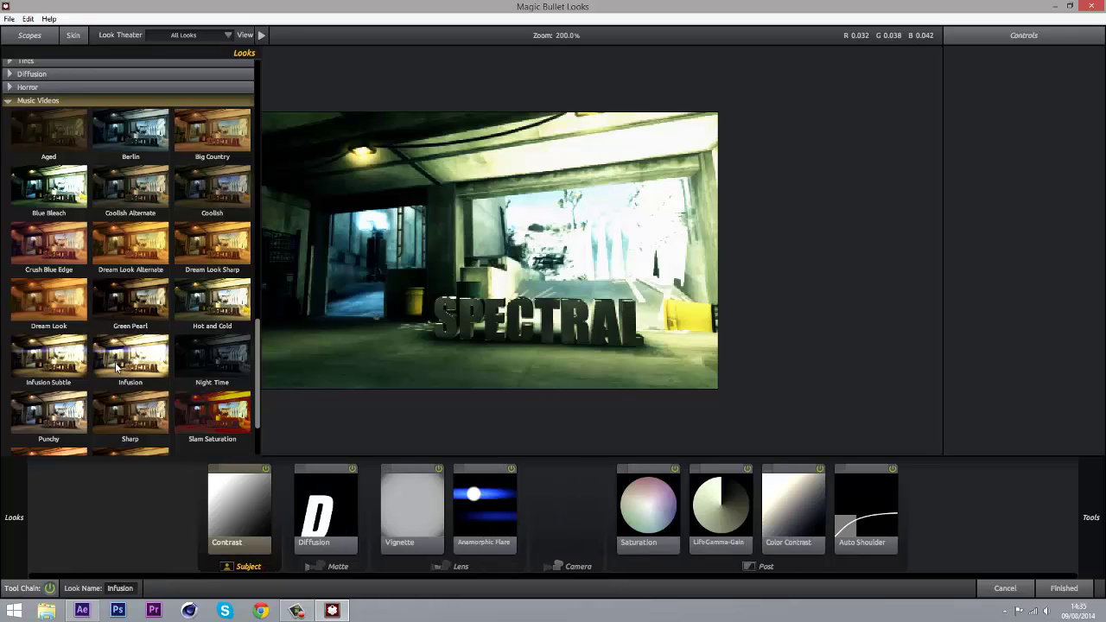
click(51, 363)
click(126, 370)
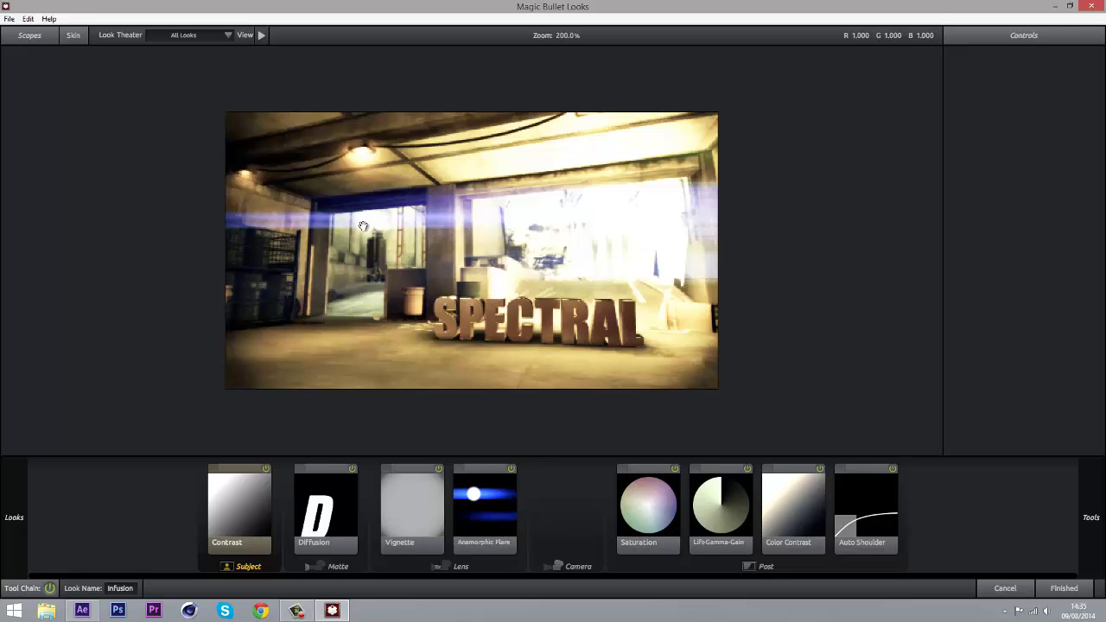
- Remove the Vignette tool from the Infusion look and apply the edited look to Adjustment Layer 1
click(419, 524)
key(Delete)
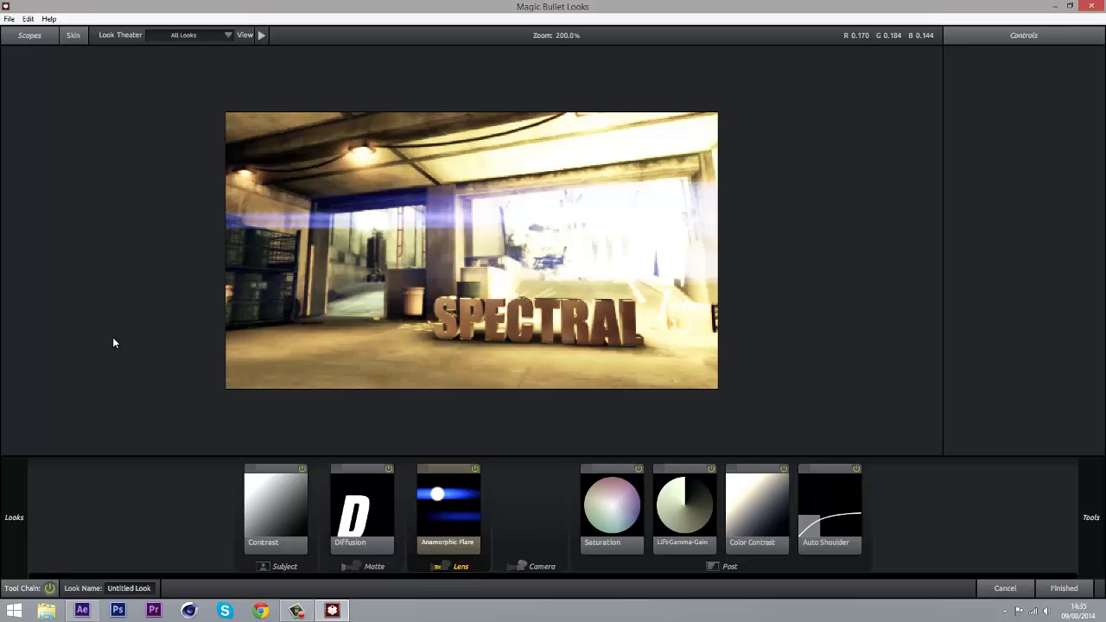
click(1063, 588)
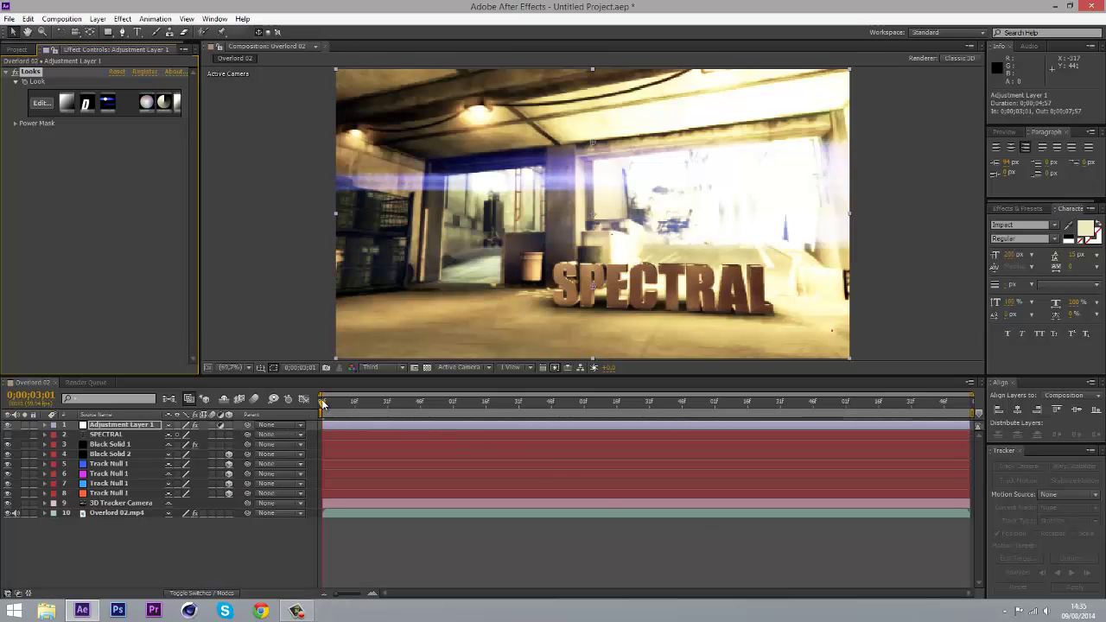
- Play a preview of Overlord 02 from the start of the composition to check the graded shot, then stop it
drag(323, 402, 261, 399)
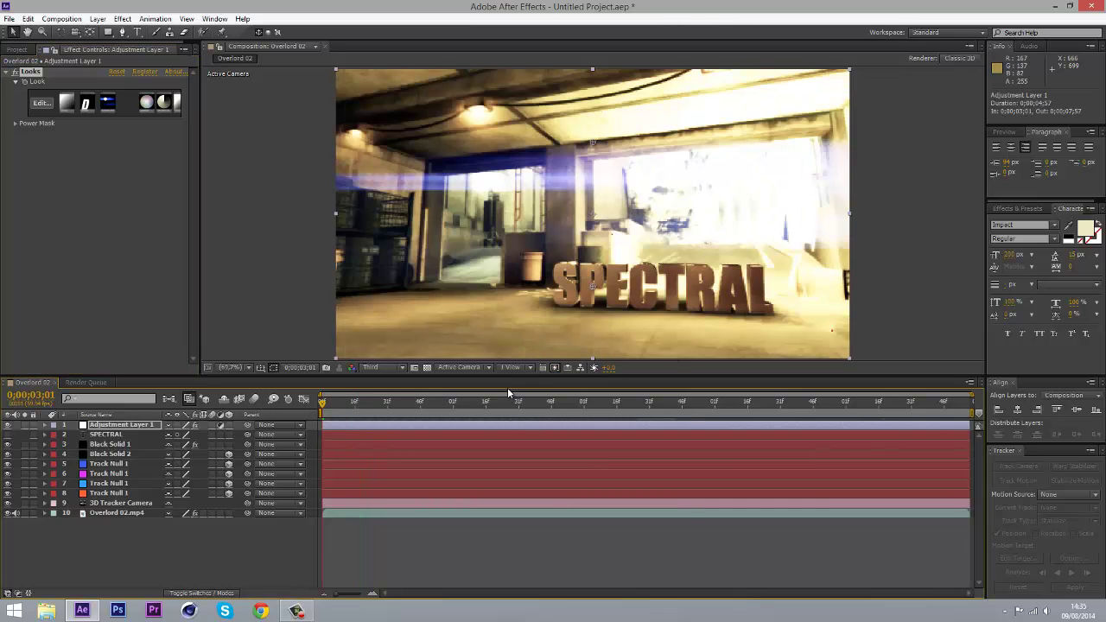
key(space)
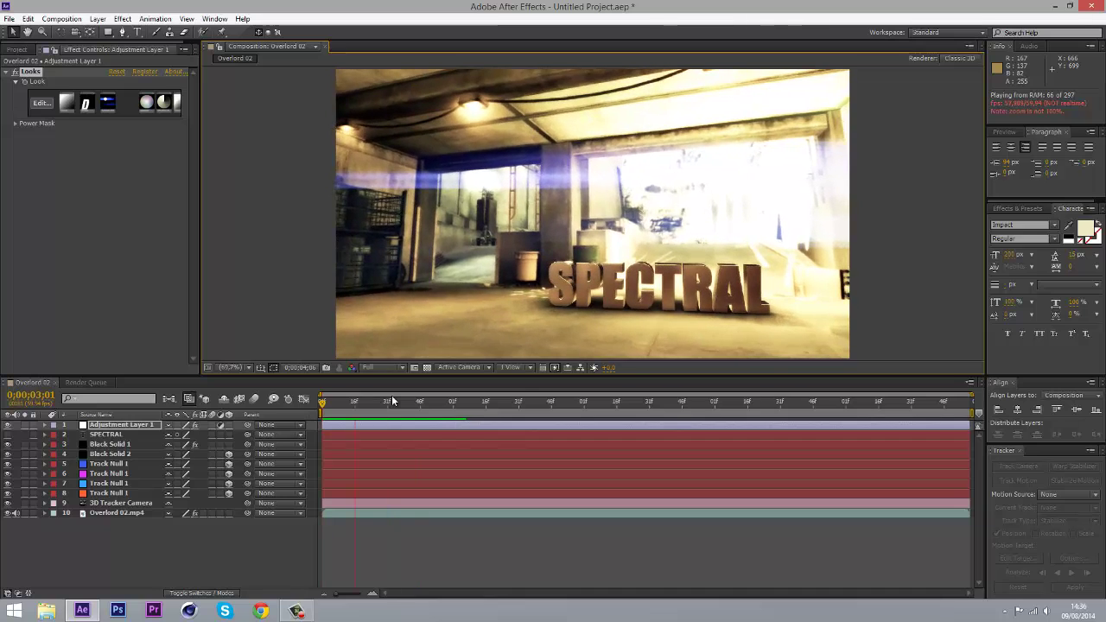
key(space)
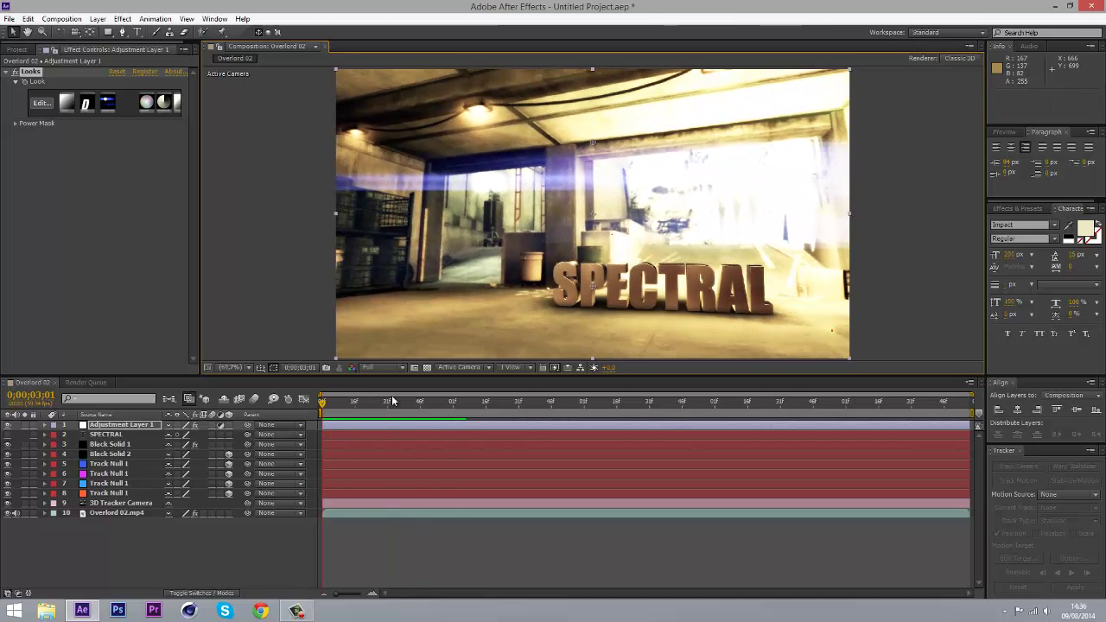